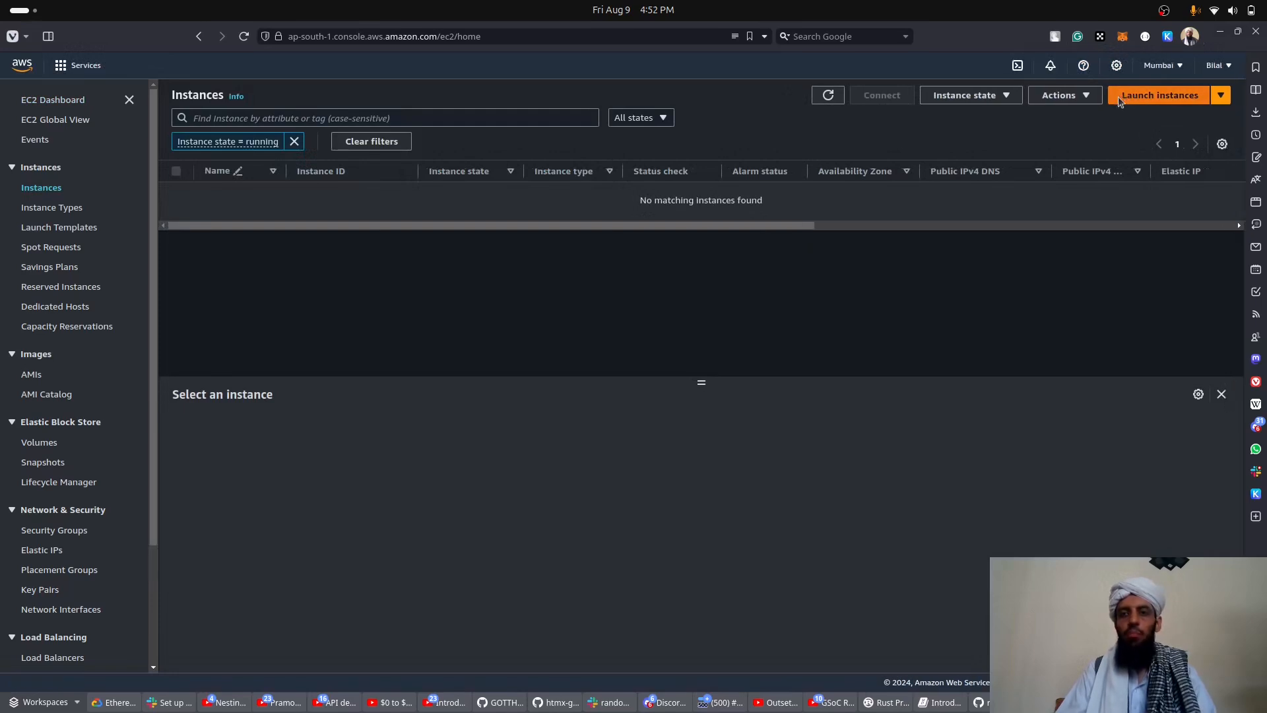
- Start launching a new EC2 instance and name it ebs-volume
{"action": "left_click", "coordinate": [1120, 98]}
{"action": "left_click", "coordinate": [319, 291]}
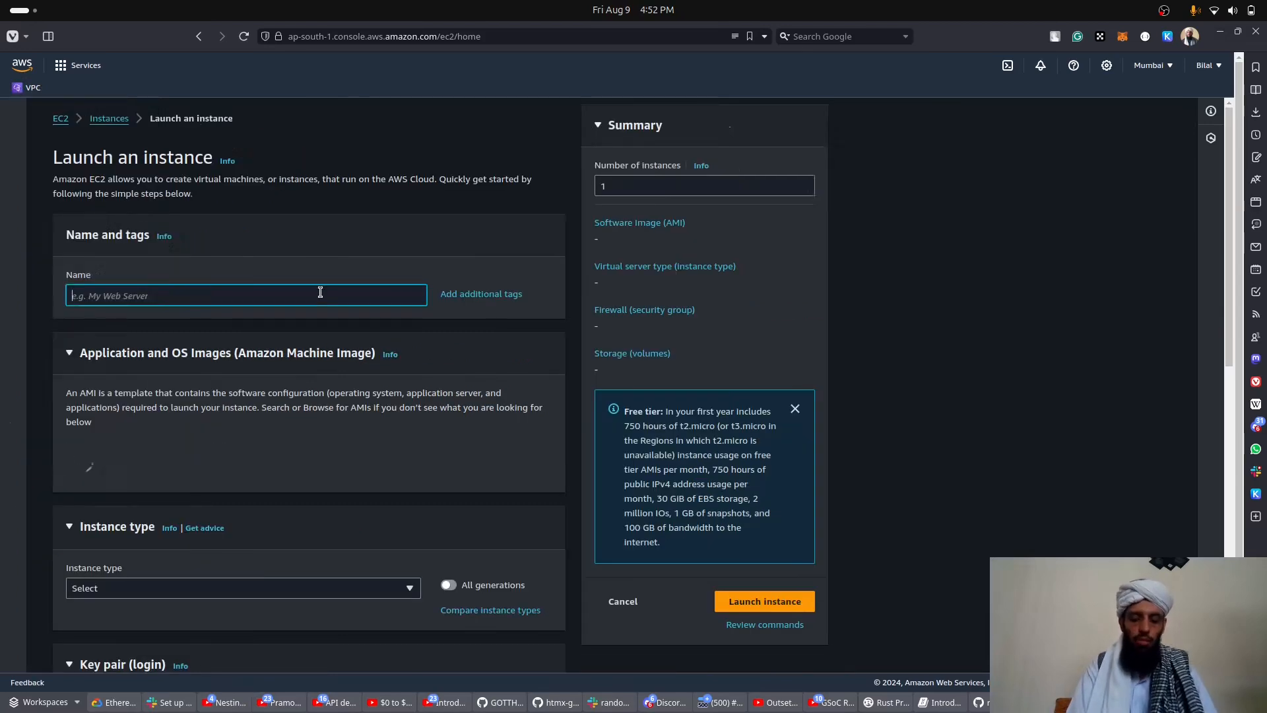
{"action": "type", "text": "ebs-"}
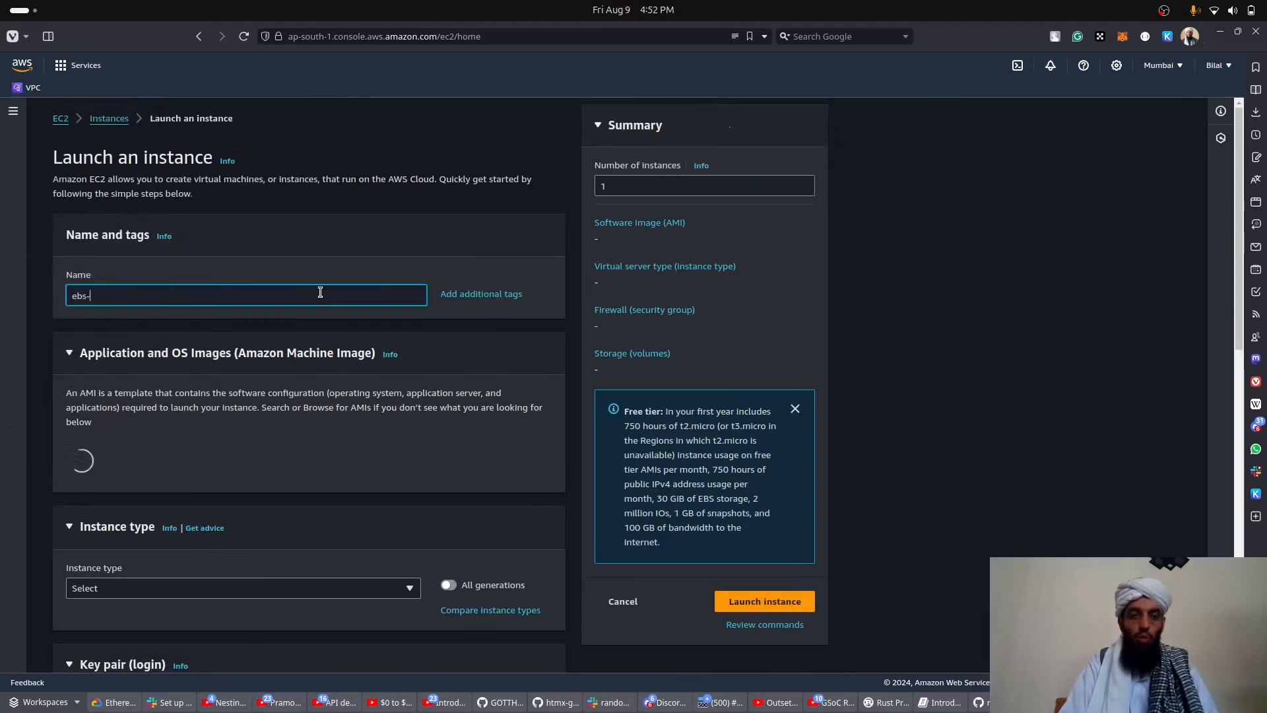
{"action": "type", "text": "c"}
{"action": "key", "text": "BackSpace"}
{"action": "type", "text": "v"}
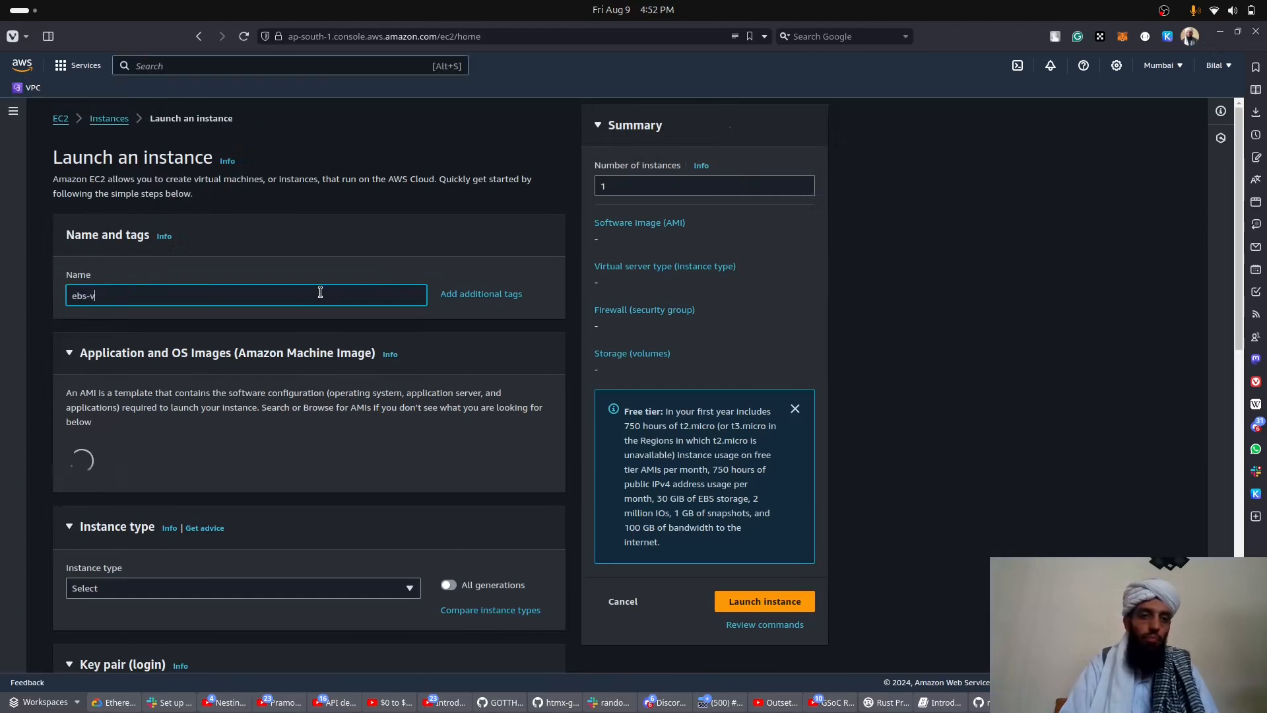
{"action": "type", "text": "olume"}
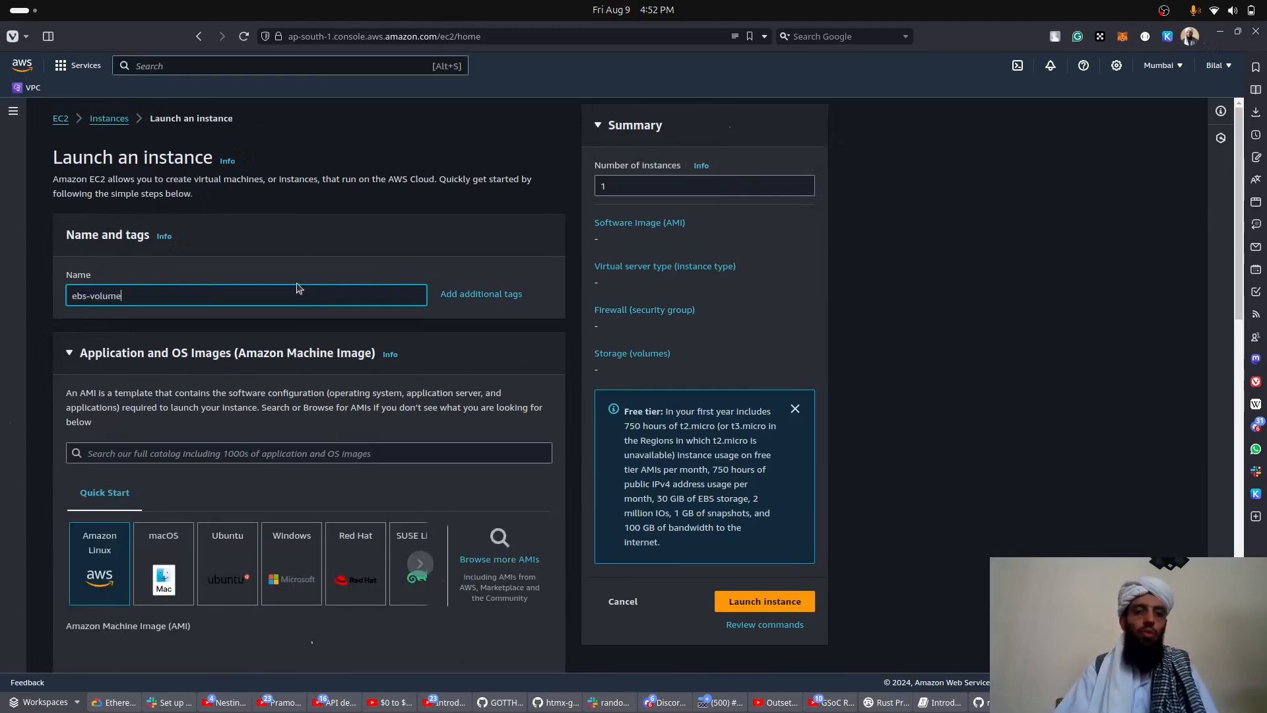
- Choose Ubuntu as the operating system image for the new instance
{"action": "scroll", "coordinate": [297, 288], "scroll_direction": "down", "scroll_amount": 3}
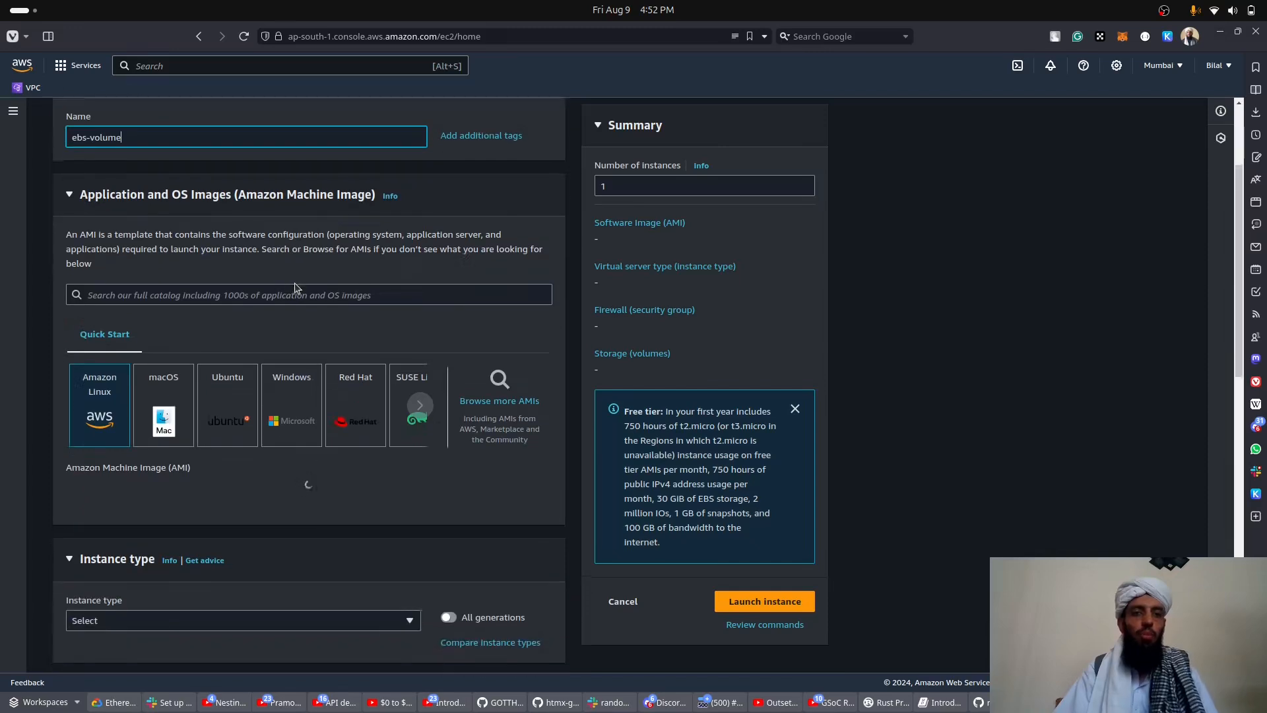
{"action": "left_click", "coordinate": [236, 386]}
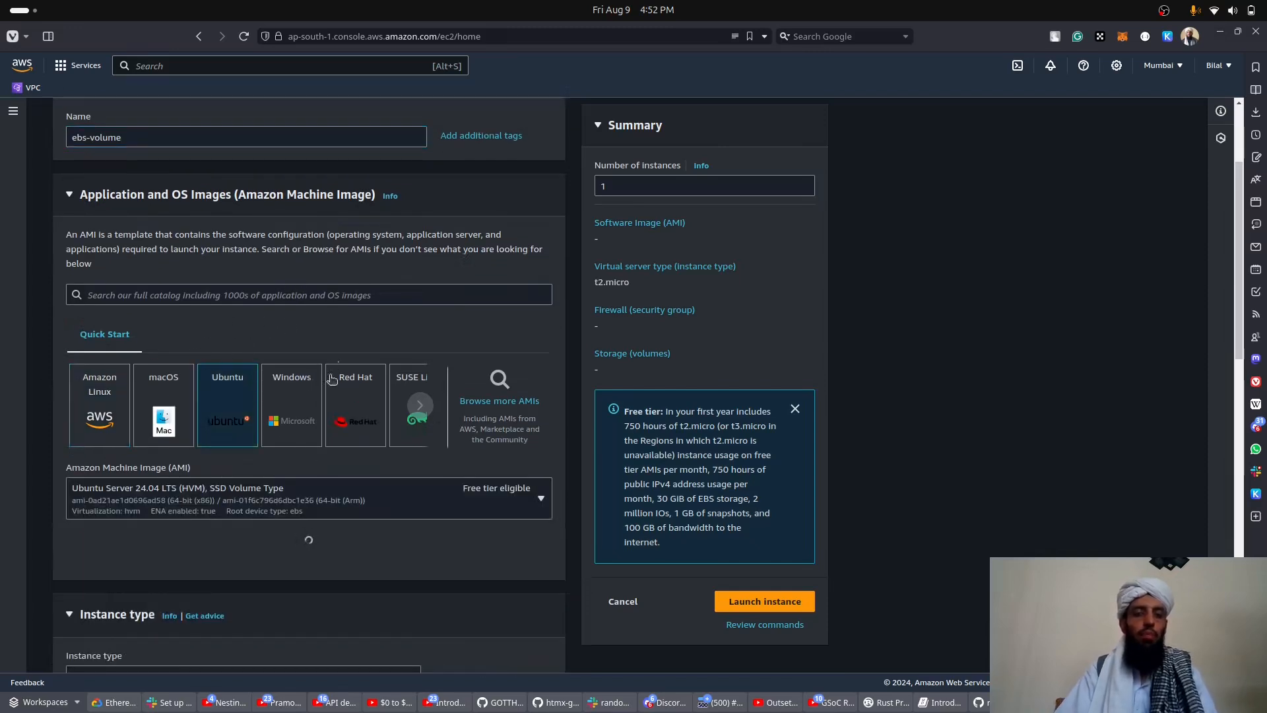
{"action": "scroll", "coordinate": [218, 393], "scroll_direction": "down", "scroll_amount": 3}
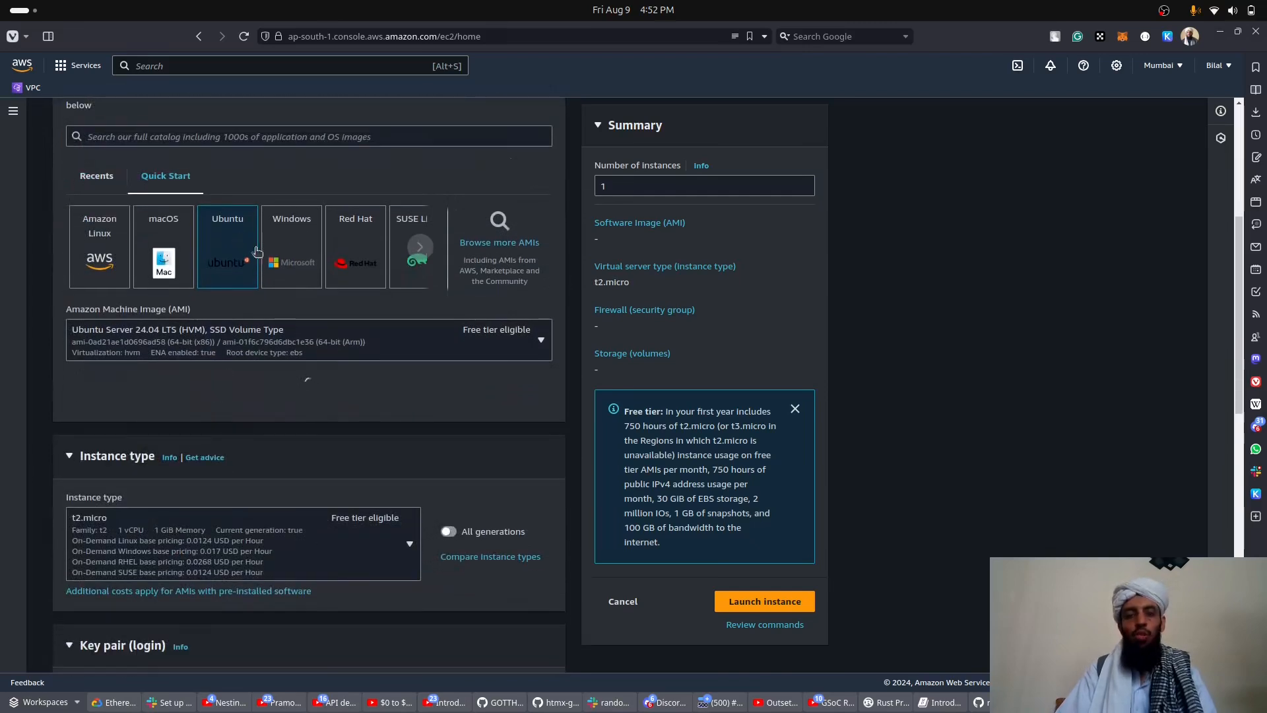
{"action": "scroll", "coordinate": [249, 281], "scroll_direction": "down", "scroll_amount": 3}
{"action": "scroll", "coordinate": [249, 282], "scroll_direction": "up", "scroll_amount": 3}
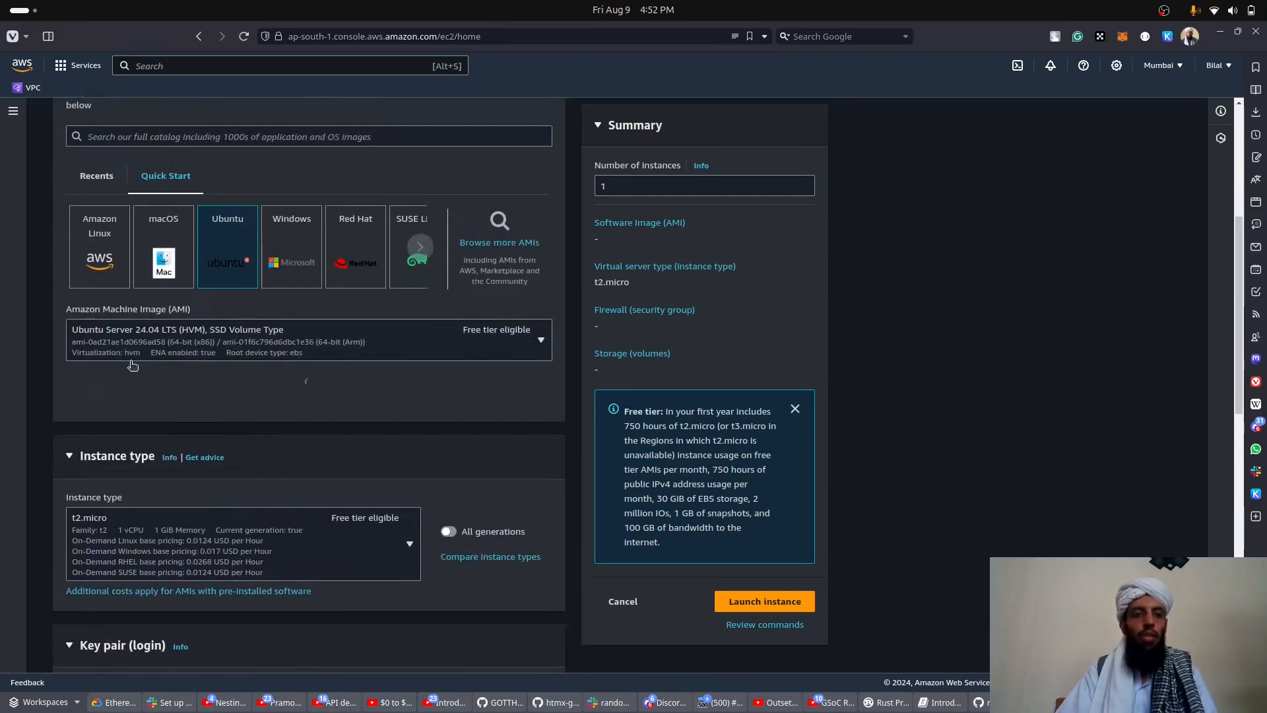
- Select the existing tutorial key pair for logging in to the instance
{"action": "scroll", "coordinate": [132, 365], "scroll_direction": "down", "scroll_amount": 3}
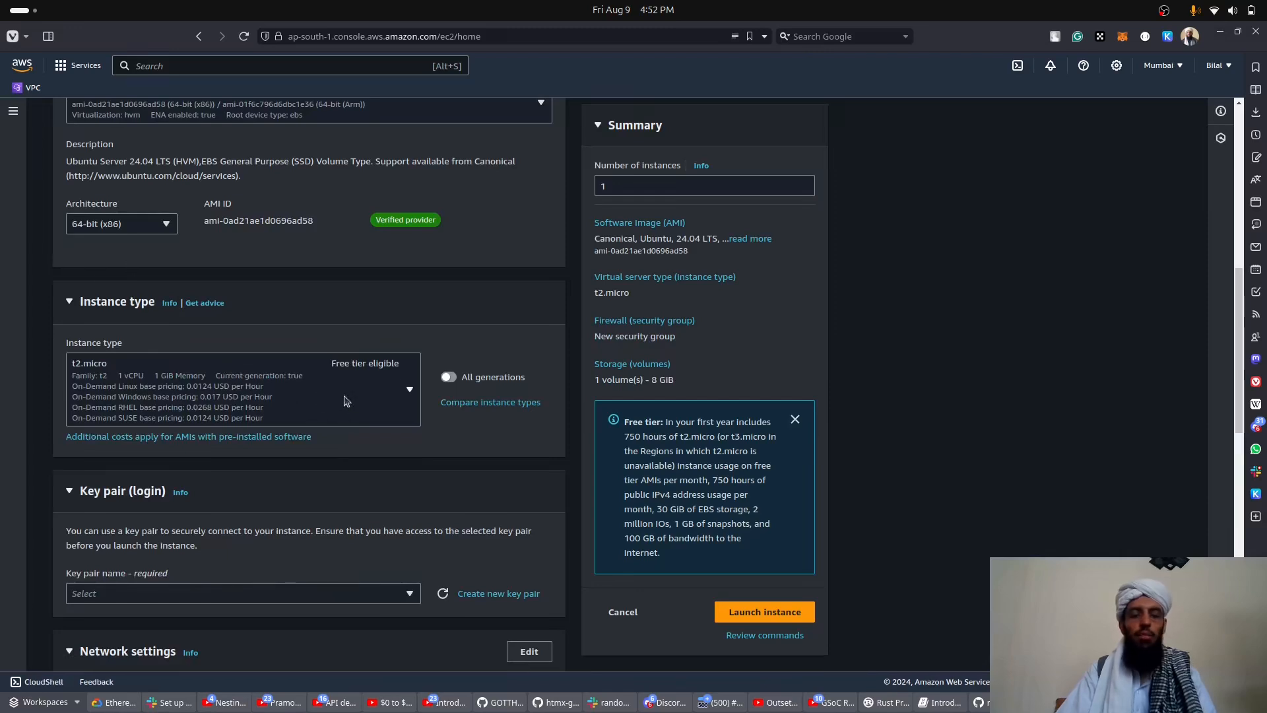
{"action": "scroll", "coordinate": [356, 330], "scroll_direction": "down", "scroll_amount": 5}
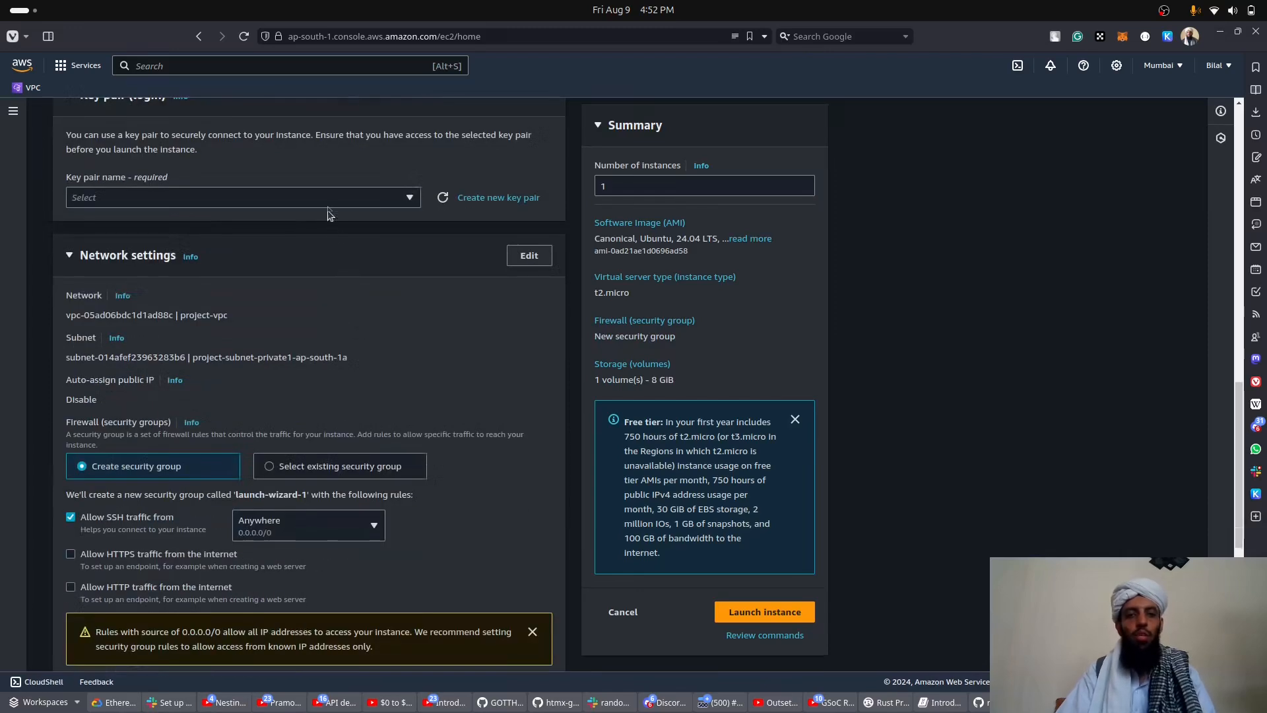
{"action": "left_click", "coordinate": [328, 198]}
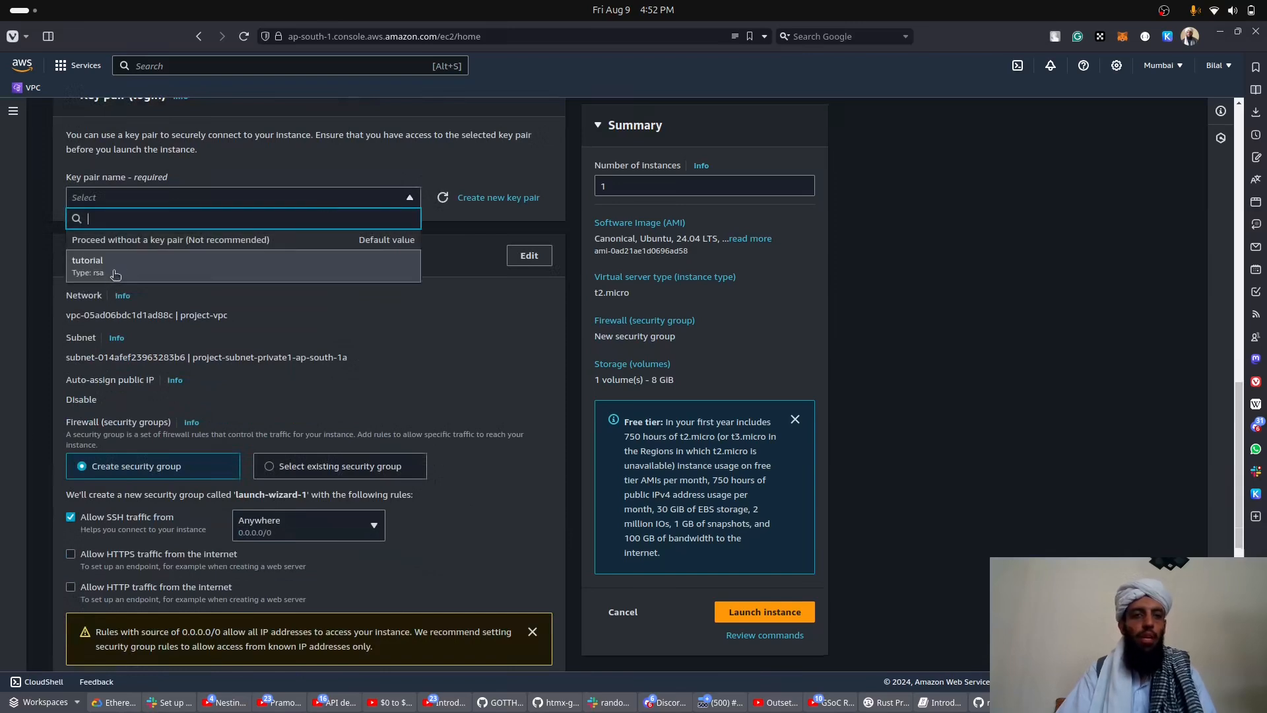
{"action": "left_click", "coordinate": [125, 276]}
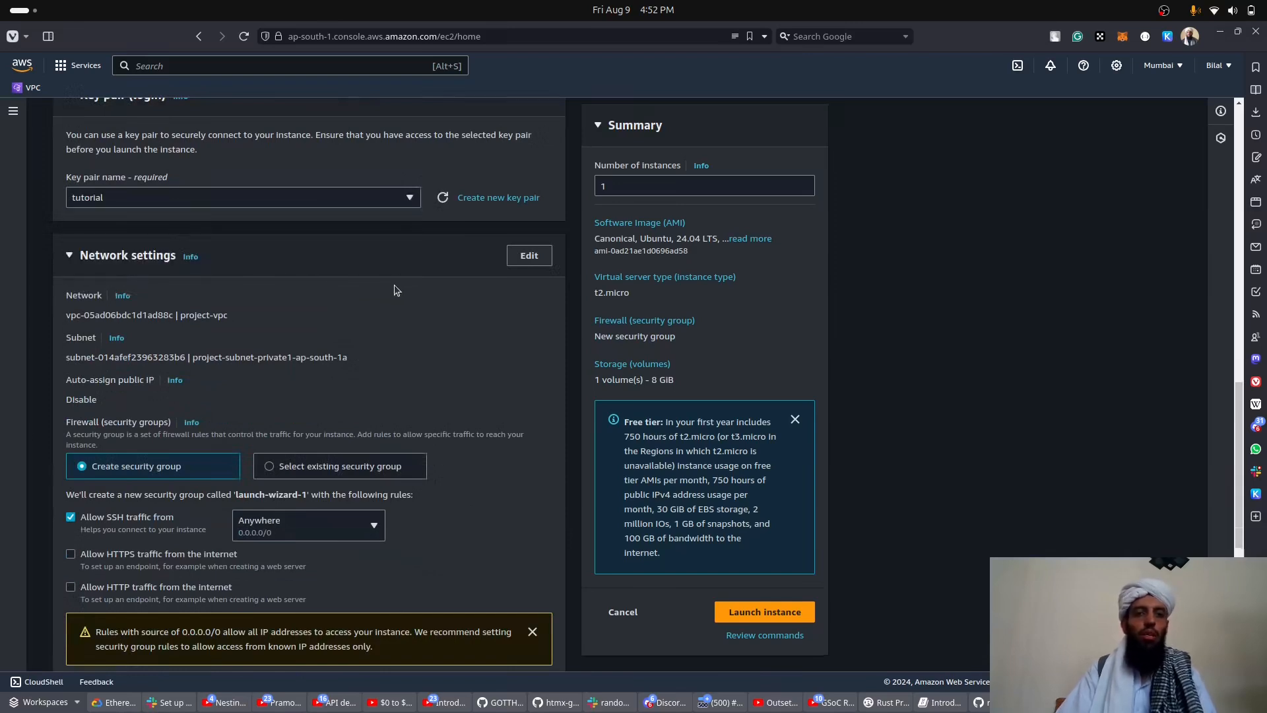
- Edit the network settings to use subnet project-subnet-public1-ap-south-1a and enable auto-assignment of a public IP
{"action": "scroll", "coordinate": [446, 350], "scroll_direction": "down", "scroll_amount": 2}
{"action": "scroll", "coordinate": [486, 179], "scroll_direction": "up", "scroll_amount": 1}
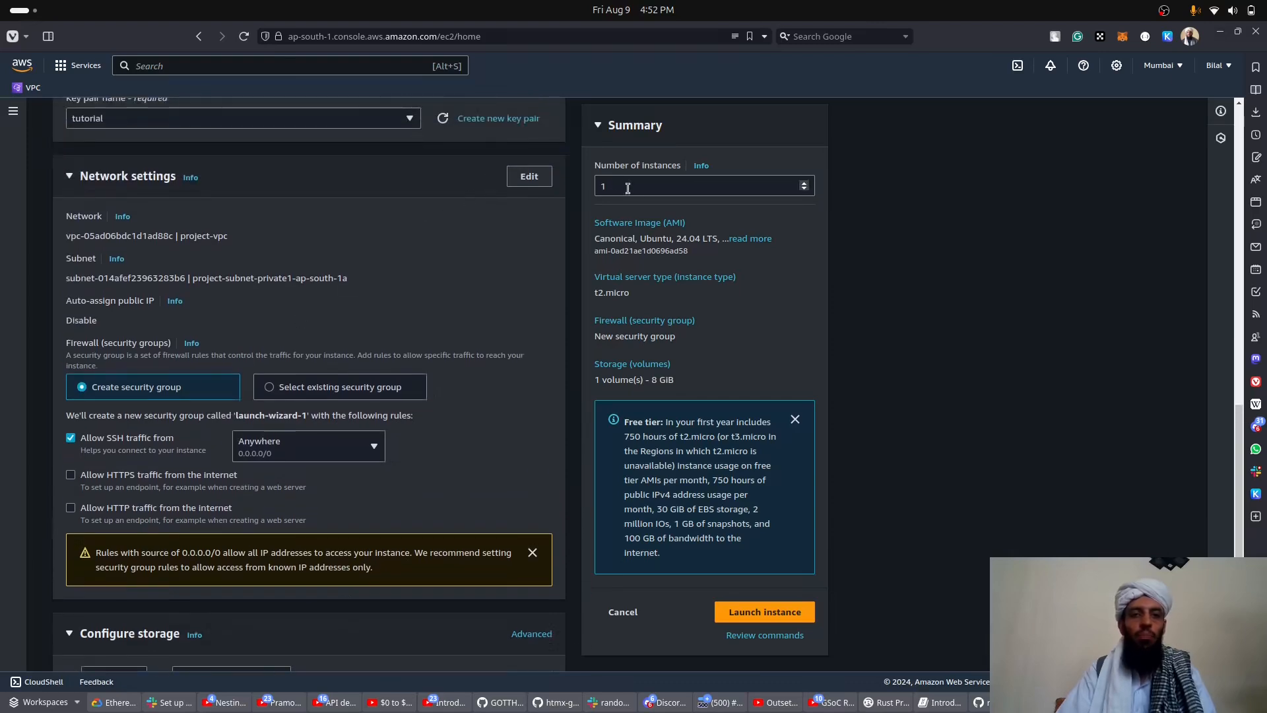
{"action": "left_click", "coordinate": [529, 177]}
{"action": "left_click", "coordinate": [408, 311]}
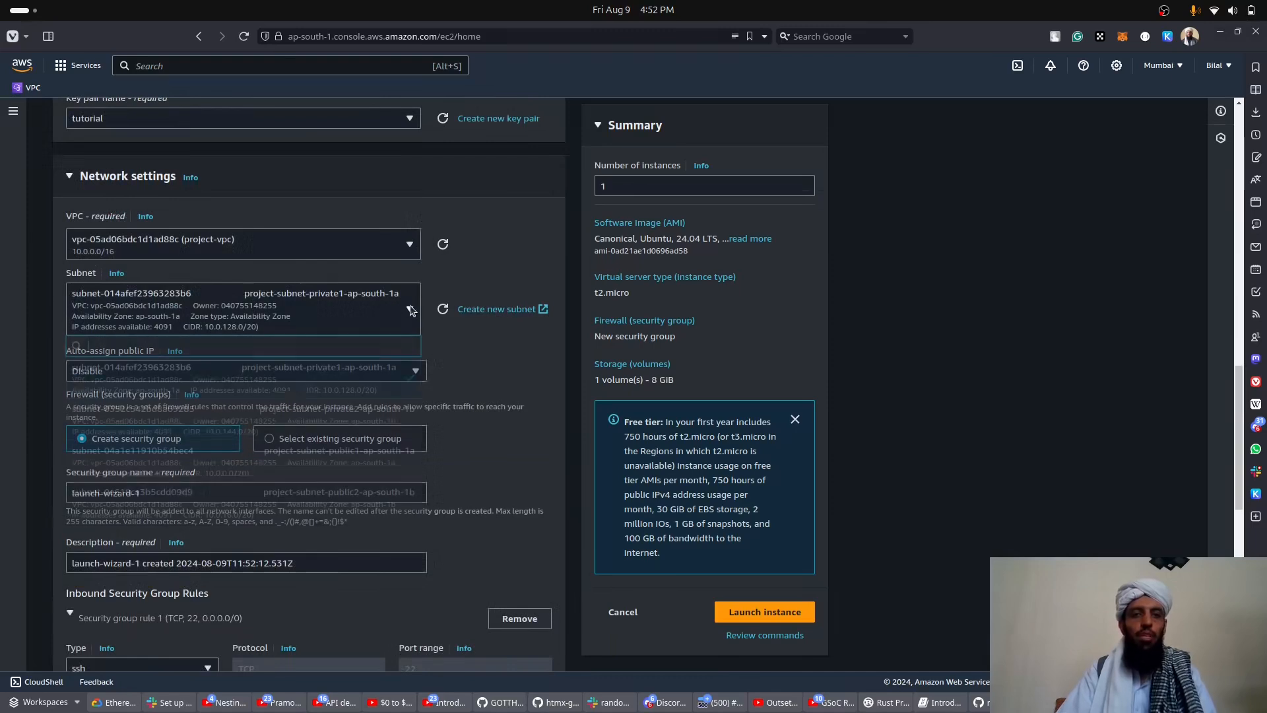
{"action": "left_click", "coordinate": [350, 467]}
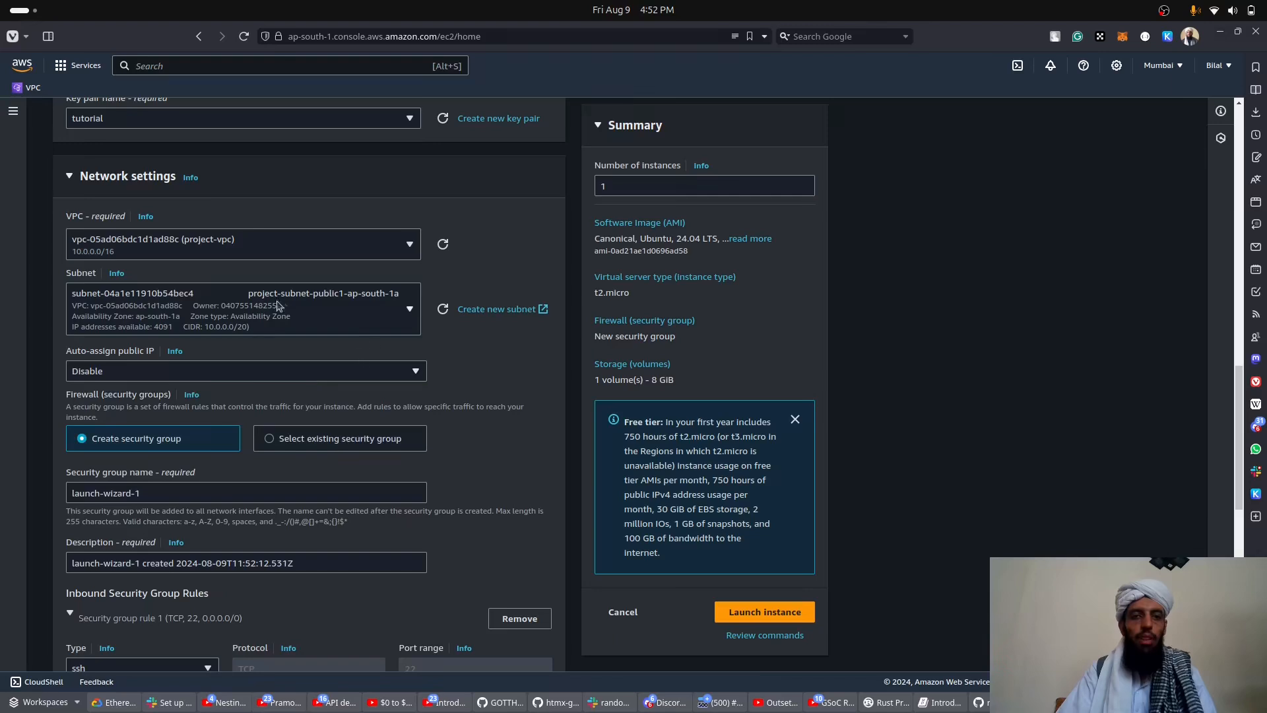
{"action": "left_click", "coordinate": [251, 375]}
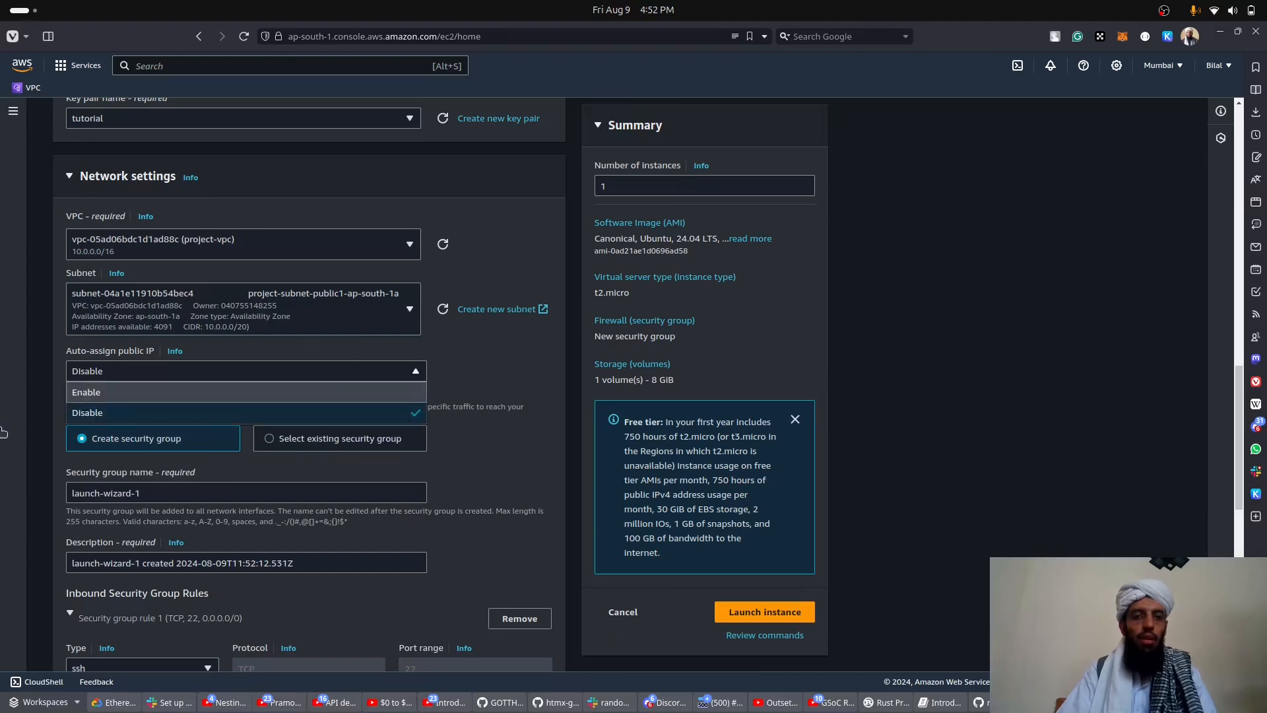
{"action": "left_click", "coordinate": [77, 394]}
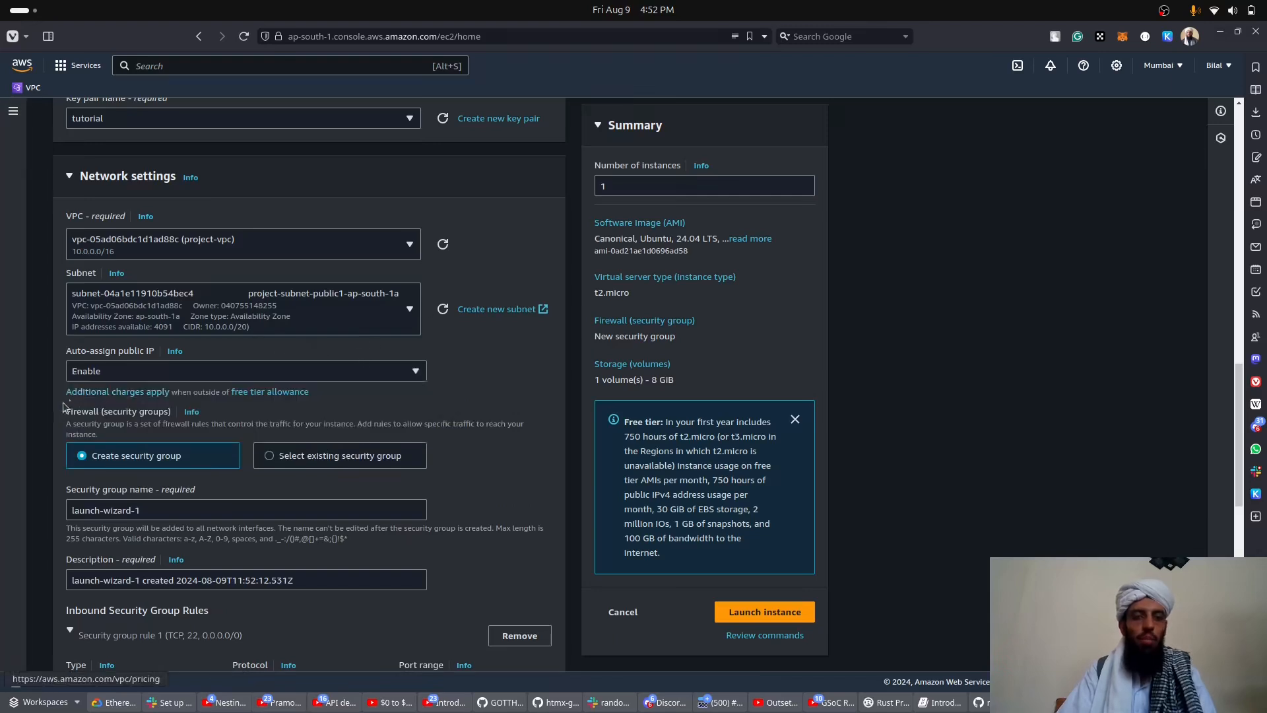
- Review the storage configuration, keep the default root volume, and launch the instance
{"action": "scroll", "coordinate": [61, 406], "scroll_direction": "down", "scroll_amount": 9}
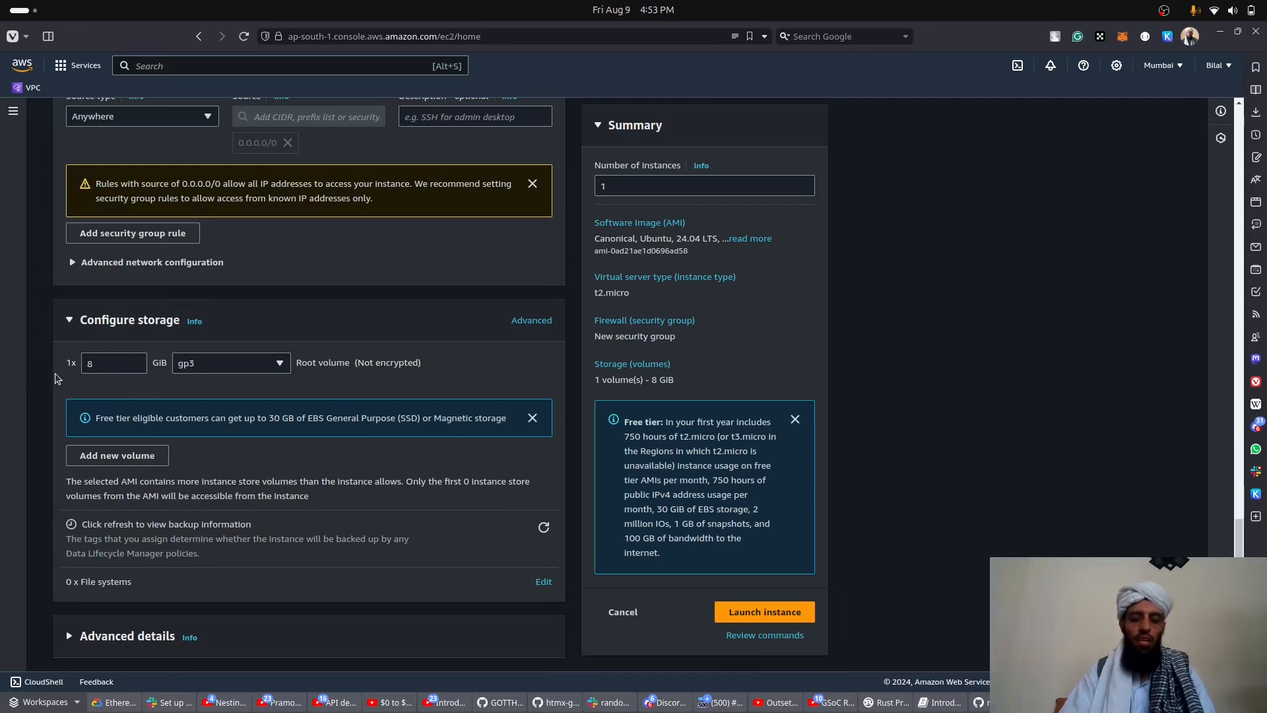
{"action": "key", "text": "ctrl+plus"}
{"action": "key", "text": "ctrl+plus"}
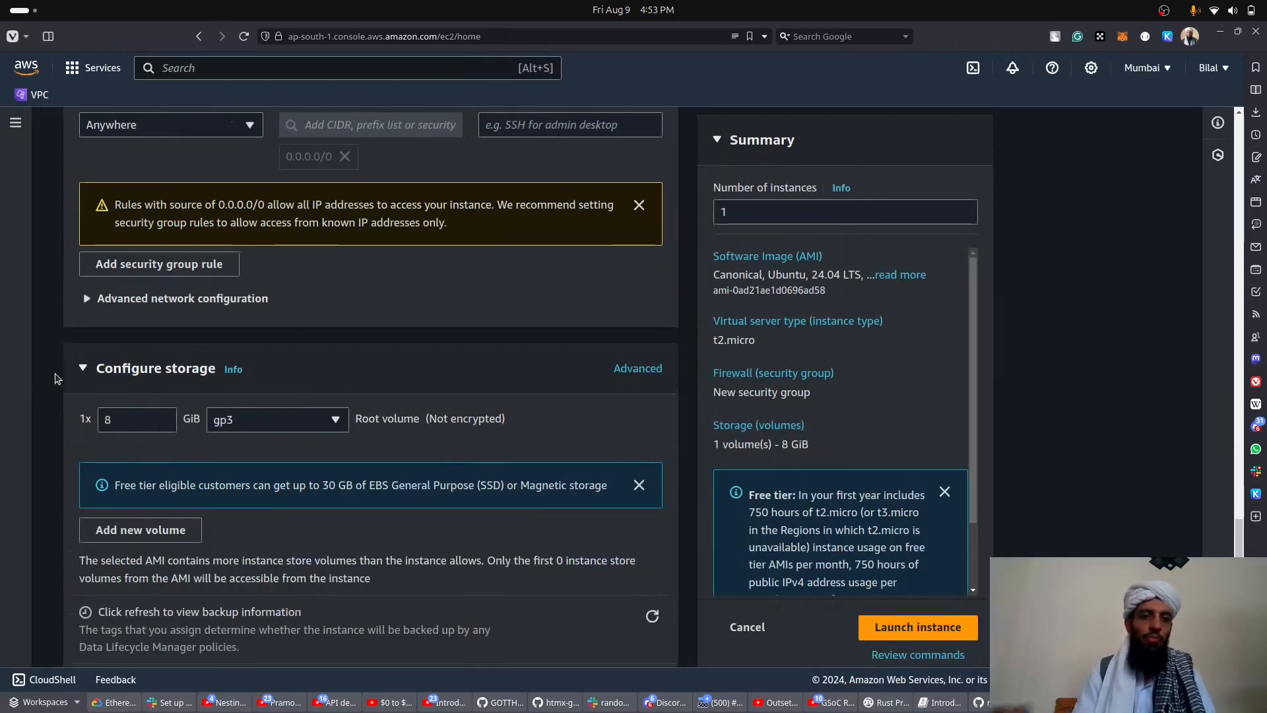
{"action": "scroll", "coordinate": [138, 347], "scroll_direction": "down", "scroll_amount": 1}
{"action": "key", "text": "ctrl+minus"}
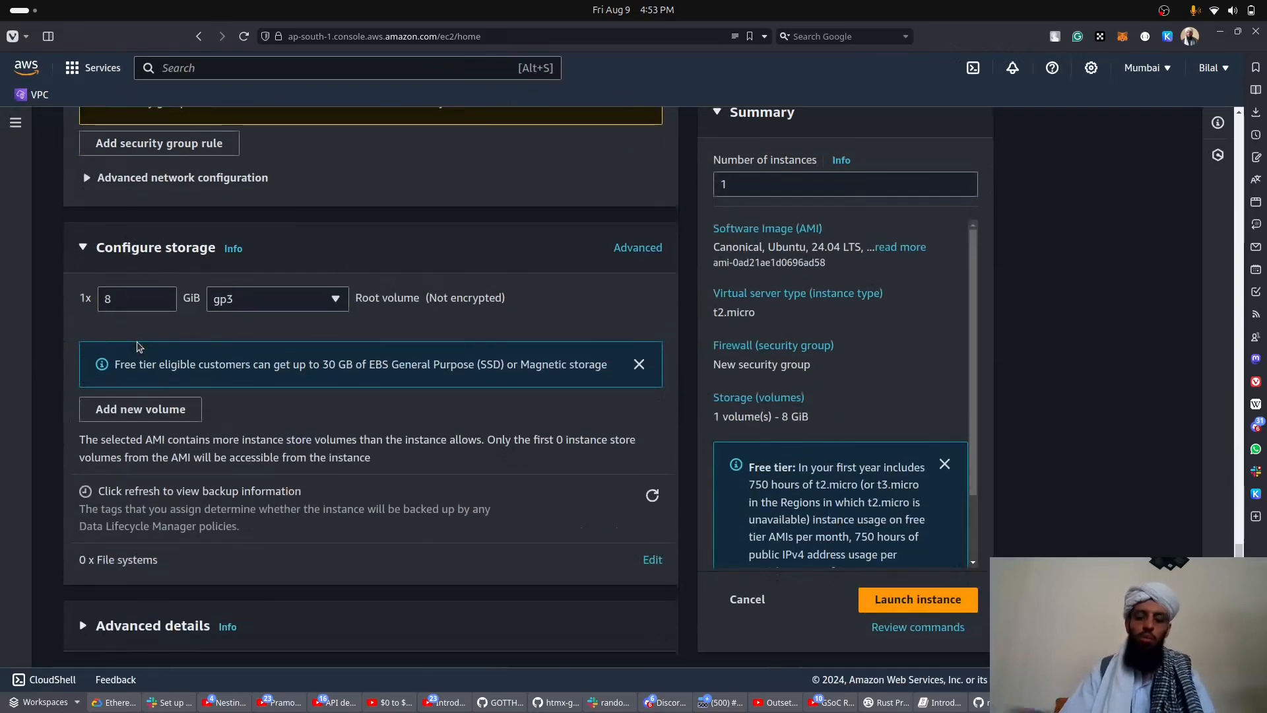
{"action": "key", "text": "ctrl+minus"}
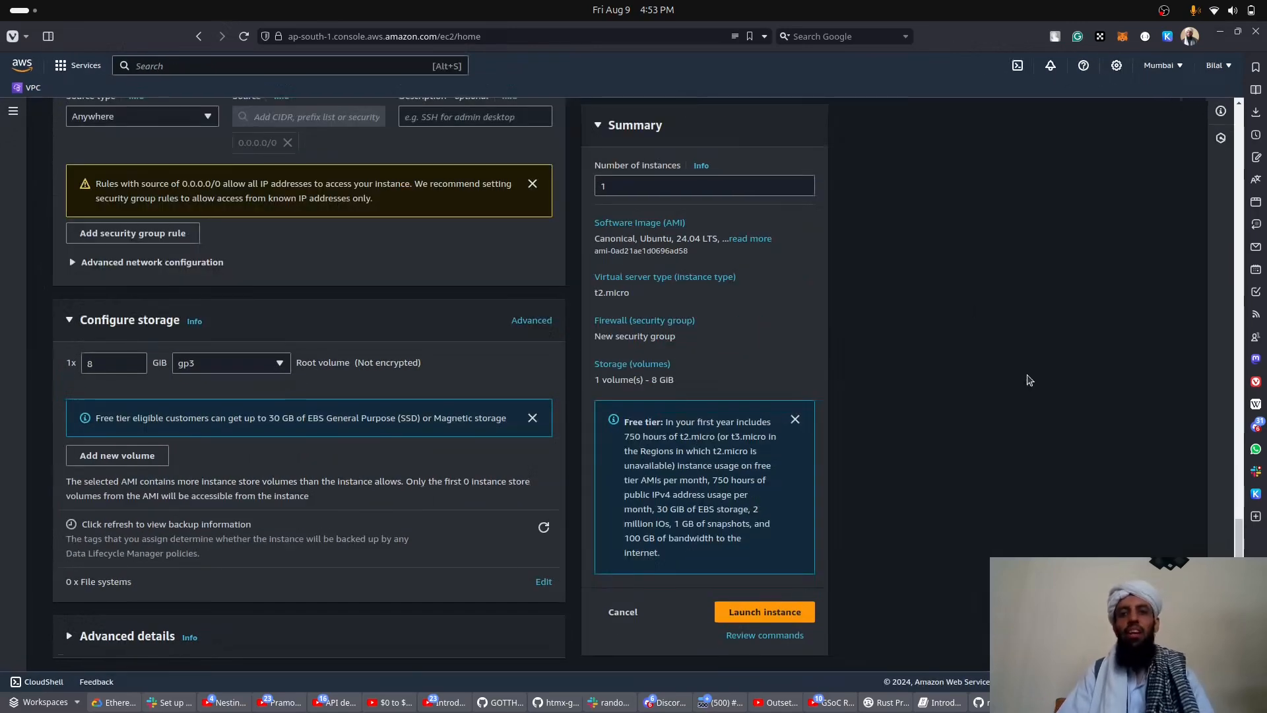
{"action": "scroll", "coordinate": [1028, 378], "scroll_direction": "up", "scroll_amount": 5}
{"action": "scroll", "coordinate": [1029, 378], "scroll_direction": "down", "scroll_amount": 5}
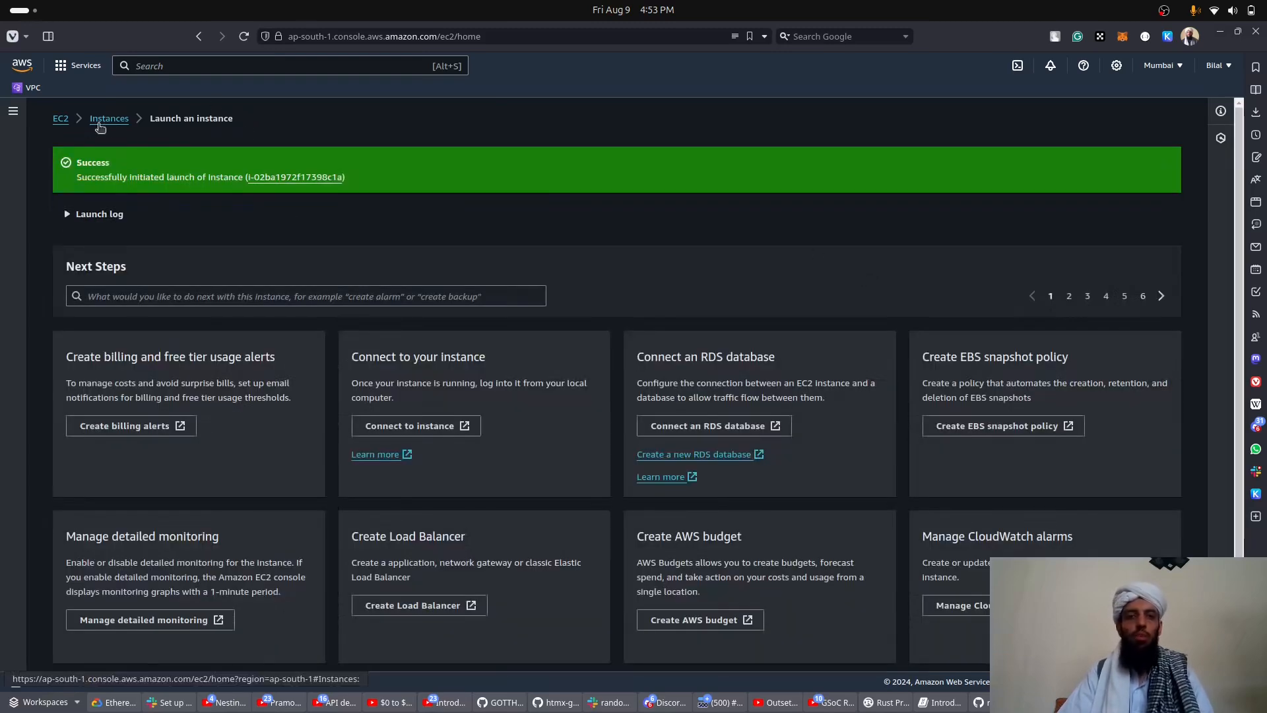
- Open the instances list and refresh it to check the state of the newly launched ebs-volume instance
{"action": "left_click", "coordinate": [110, 120]}
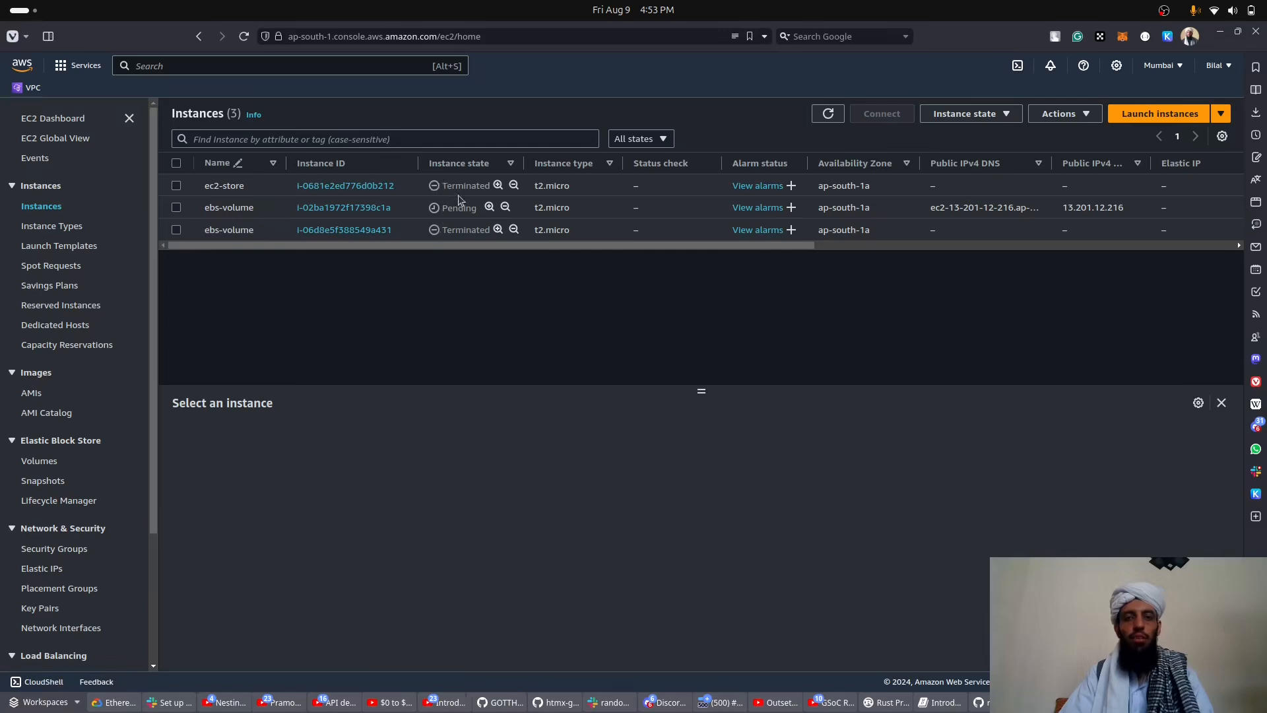
{"action": "left_click", "coordinate": [821, 119]}
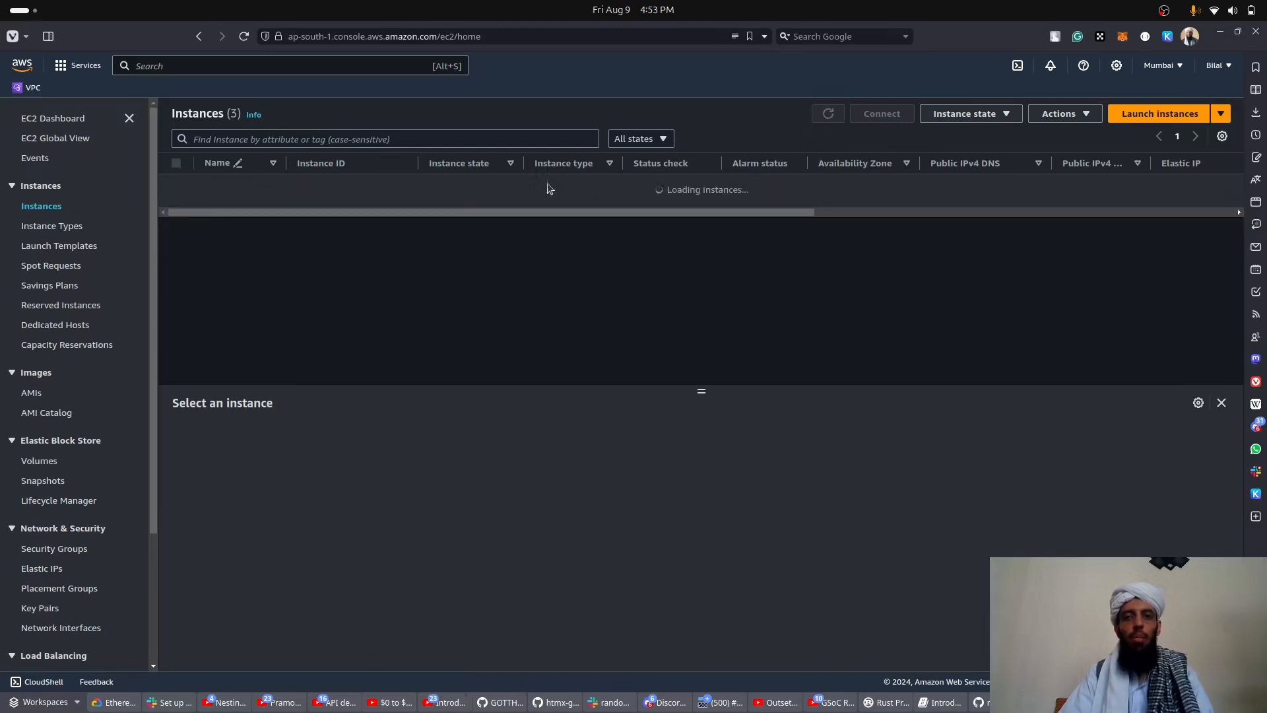
{"action": "double_click", "coordinate": [465, 208]}
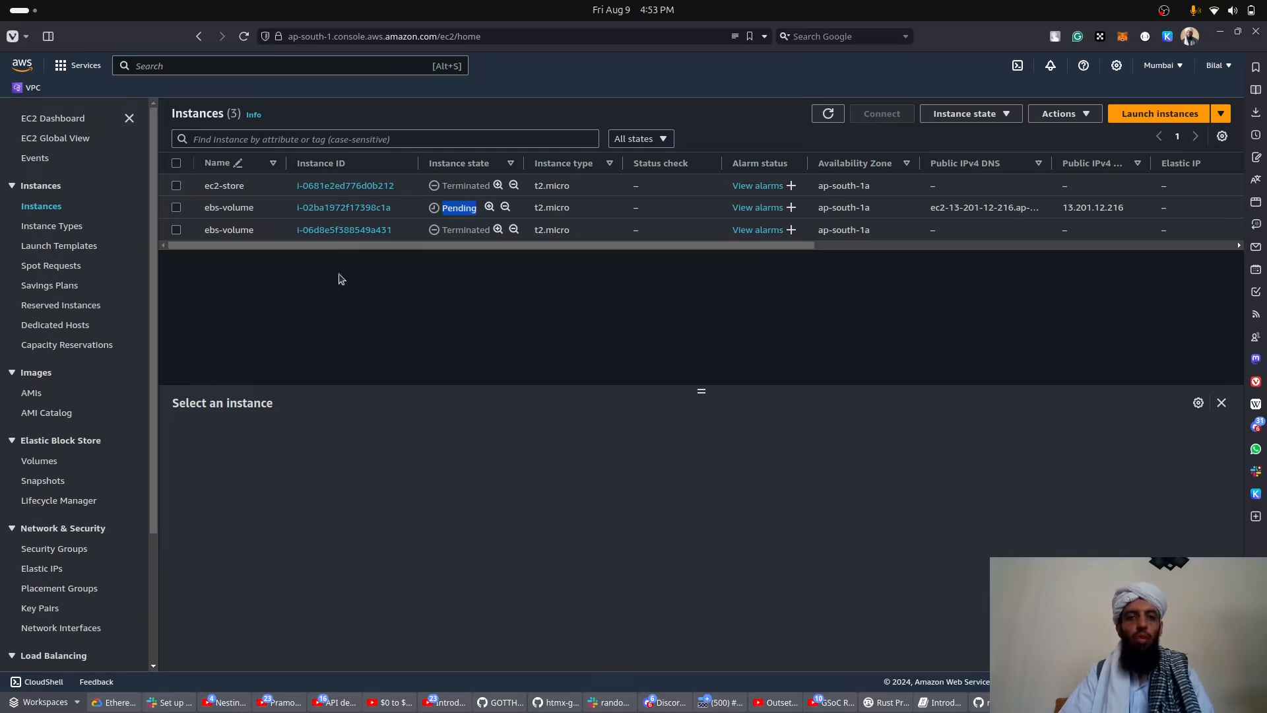
{"action": "left_click", "coordinate": [835, 113]}
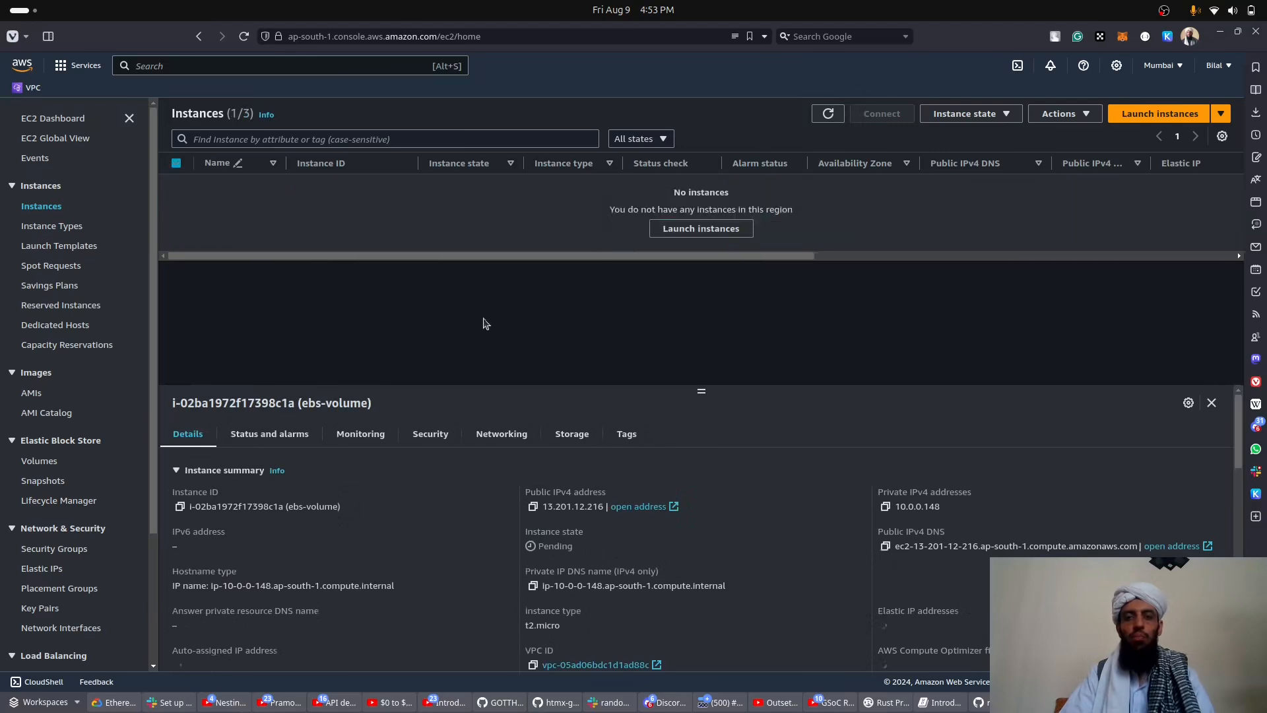
{"action": "left_click", "coordinate": [830, 114]}
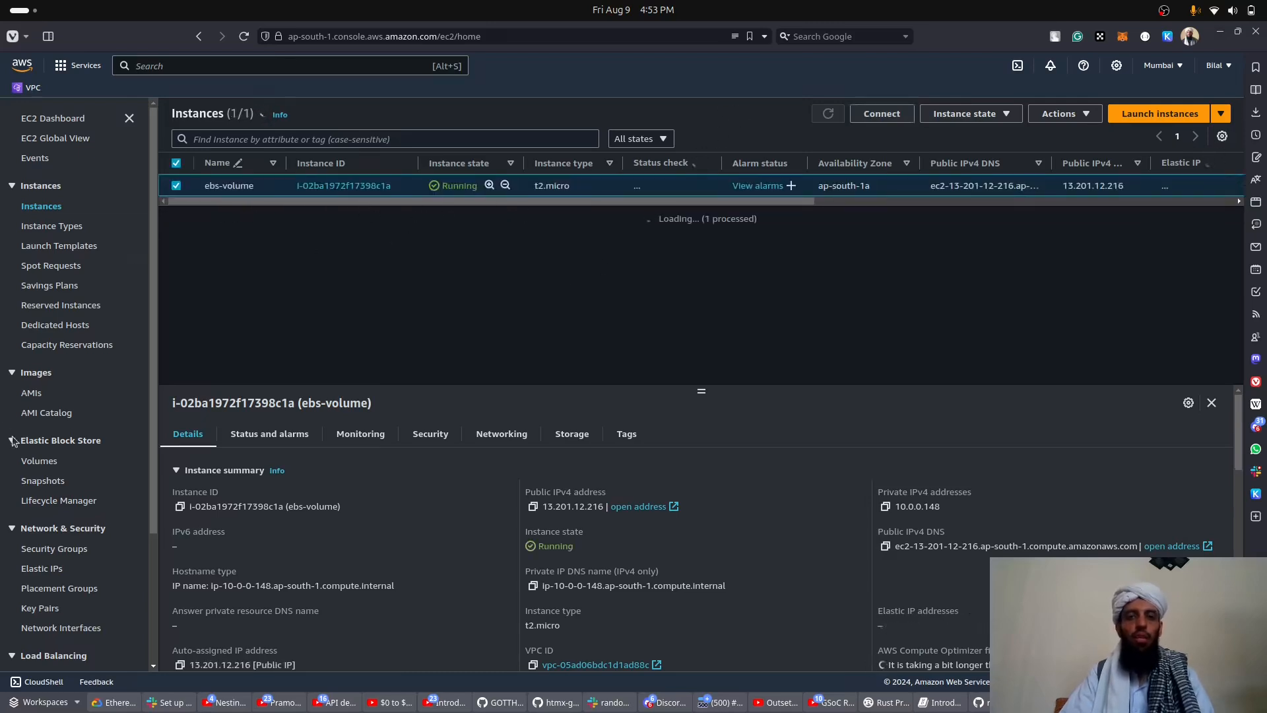
- Open the list of Elastic Block Store volumes and enlarge the page for easier reading
{"action": "left_click", "coordinate": [36, 461]}
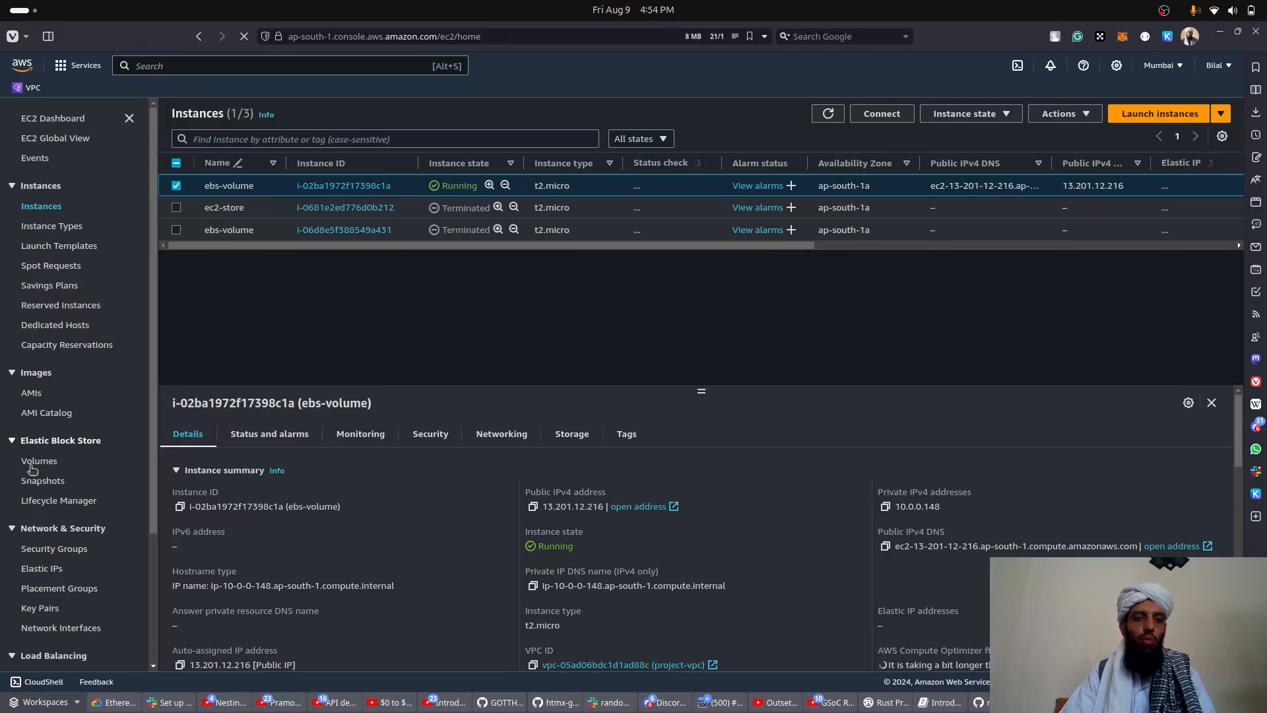
{"action": "left_click", "coordinate": [39, 462]}
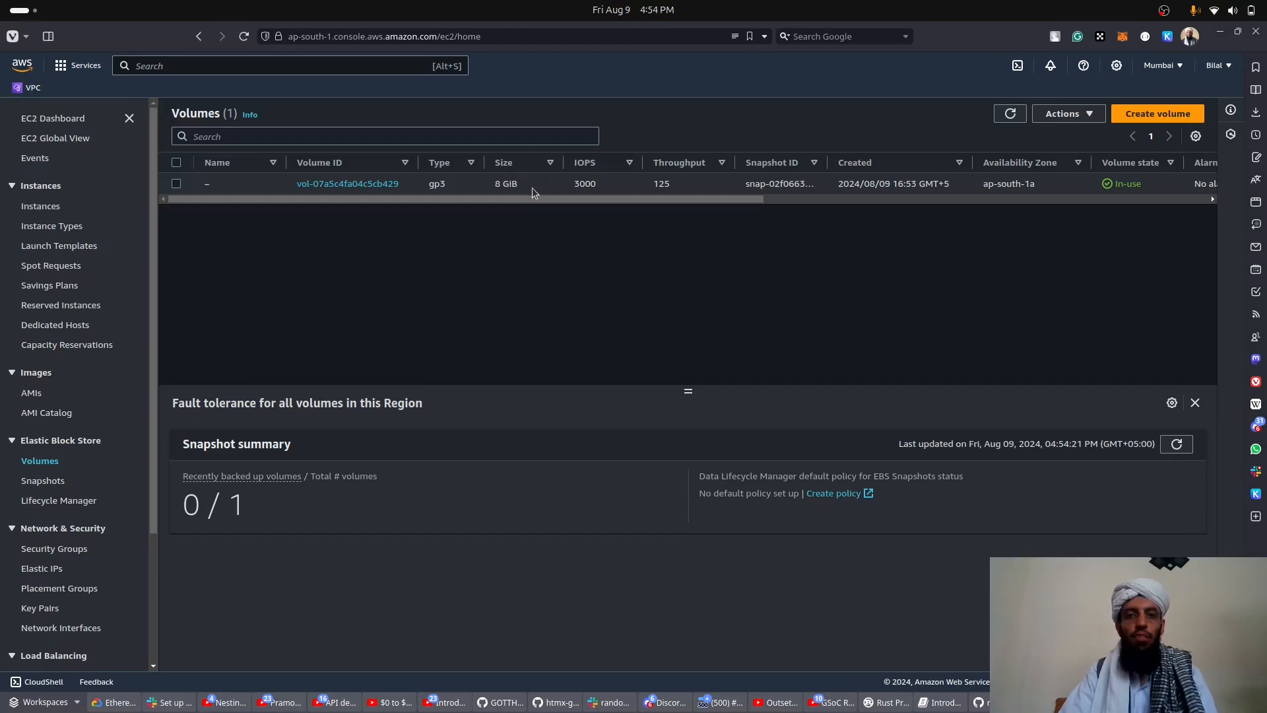
{"action": "key", "text": "ctrl+plus"}
{"action": "key", "text": "ctrl+plus"}
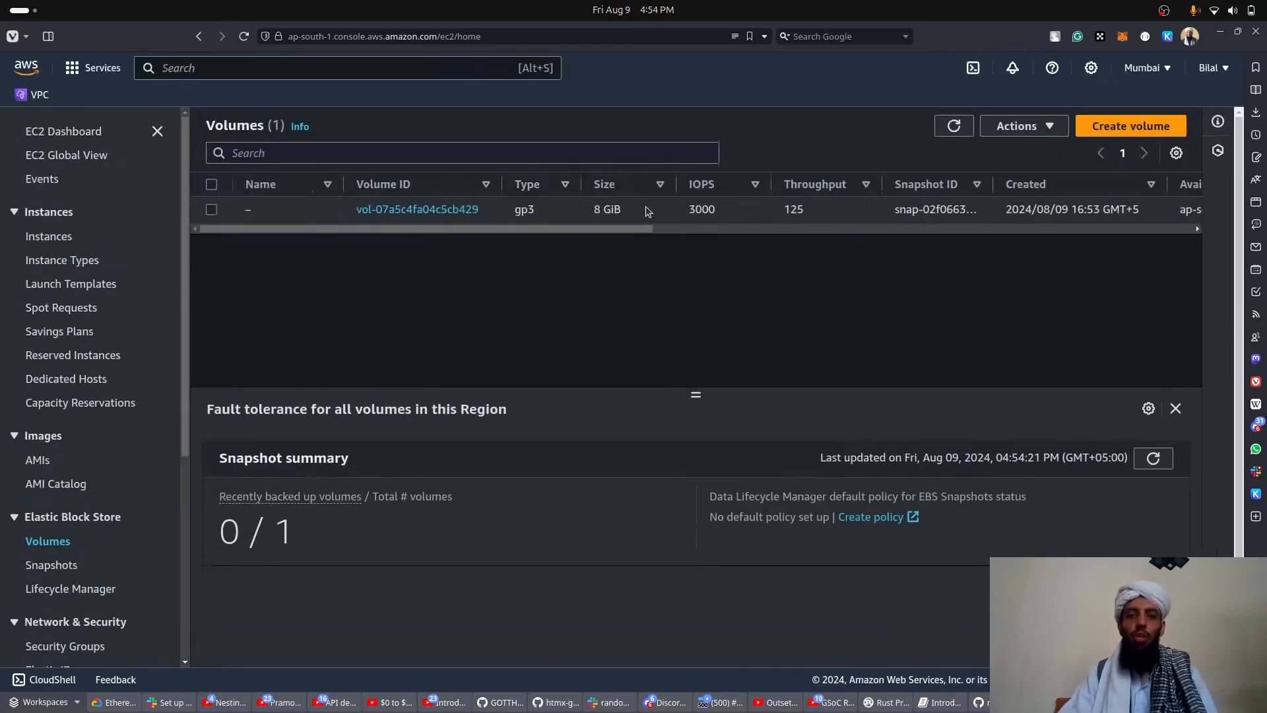
- Open the instance's root volume for modification and enter a size of 16 GiB
{"action": "left_click", "coordinate": [212, 210]}
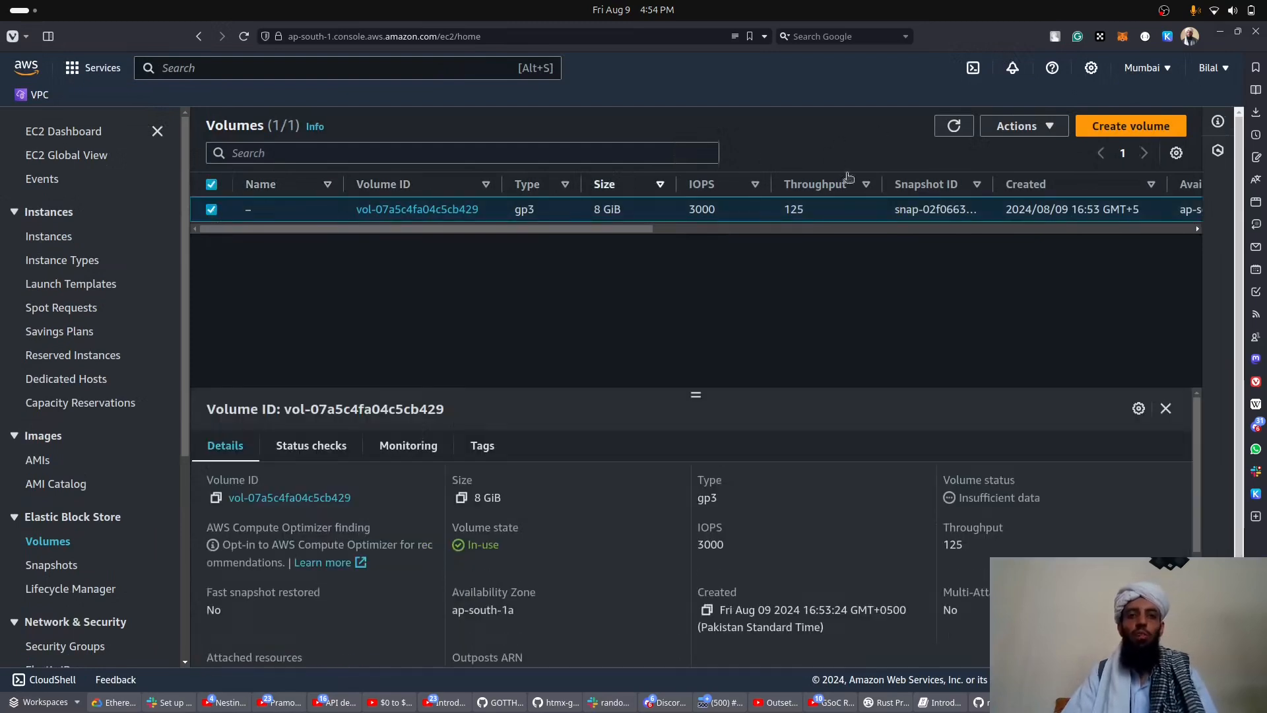
{"action": "left_click", "coordinate": [1013, 135]}
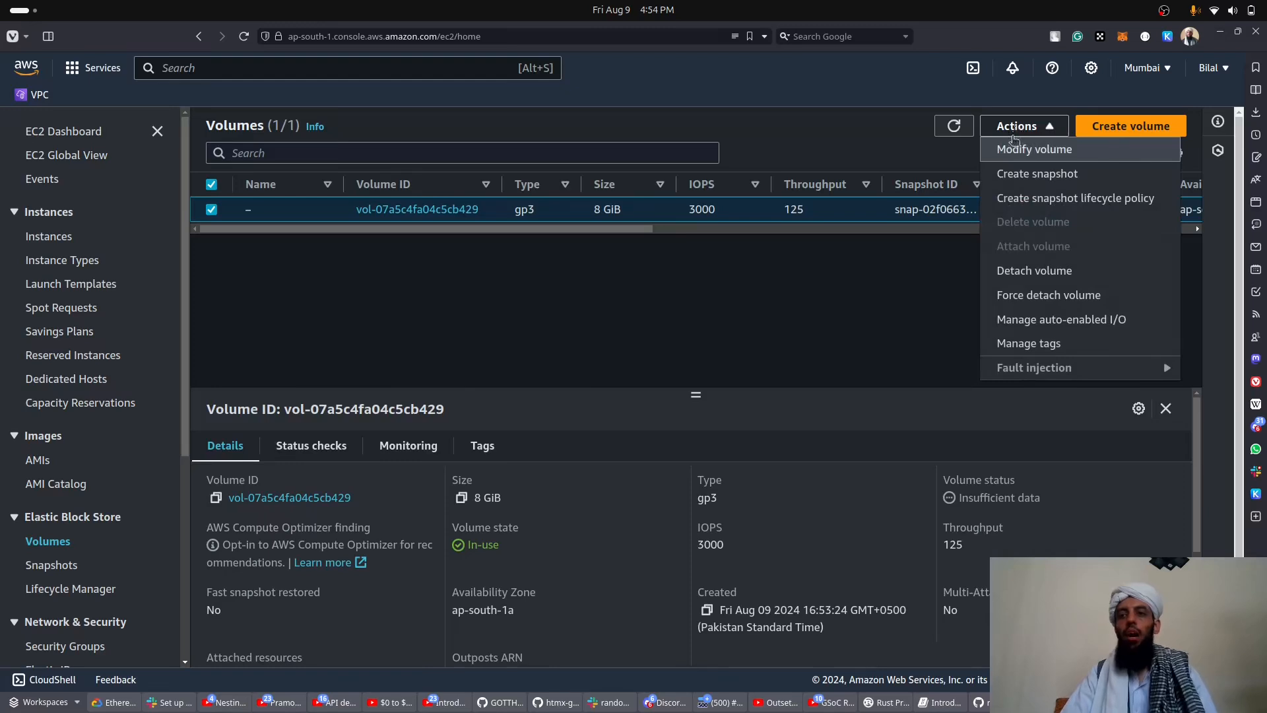
{"action": "left_click", "coordinate": [1014, 151]}
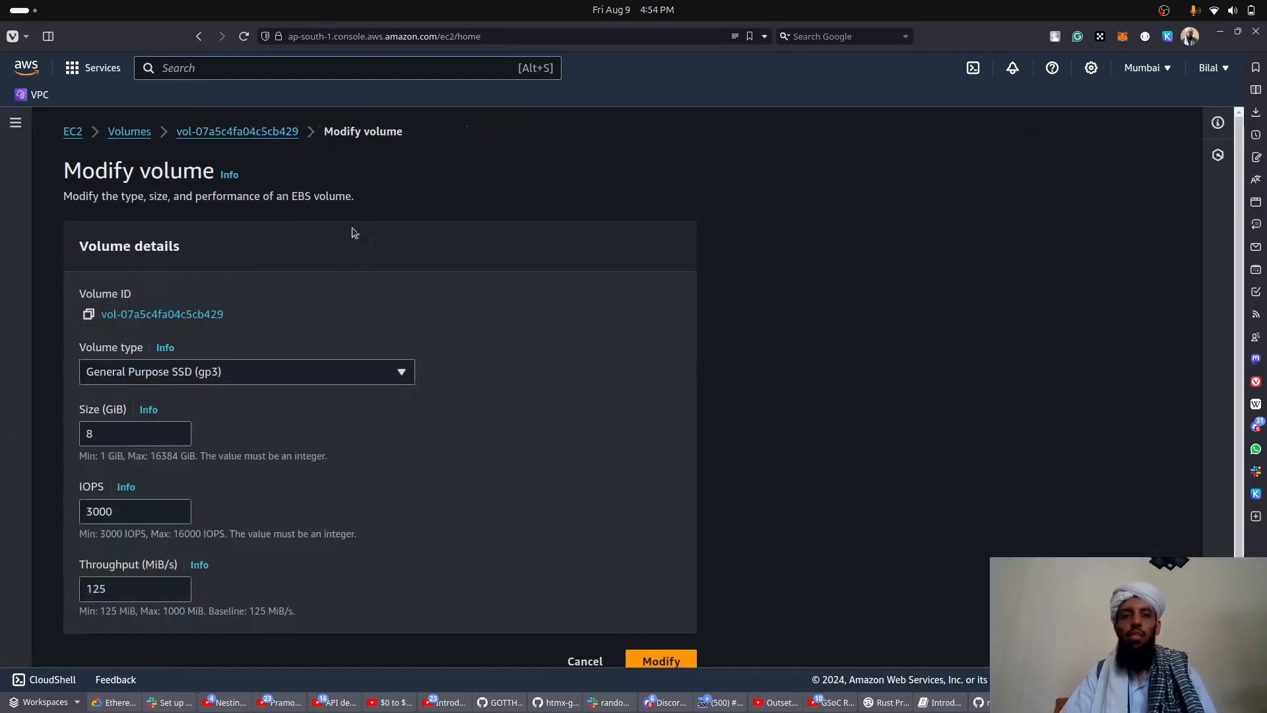
{"action": "left_click", "coordinate": [169, 411]}
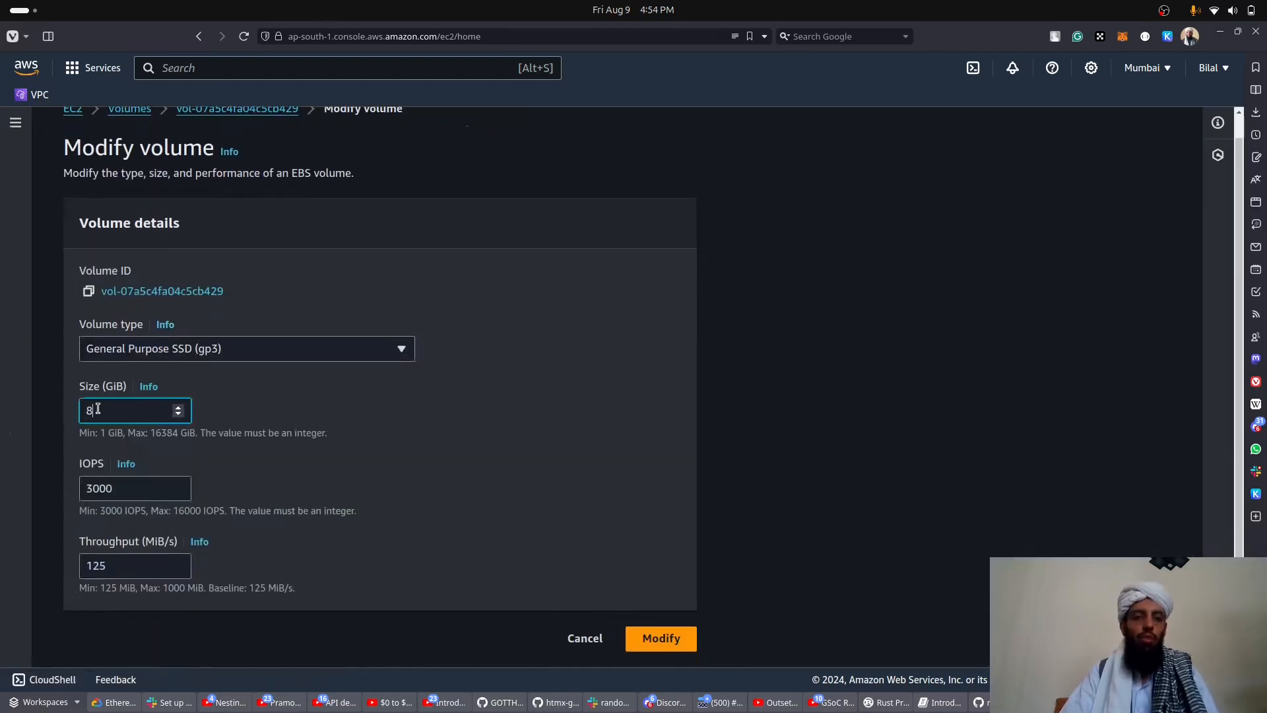
{"action": "key", "text": "BackSpace"}
{"action": "type", "text": "16"}
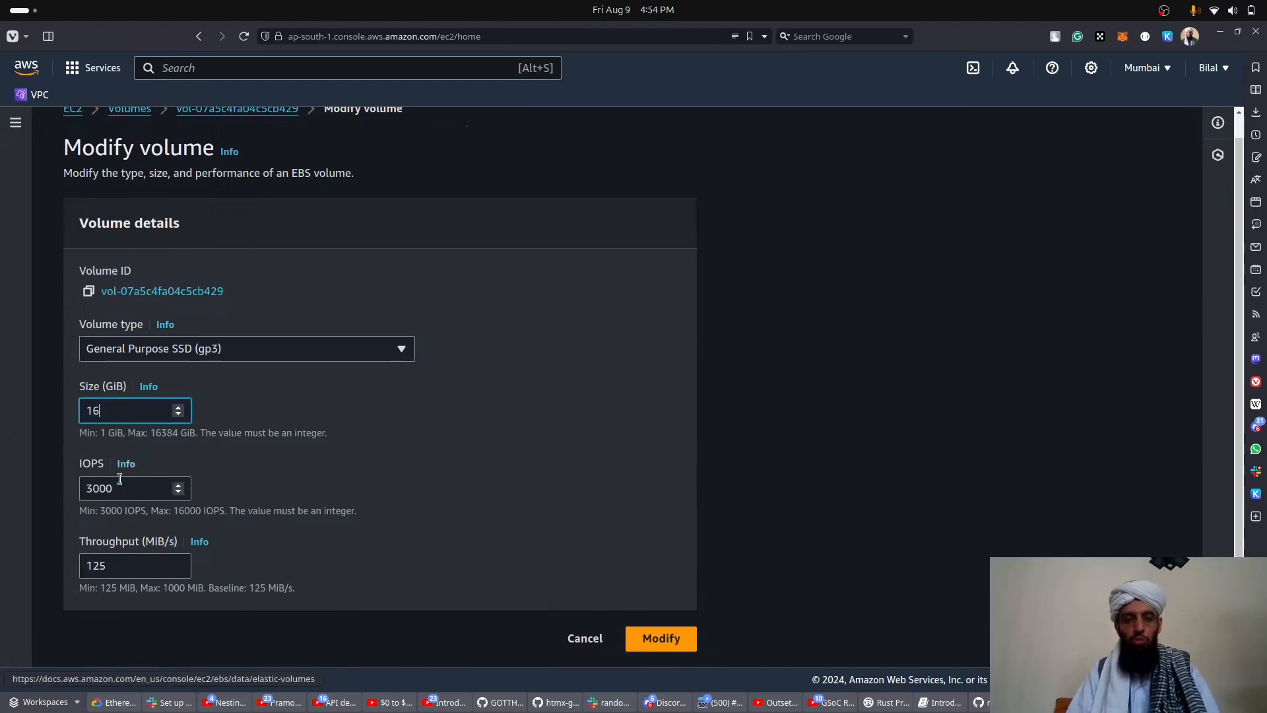
- Submit the root volume modification, dismiss the notice, and refresh the volumes list to check its size
{"action": "left_click", "coordinate": [664, 639]}
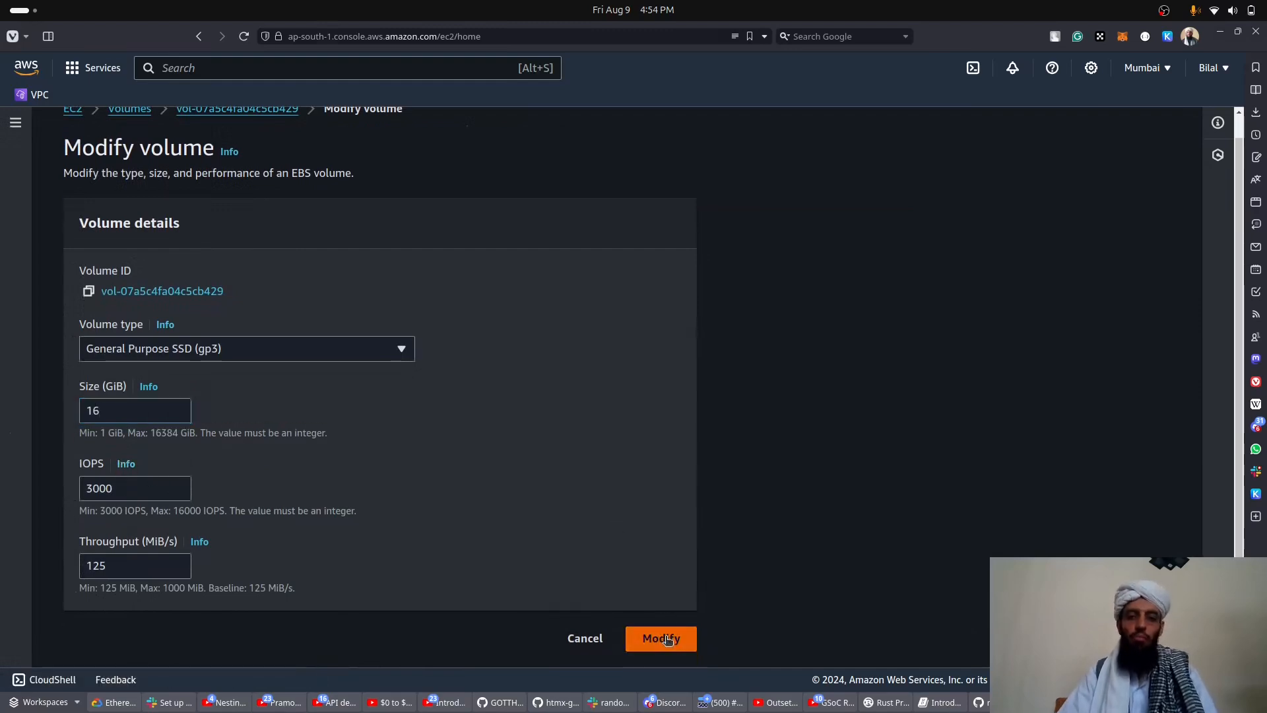
{"action": "left_click", "coordinate": [836, 525]}
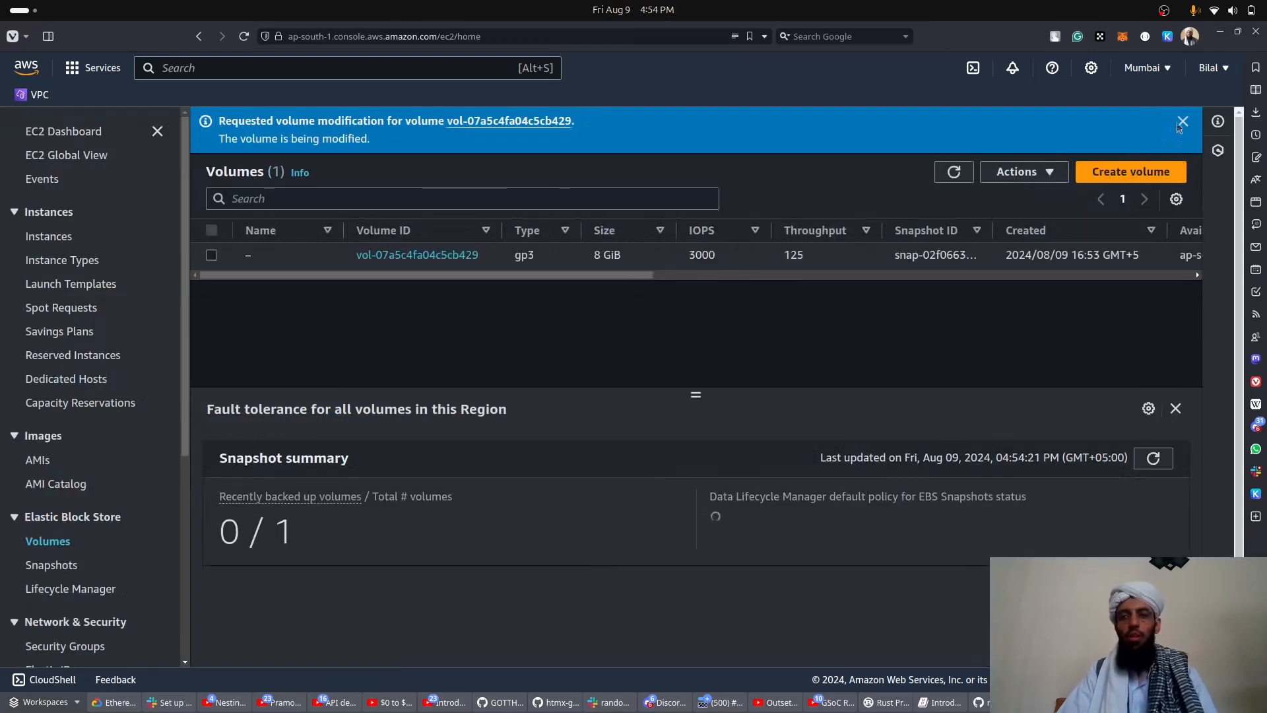
{"action": "left_click", "coordinate": [1182, 121]}
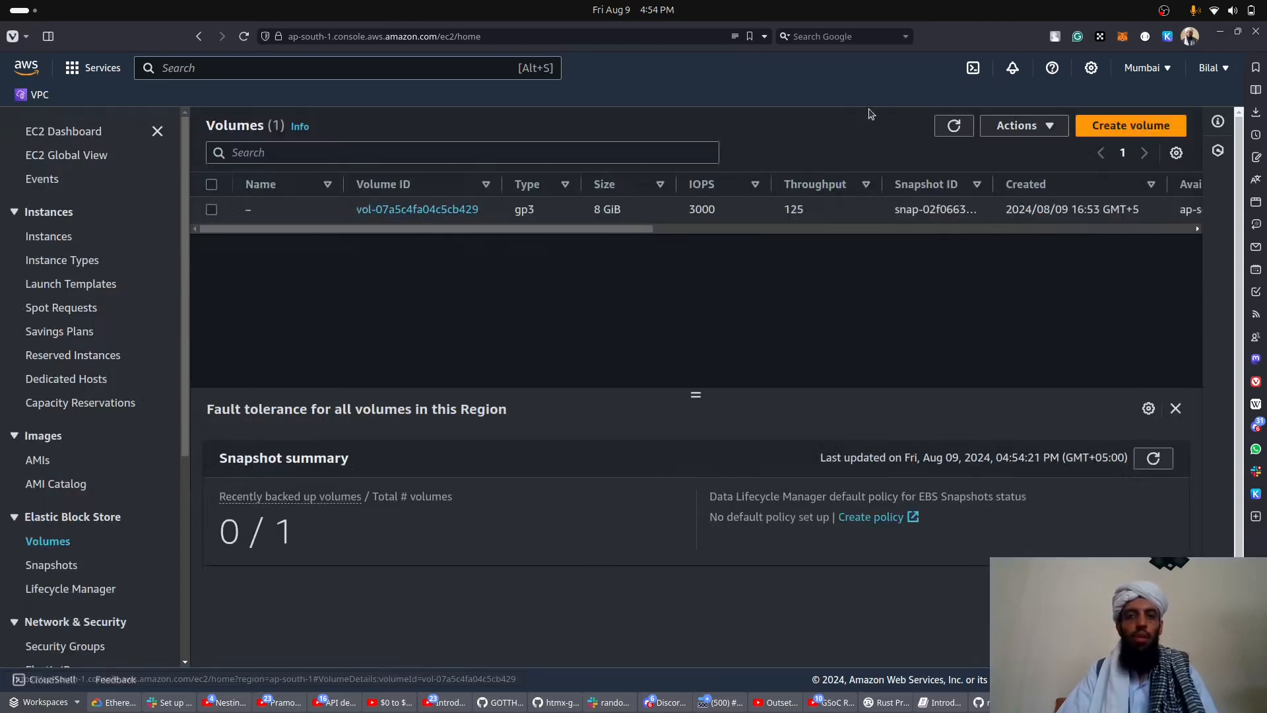
{"action": "left_click", "coordinate": [954, 125]}
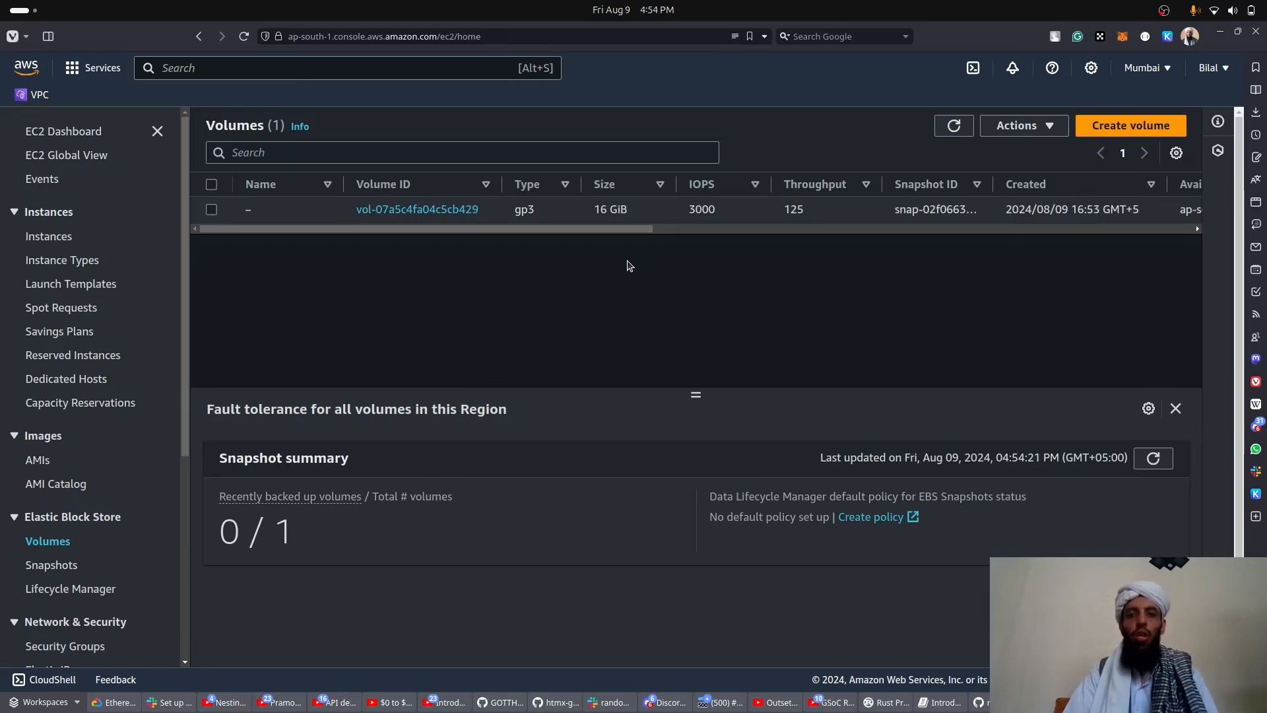
- Open the instances list and connect to the running ebs-volume instance through EC2 Instance Connect as ubuntu
{"action": "key", "text": "ctrl+minus"}
{"action": "key", "text": "ctrl+minus"}
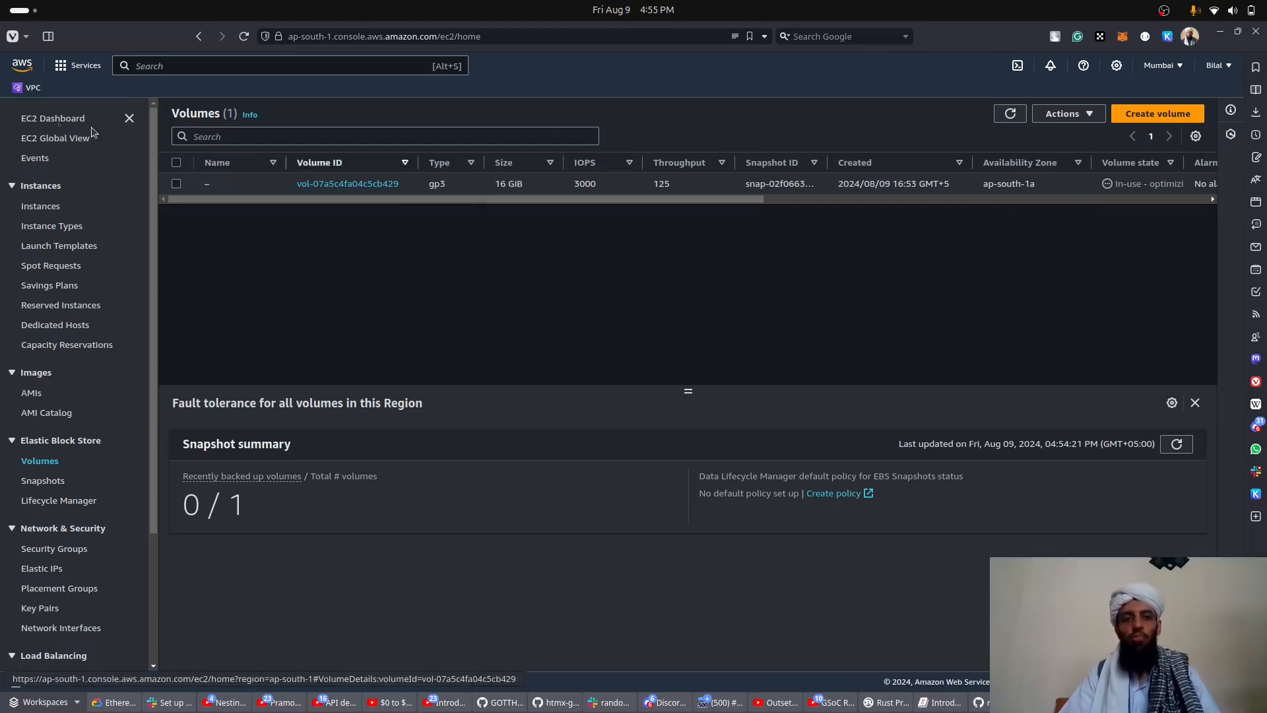
{"action": "left_click", "coordinate": [40, 206]}
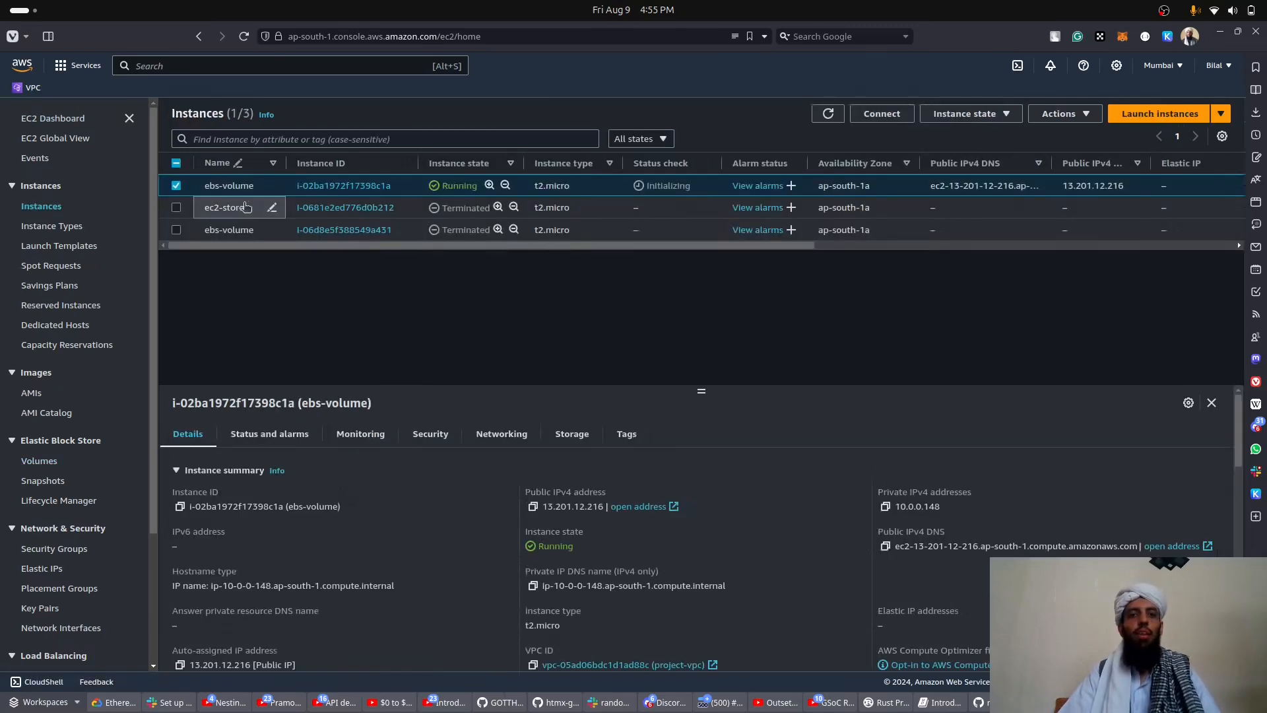
{"action": "left_click", "coordinate": [884, 116]}
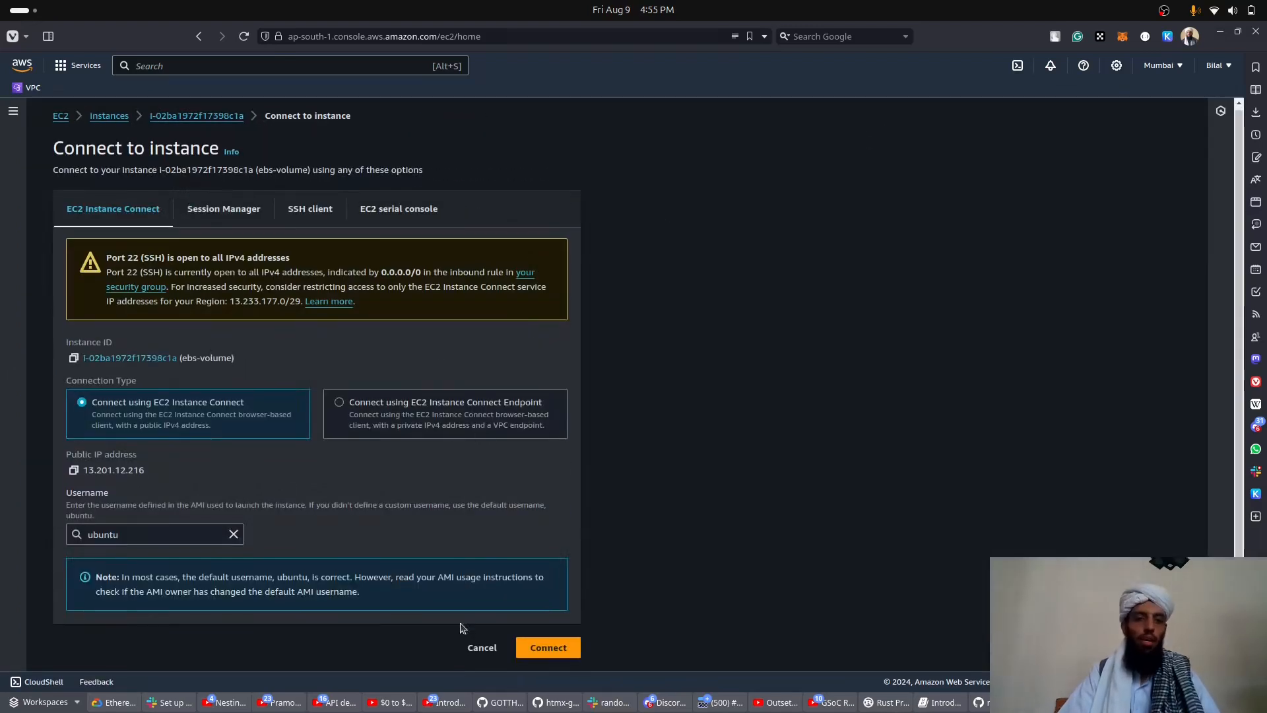
{"action": "left_click", "coordinate": [544, 649]}
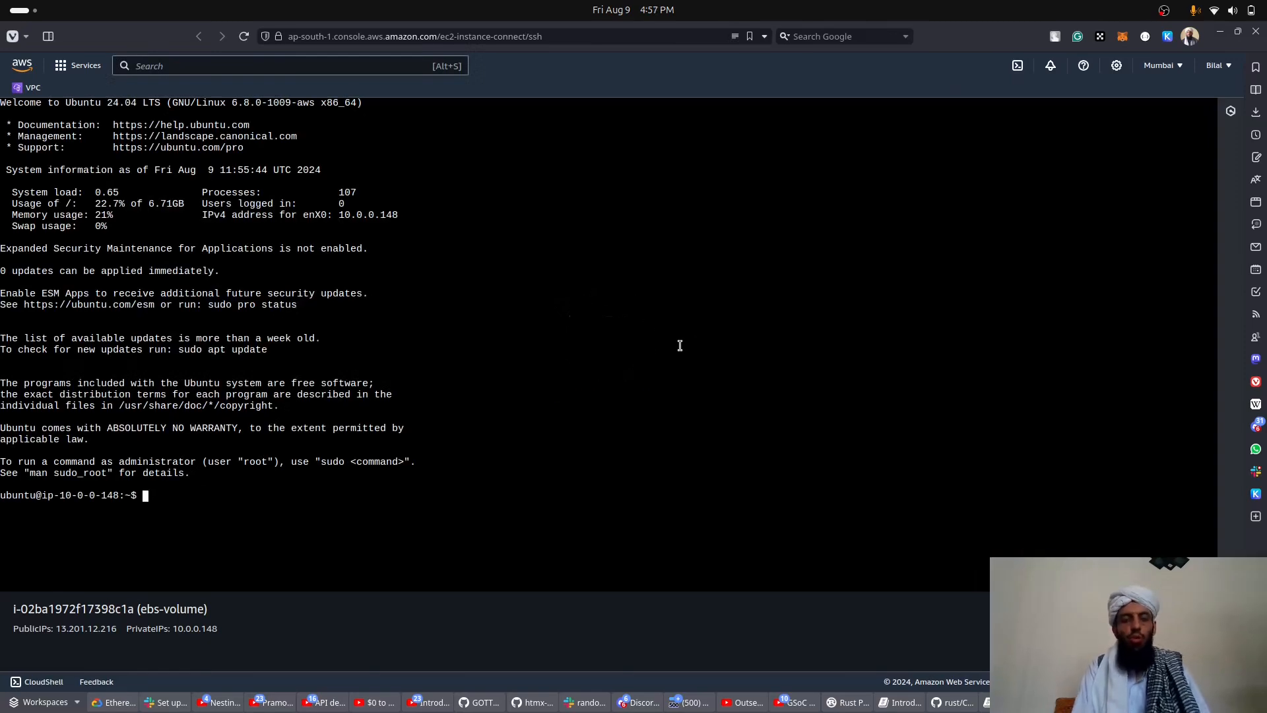
- Clear the enlarged terminal and list the block devices with lsblk to examine the xvda disk
{"action": "type", "text": "clear"}
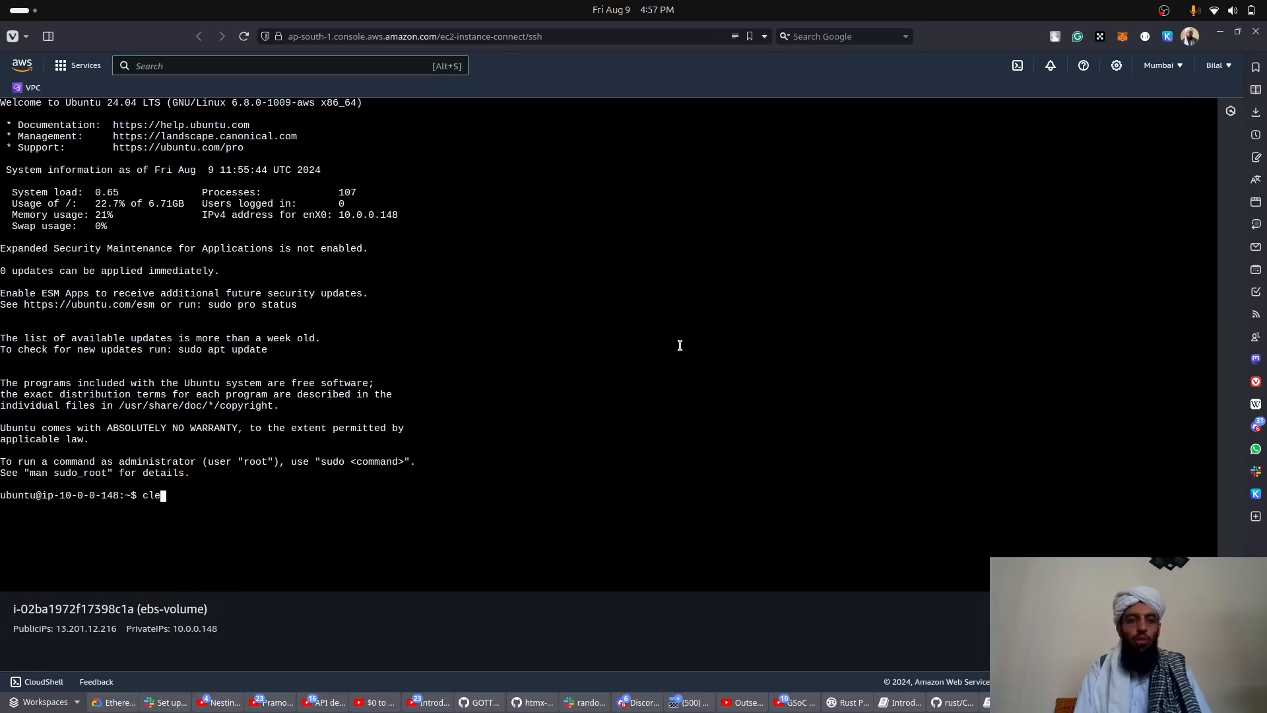
{"action": "key", "text": "Return"}
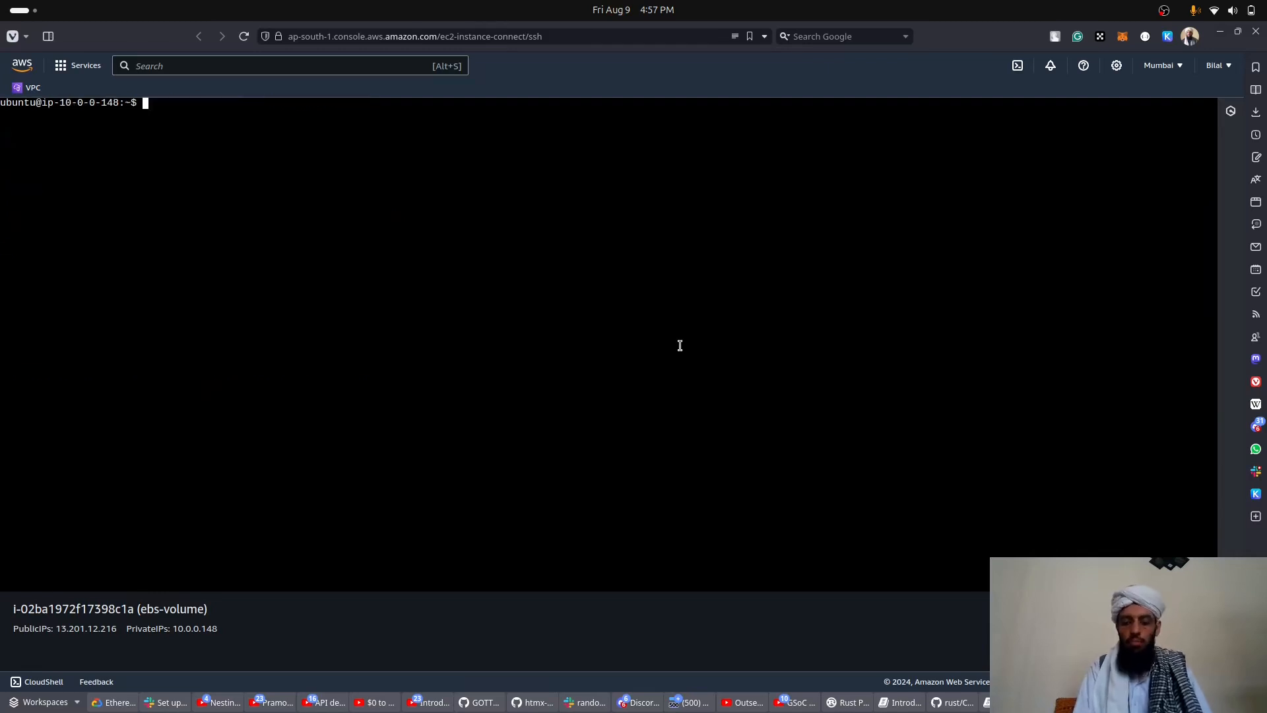
{"action": "key", "text": "ctrl+plus"}
{"action": "key", "text": "ctrl+plus"}
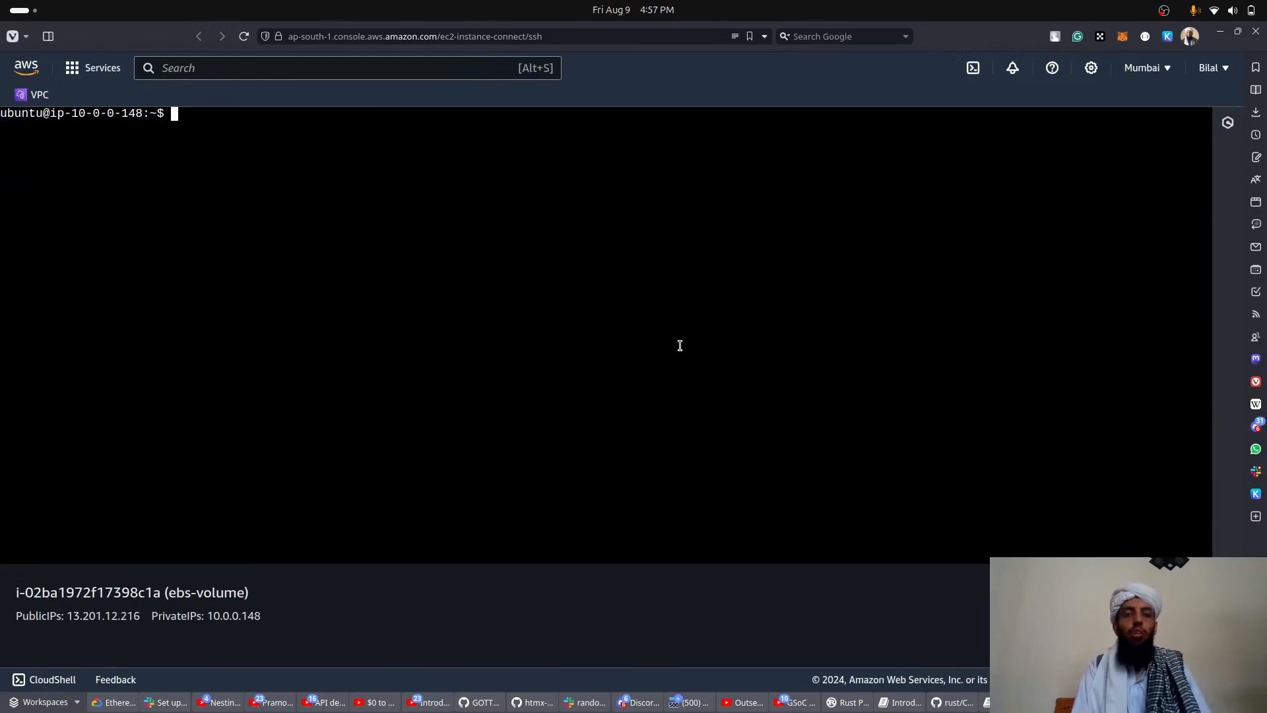
{"action": "type", "text": "lsblk"}
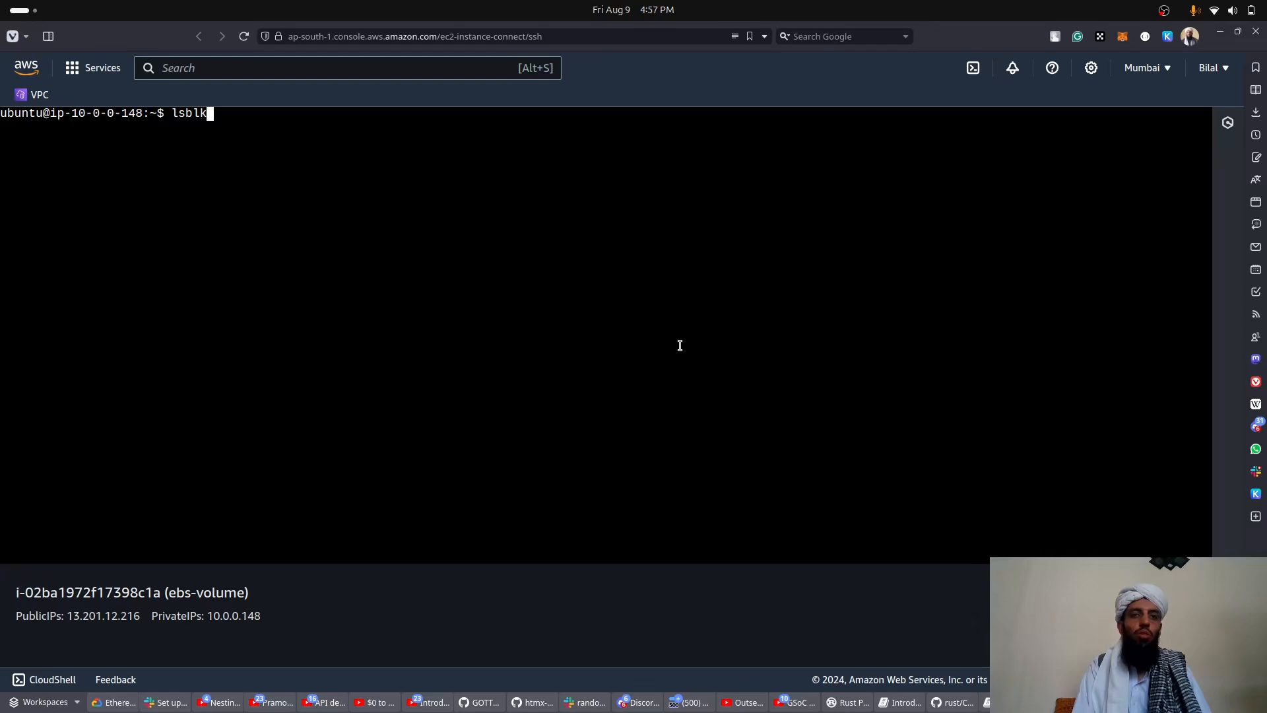
{"action": "key", "text": "Return"}
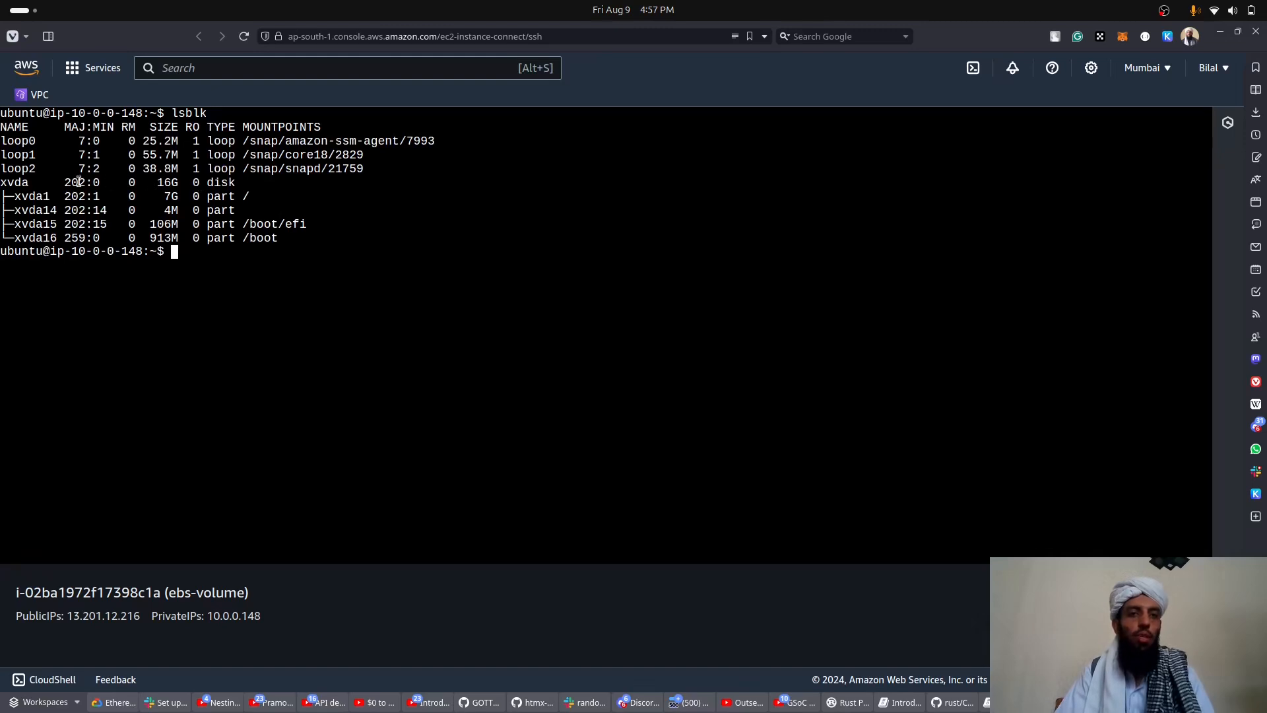
{"action": "left_click_drag", "start_coordinate": [235, 184], "coordinate": [2, 184]}
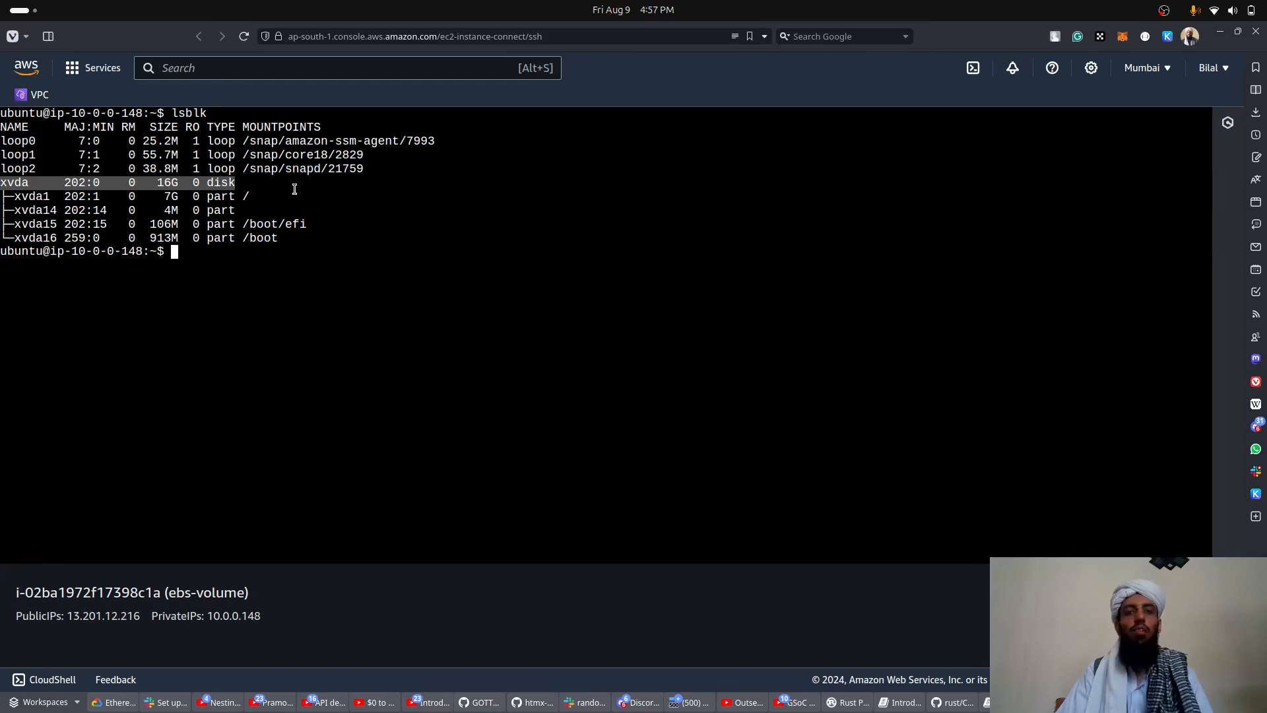
{"action": "left_click", "coordinate": [301, 273]}
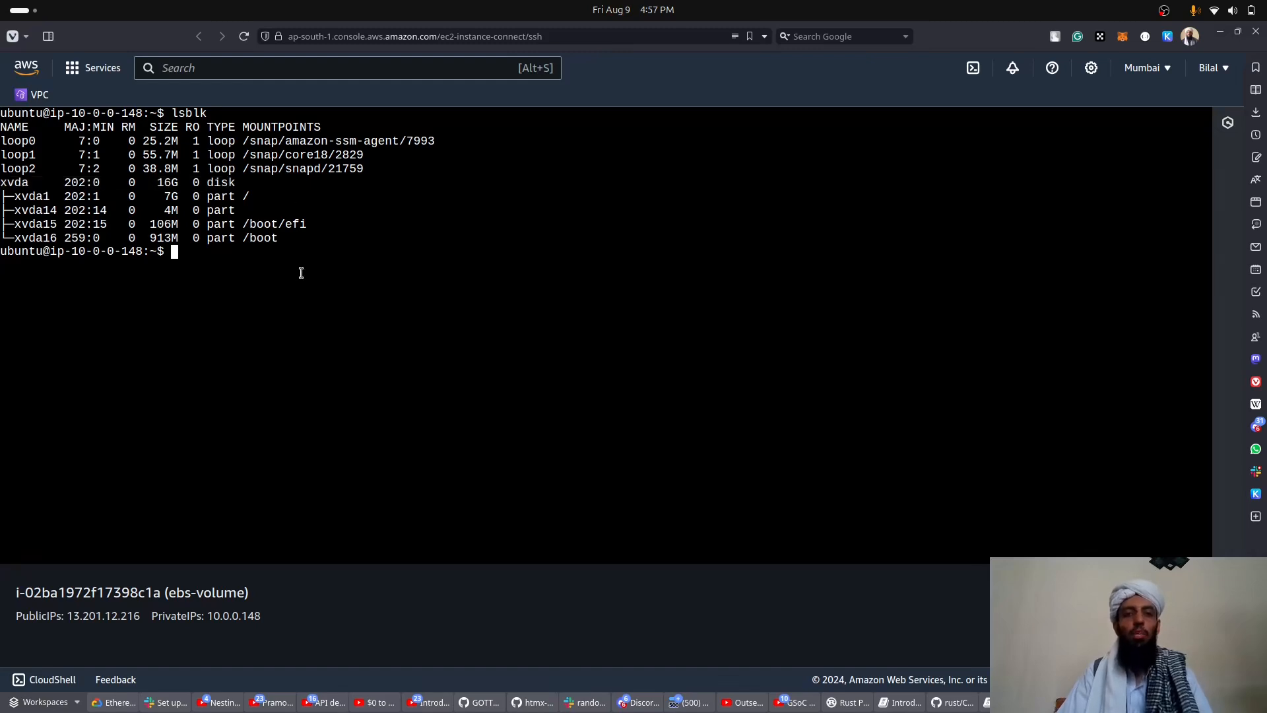
- Run df -h and examine the size of the /dev/root filesystem
{"action": "type", "text": "df -h"}
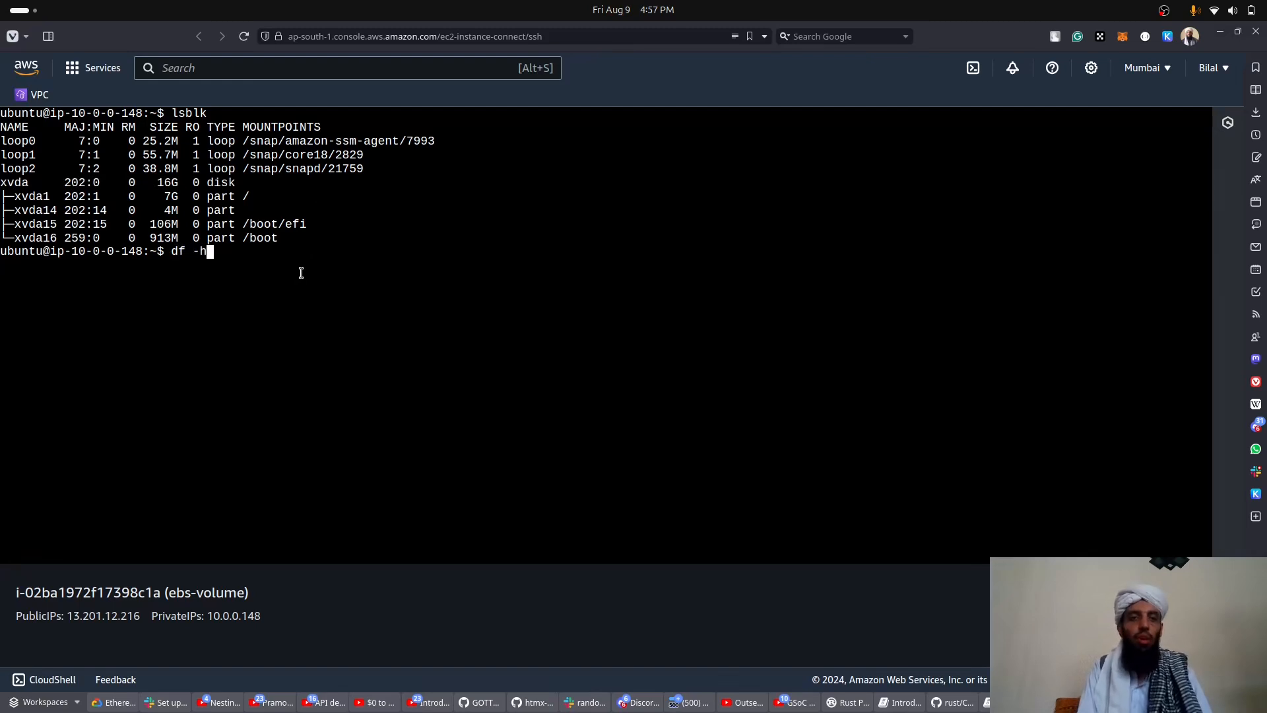
{"action": "key", "text": "Return"}
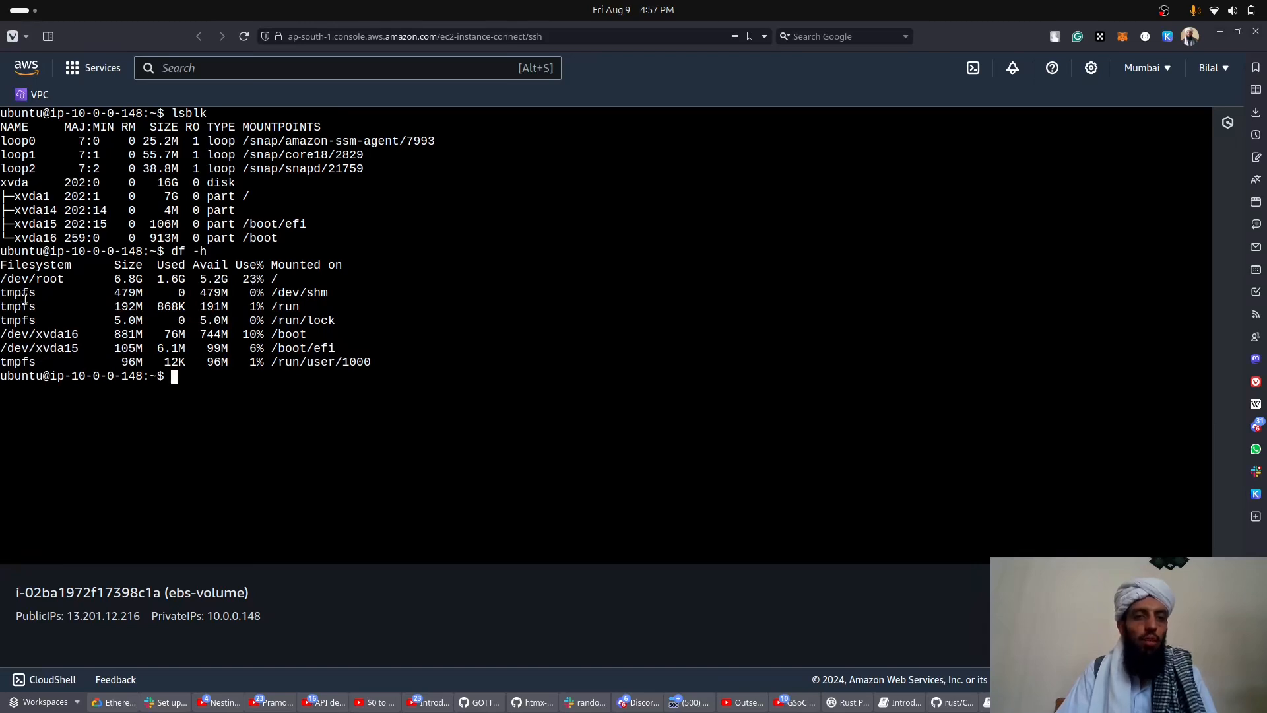
{"action": "left_click_drag", "start_coordinate": [277, 278], "coordinate": [1, 275]}
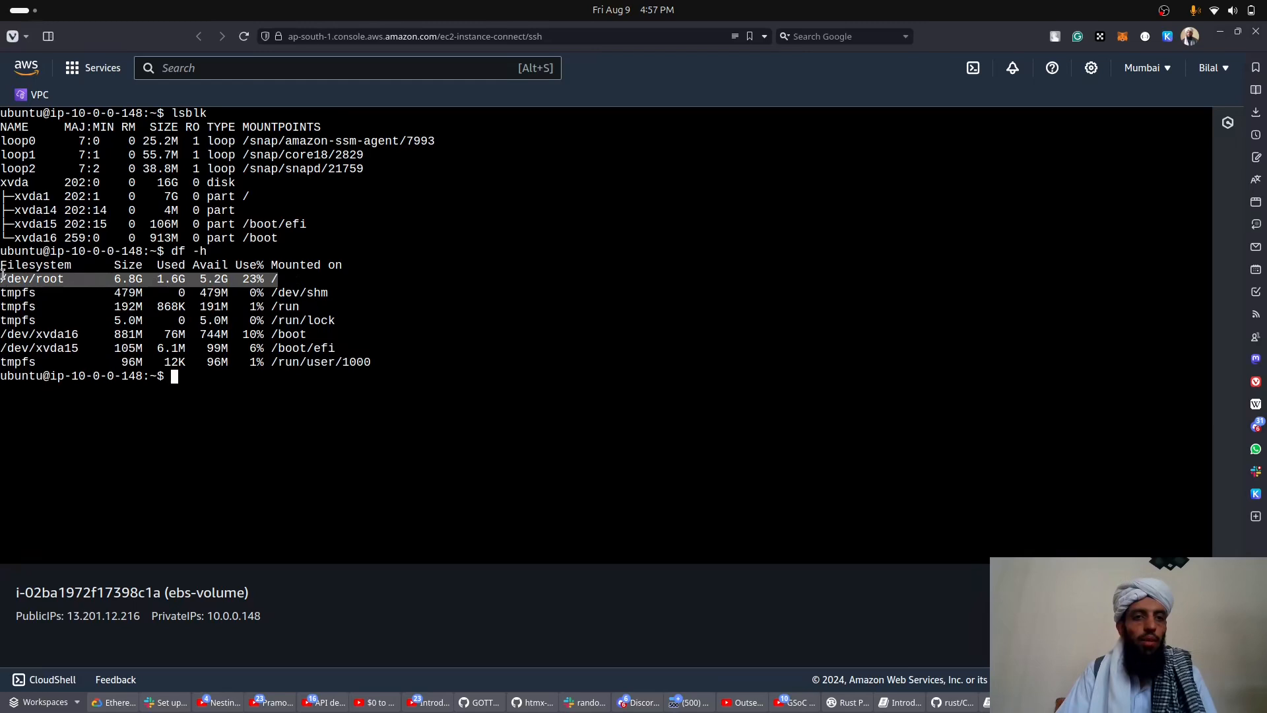
{"action": "left_click", "coordinate": [128, 278]}
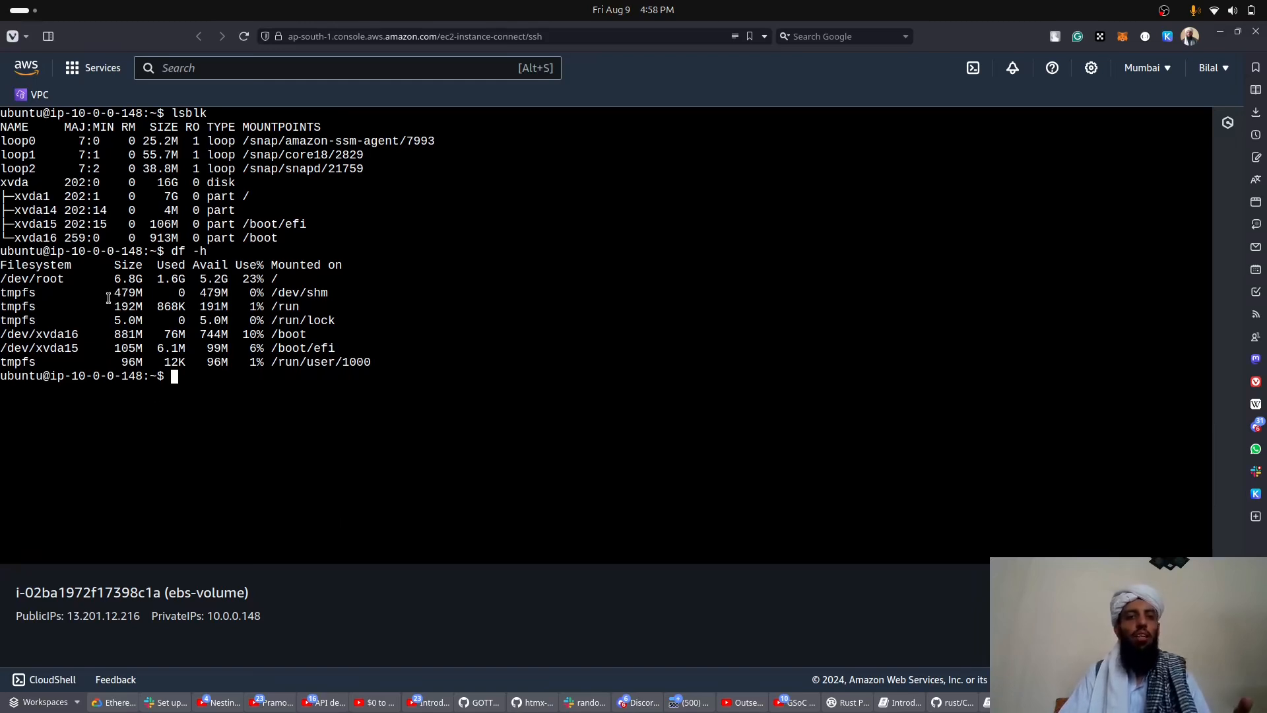
{"action": "left_click_drag", "start_coordinate": [114, 279], "coordinate": [137, 278]}
{"action": "left_click", "coordinate": [205, 286]}
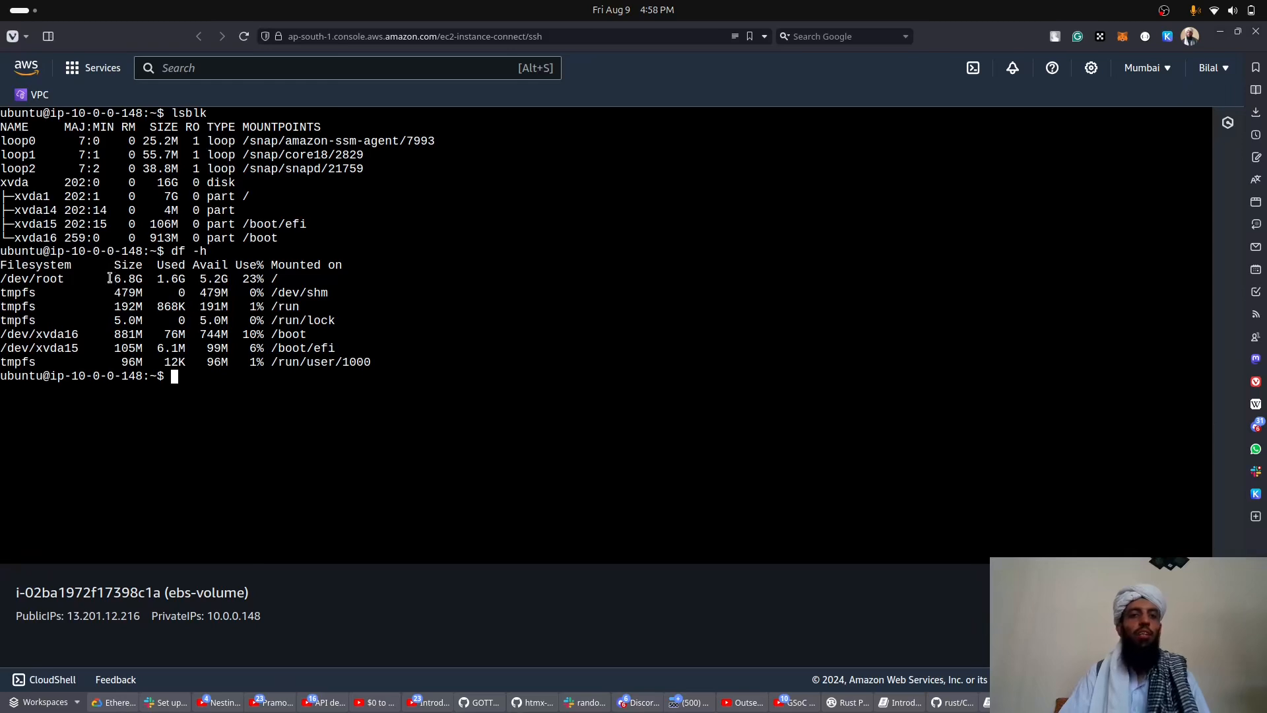
{"action": "left_click_drag", "start_coordinate": [114, 278], "coordinate": [140, 279]}
{"action": "left_click", "coordinate": [140, 278]}
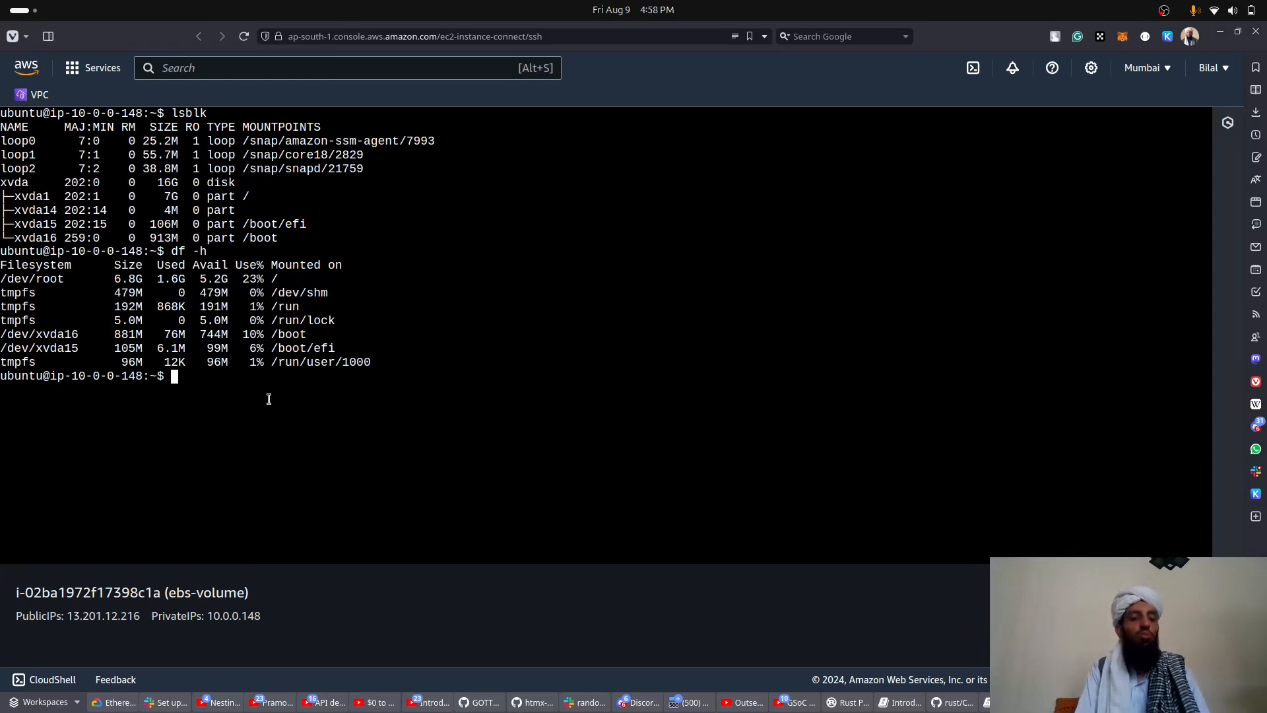
- Clear the terminal and switch to a root shell with sudo -i
{"action": "type", "text": "clear"}
{"action": "key", "text": "Return"}
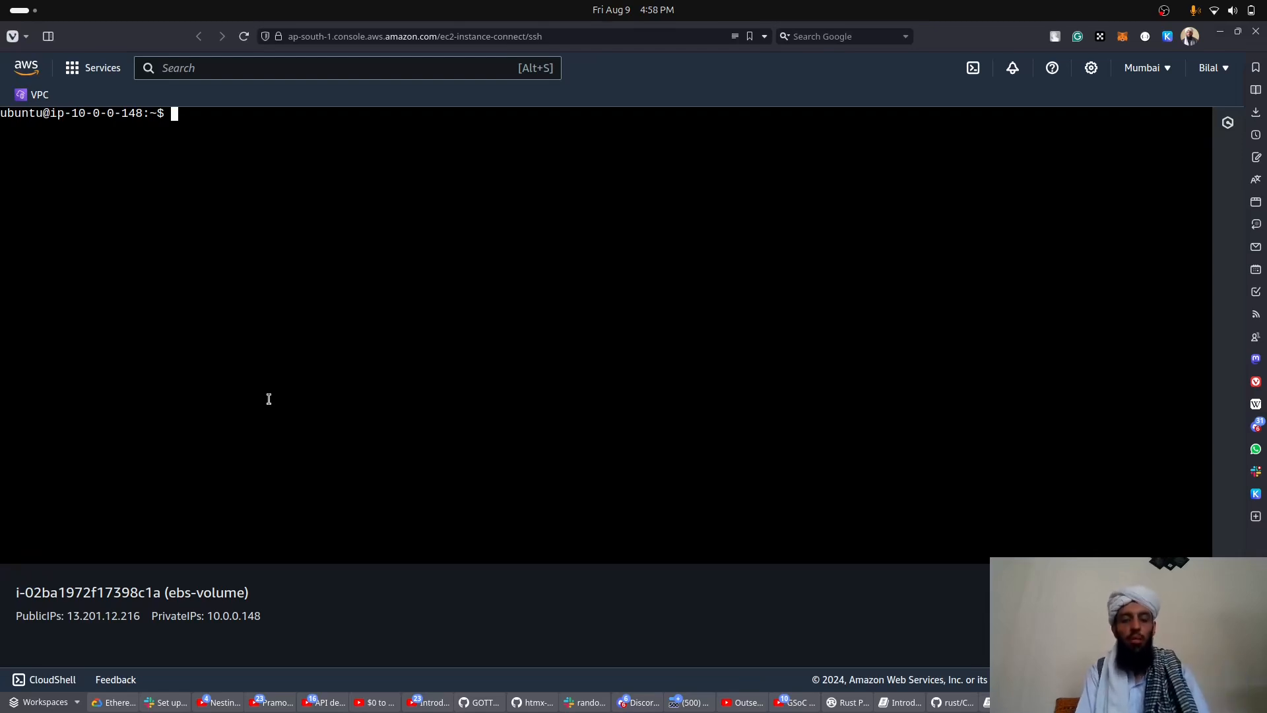
{"action": "type", "text": "sudo s"}
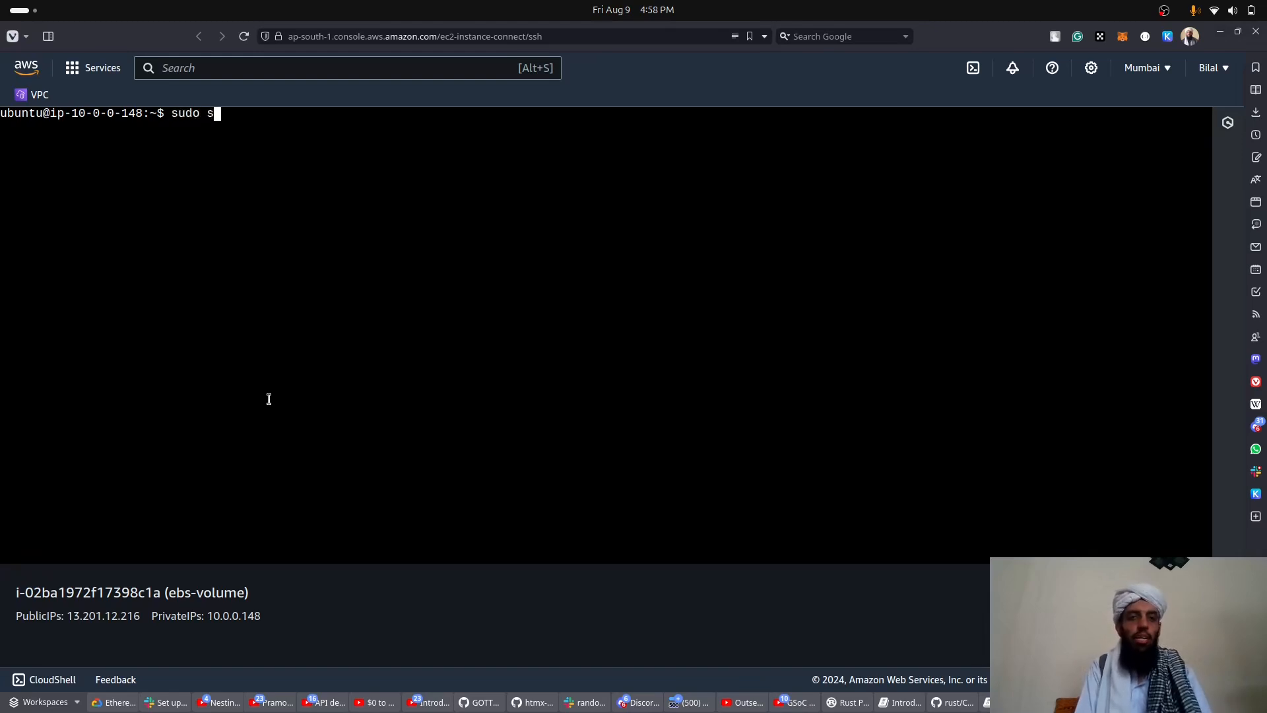
{"action": "key", "text": "BackSpace"}
{"action": "type", "text": "-i"}
{"action": "key", "text": "Return"}
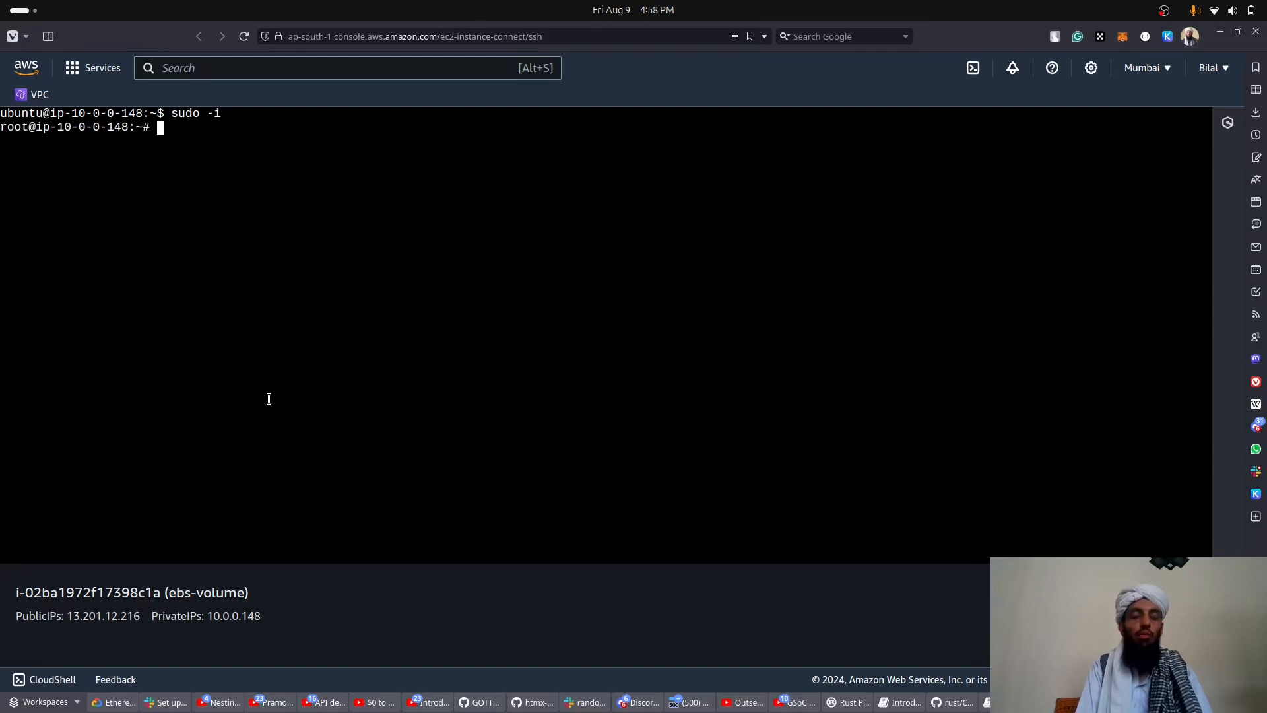
- Check the root shell's working directory with pwd and clear the terminal
{"action": "type", "text": "pwd"}
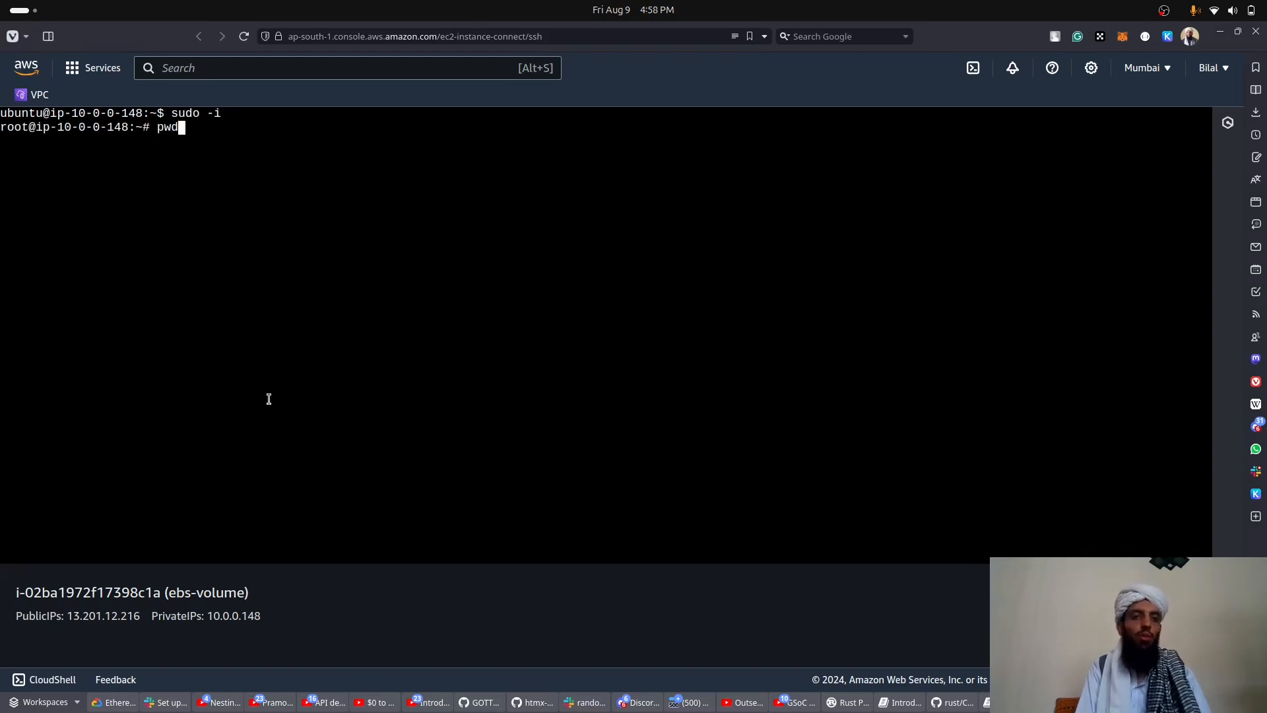
{"action": "key", "text": "Return"}
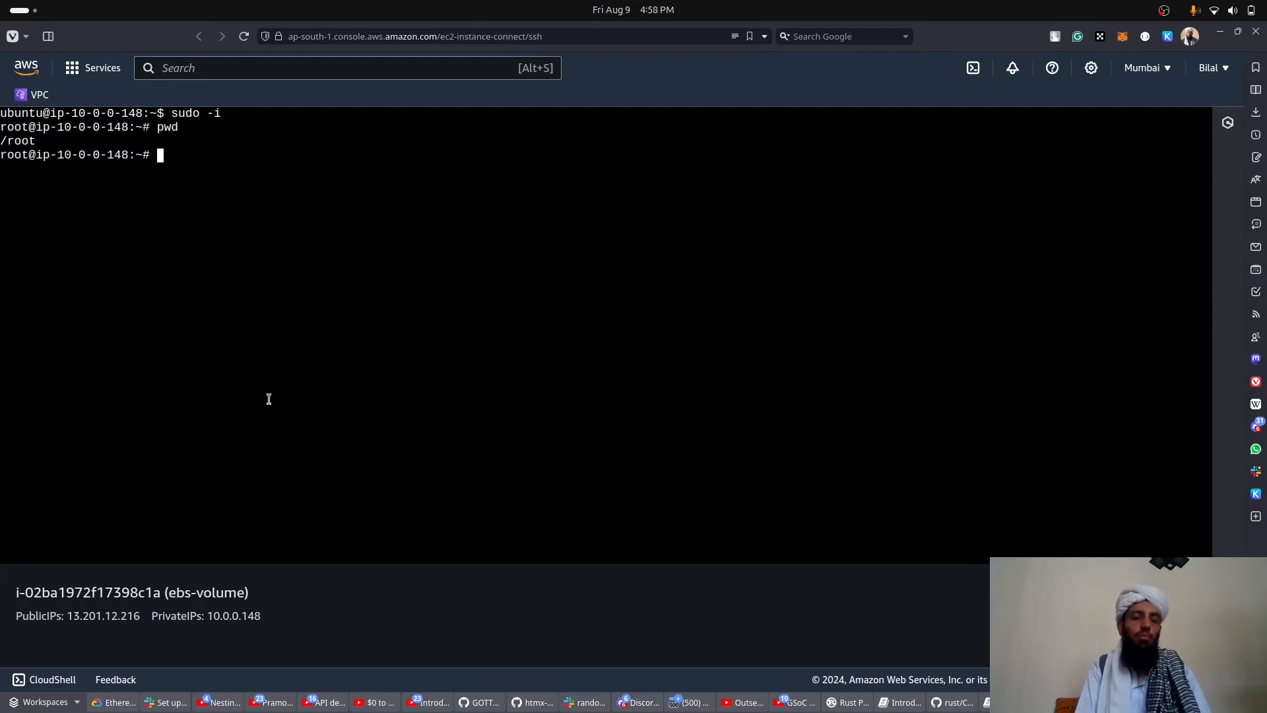
{"action": "type", "text": "clear"}
{"action": "key", "text": "Return"}
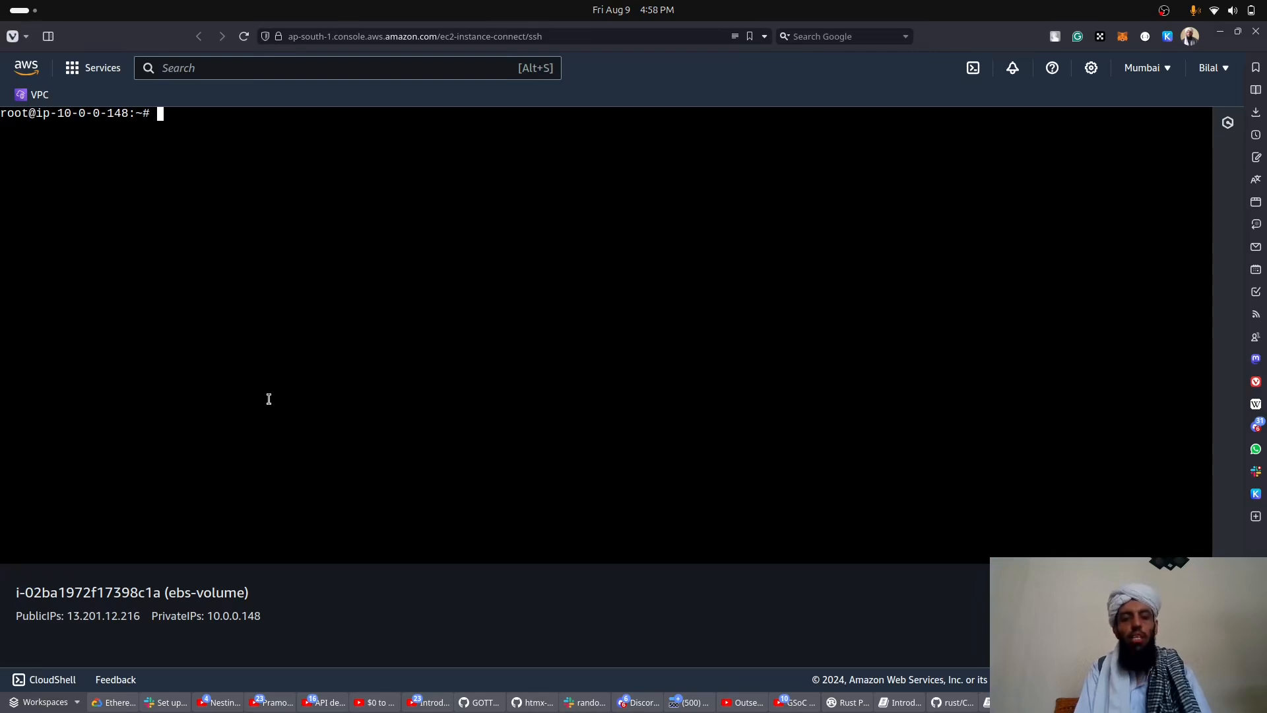
- Try to extend the root filesystem by running resize2fs /dev/xvda1 and read the command's output
{"action": "type", "text": "resiz"}
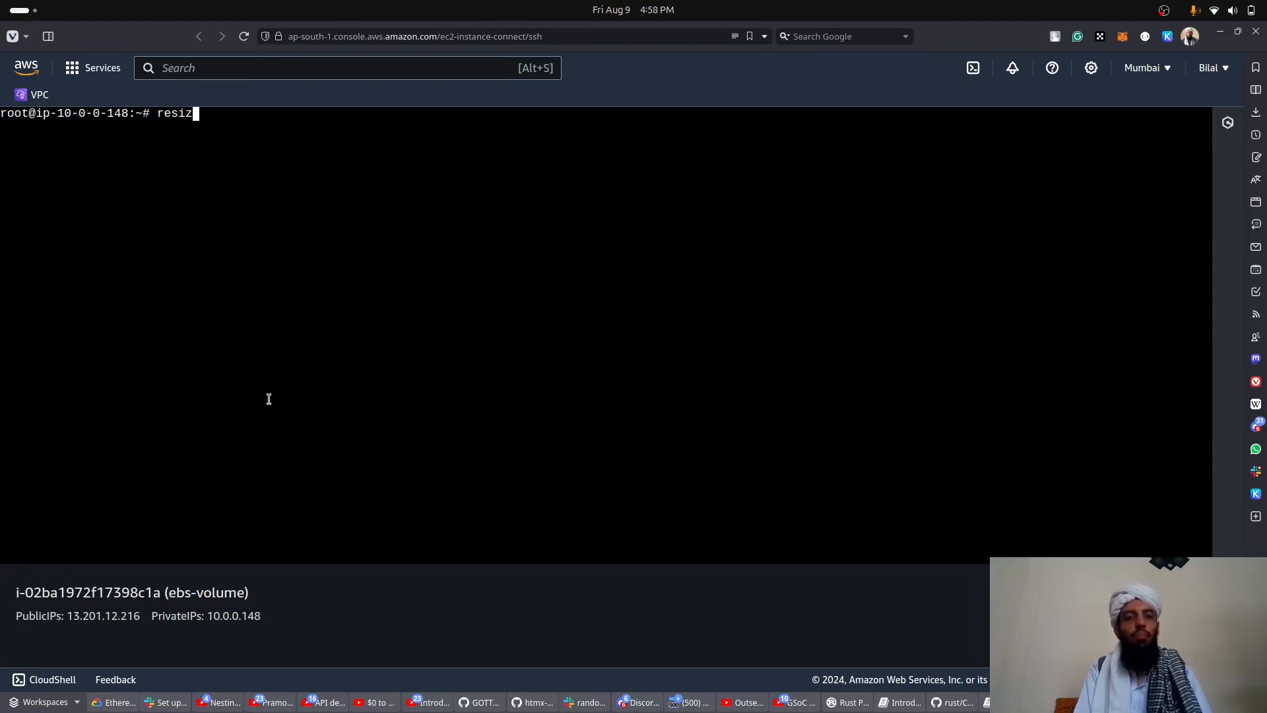
{"action": "type", "text": "e2fs "}
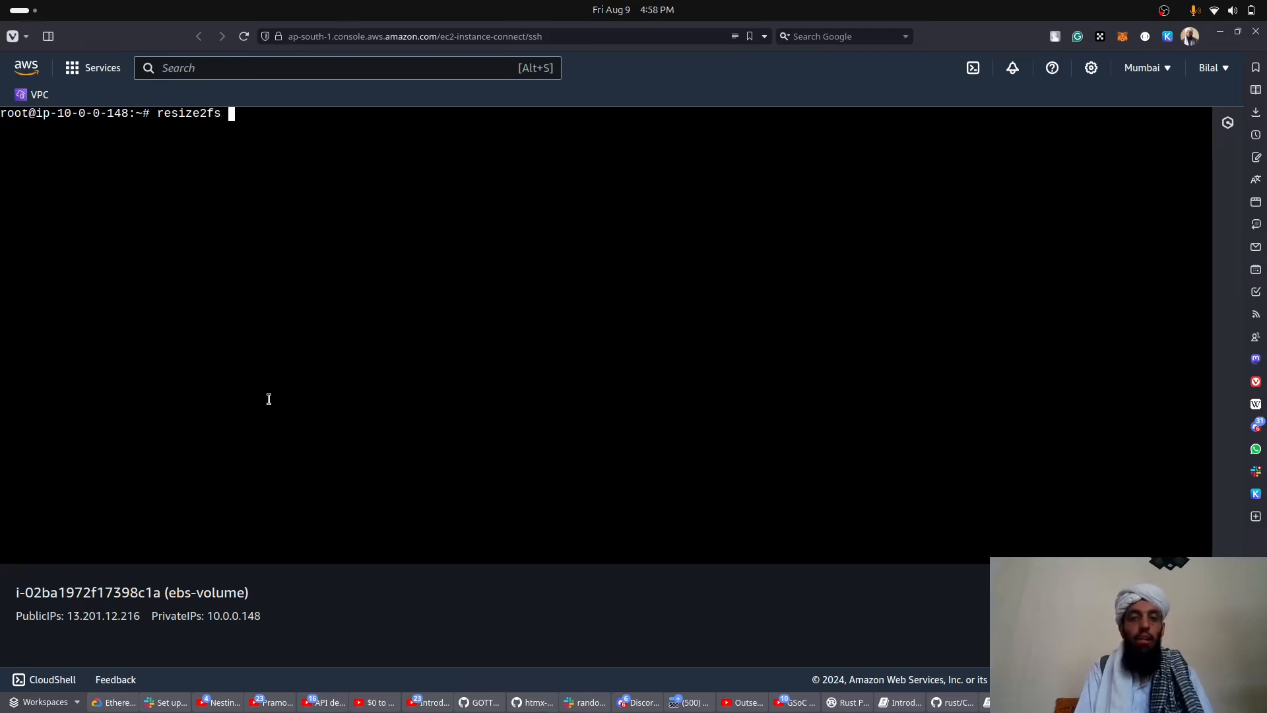
{"action": "type", "text": "/dev/"}
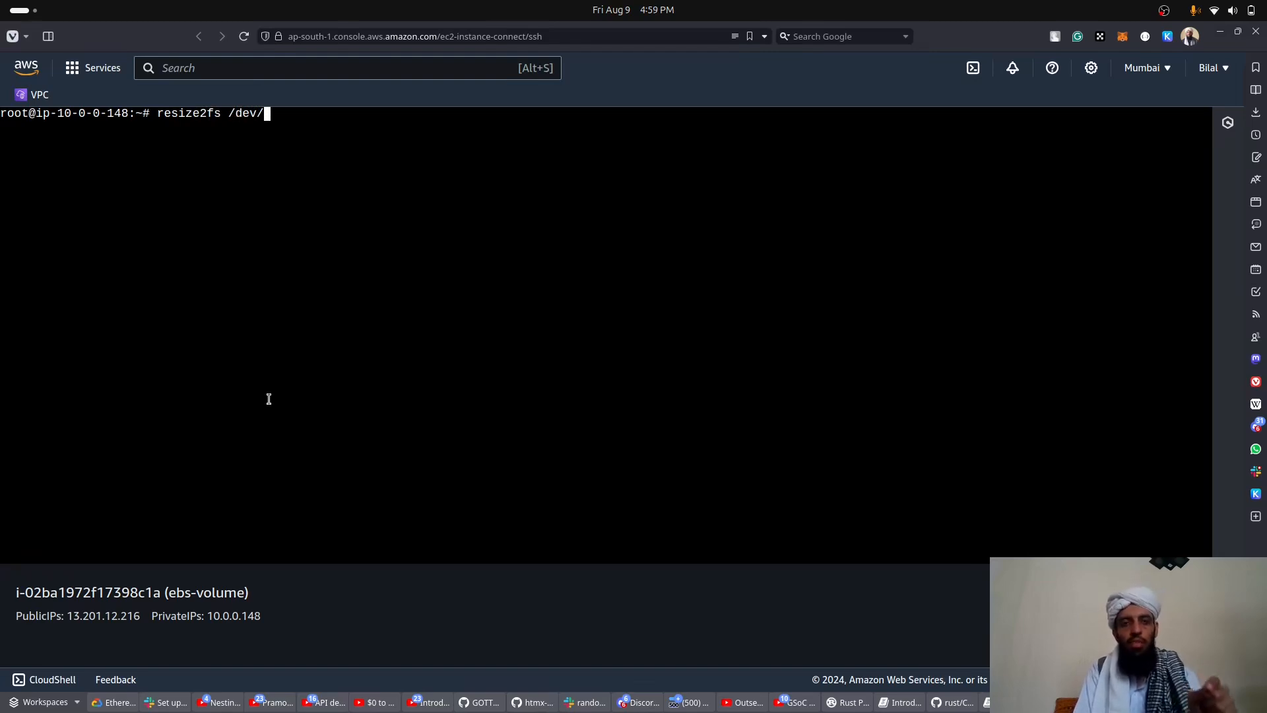
{"action": "type", "text": "xvda1"}
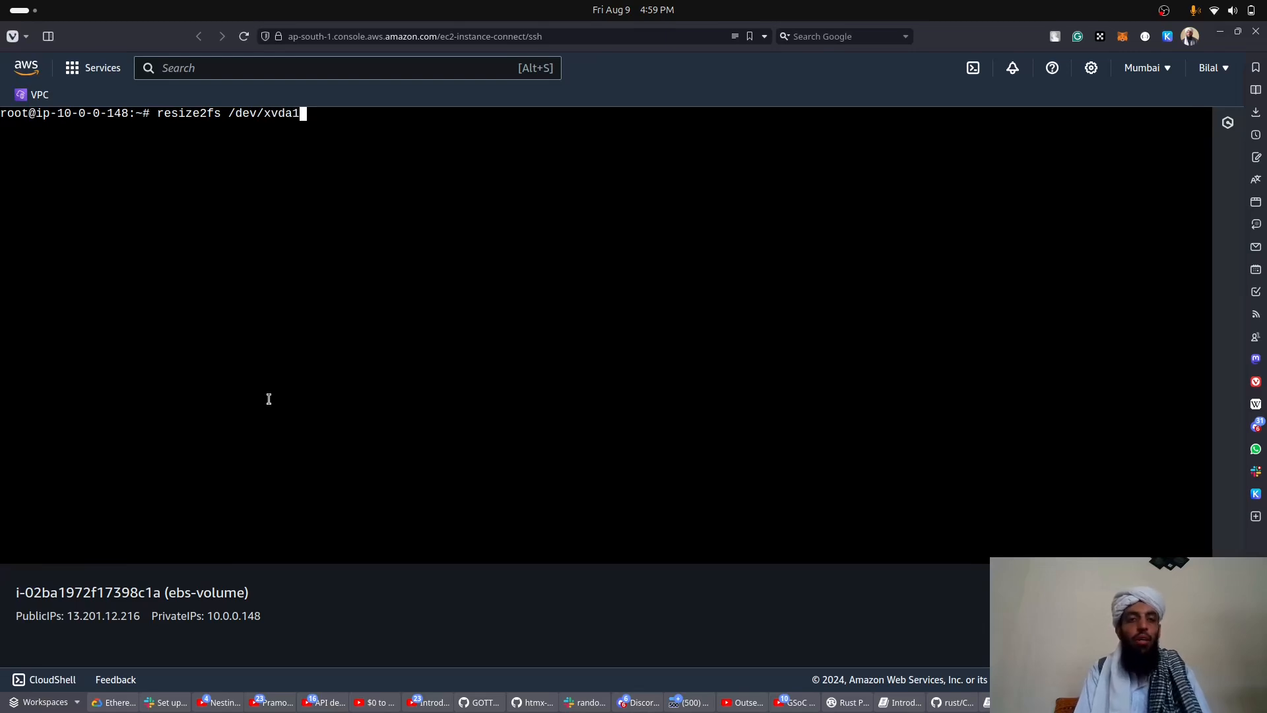
{"action": "key", "text": "Return"}
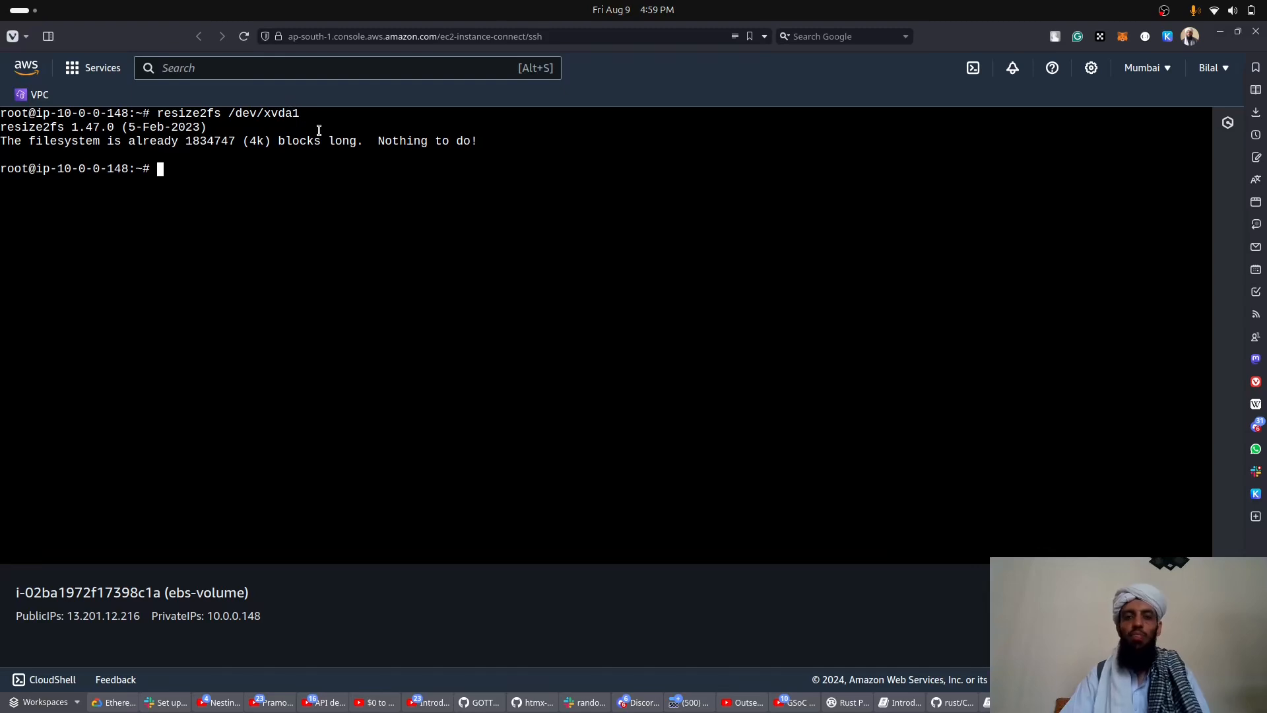
{"action": "left_click_drag", "start_coordinate": [482, 143], "coordinate": [2, 141]}
{"action": "left_click", "coordinate": [187, 165]}
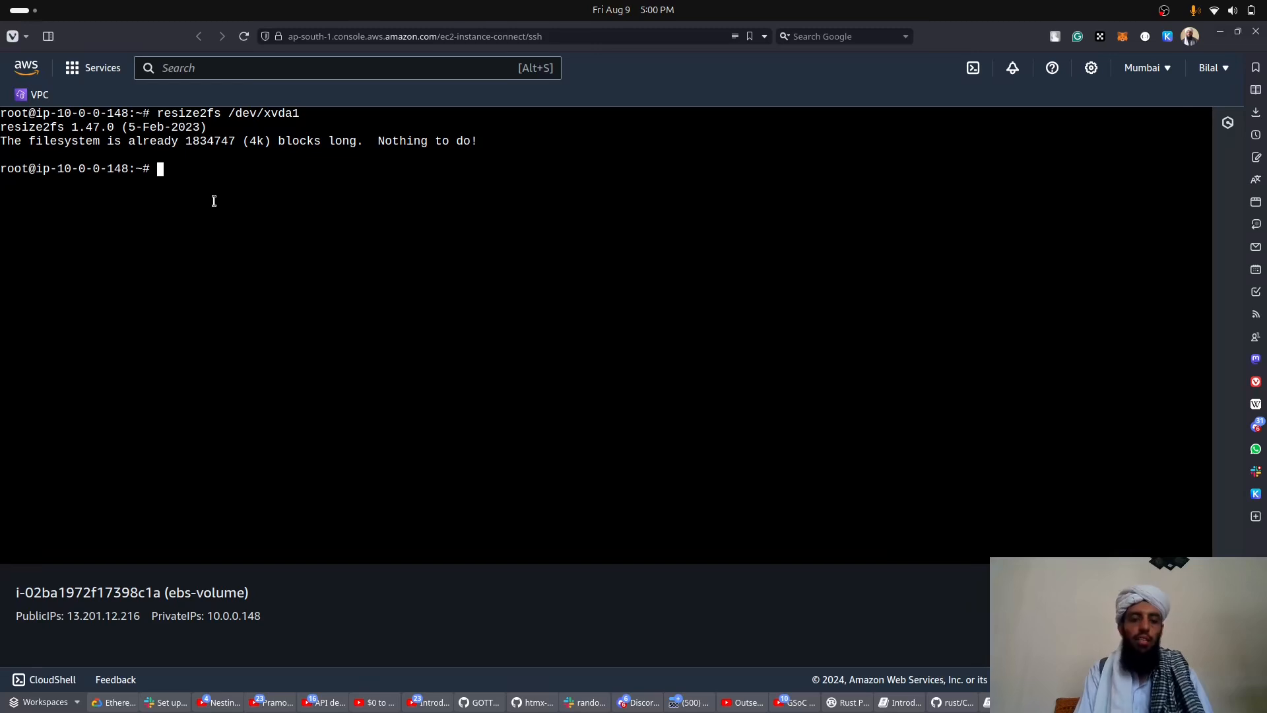
- Run file -s /dev/xvda1 and examine the filesystem type reported for the root partition
{"action": "type", "text": "file "}
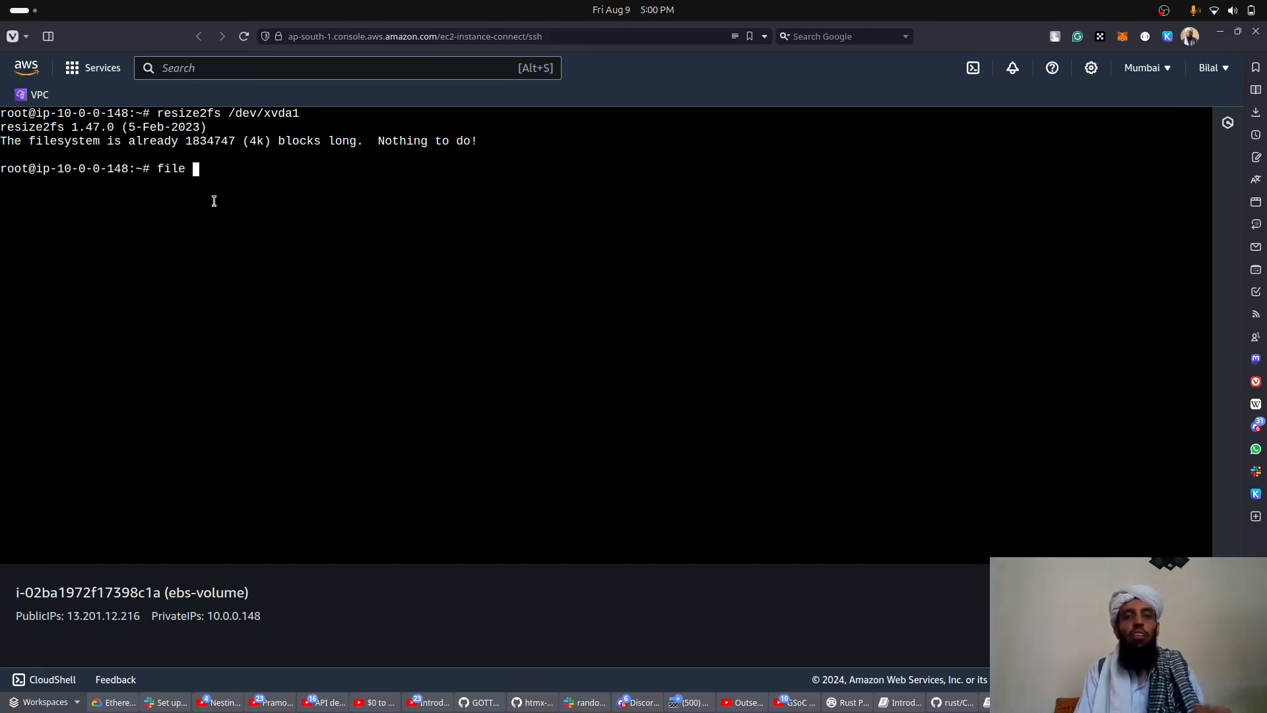
{"action": "type", "text": "-s "}
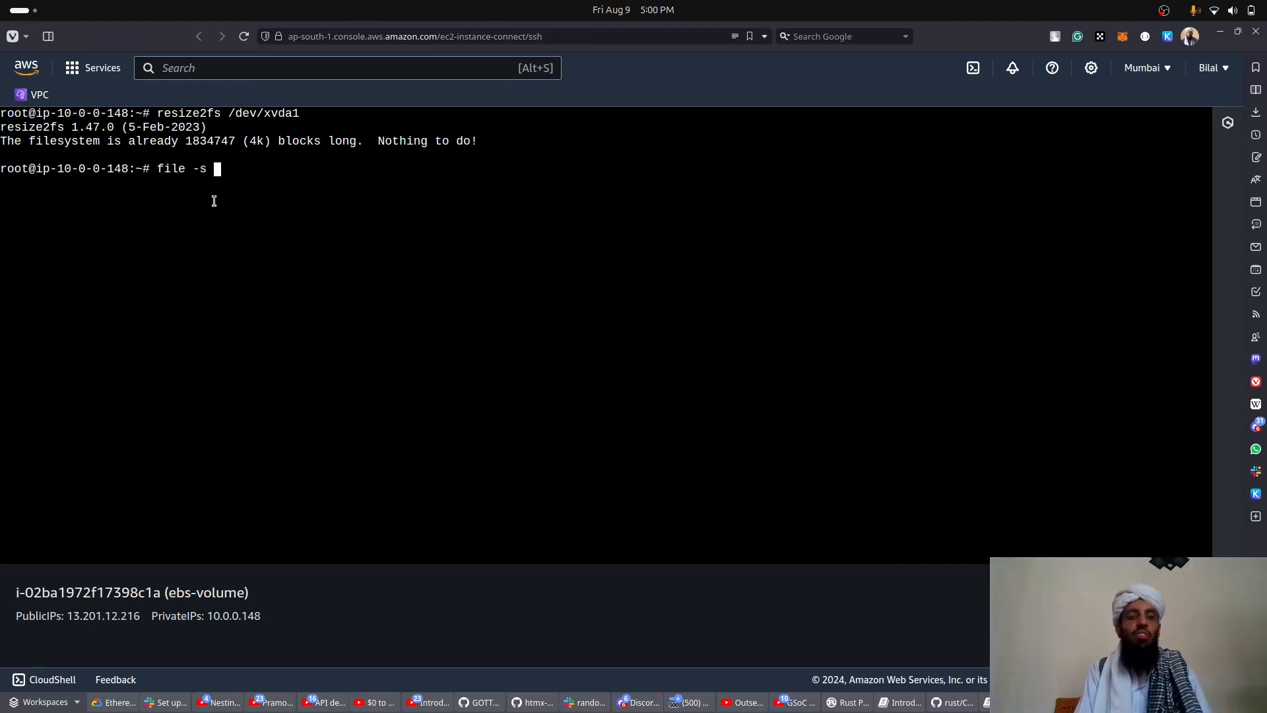
{"action": "type", "text": "/de"}
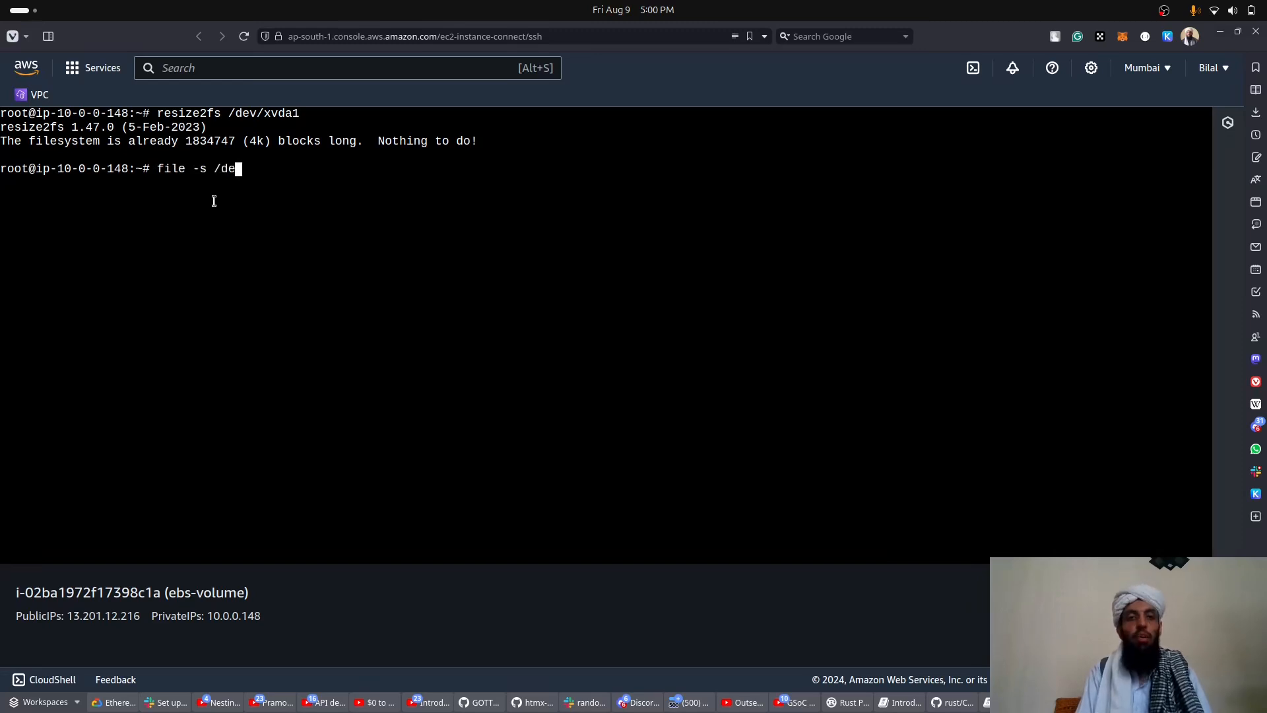
{"action": "type", "text": "v/xvda1"}
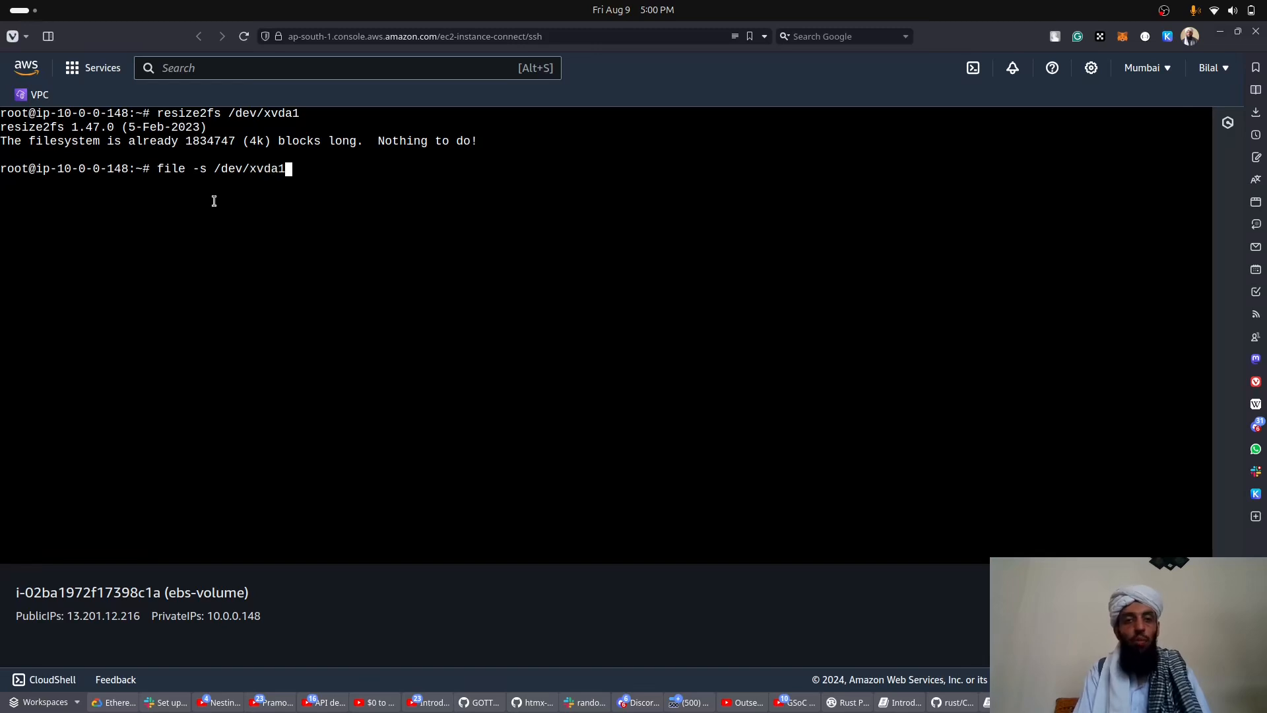
{"action": "key", "text": "Return"}
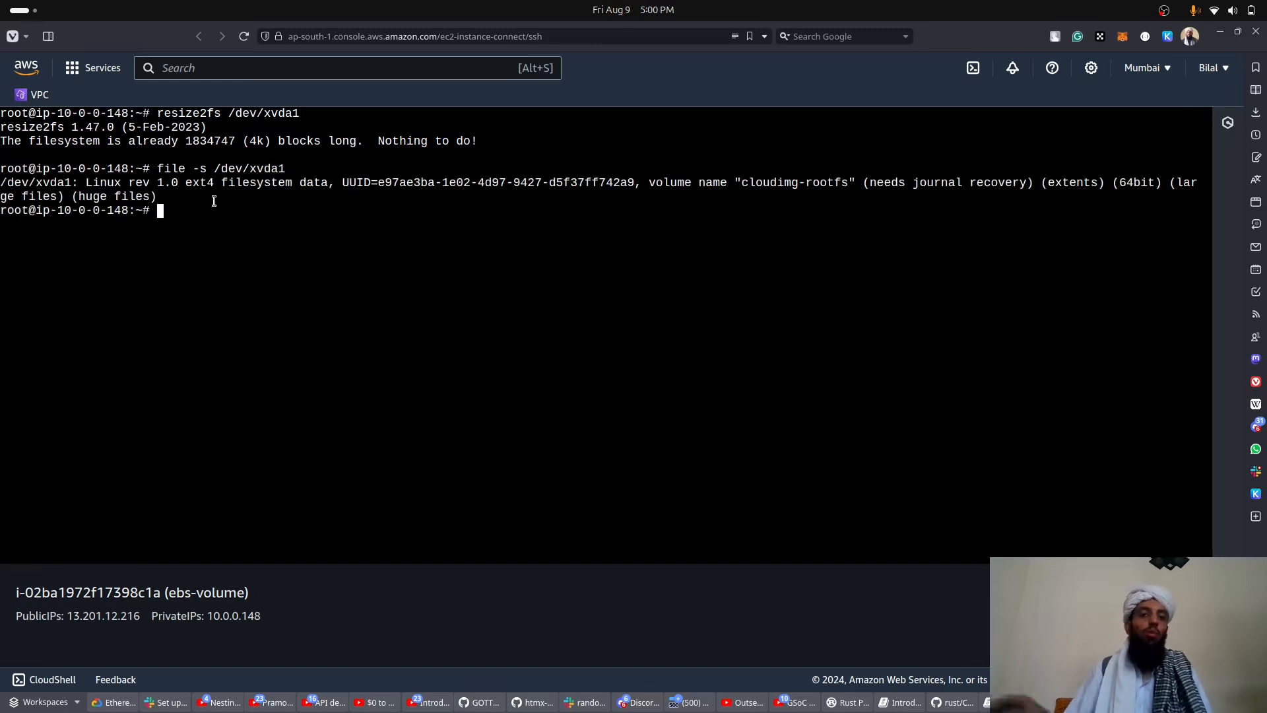
{"action": "left_click_drag", "start_coordinate": [187, 186], "coordinate": [248, 185]}
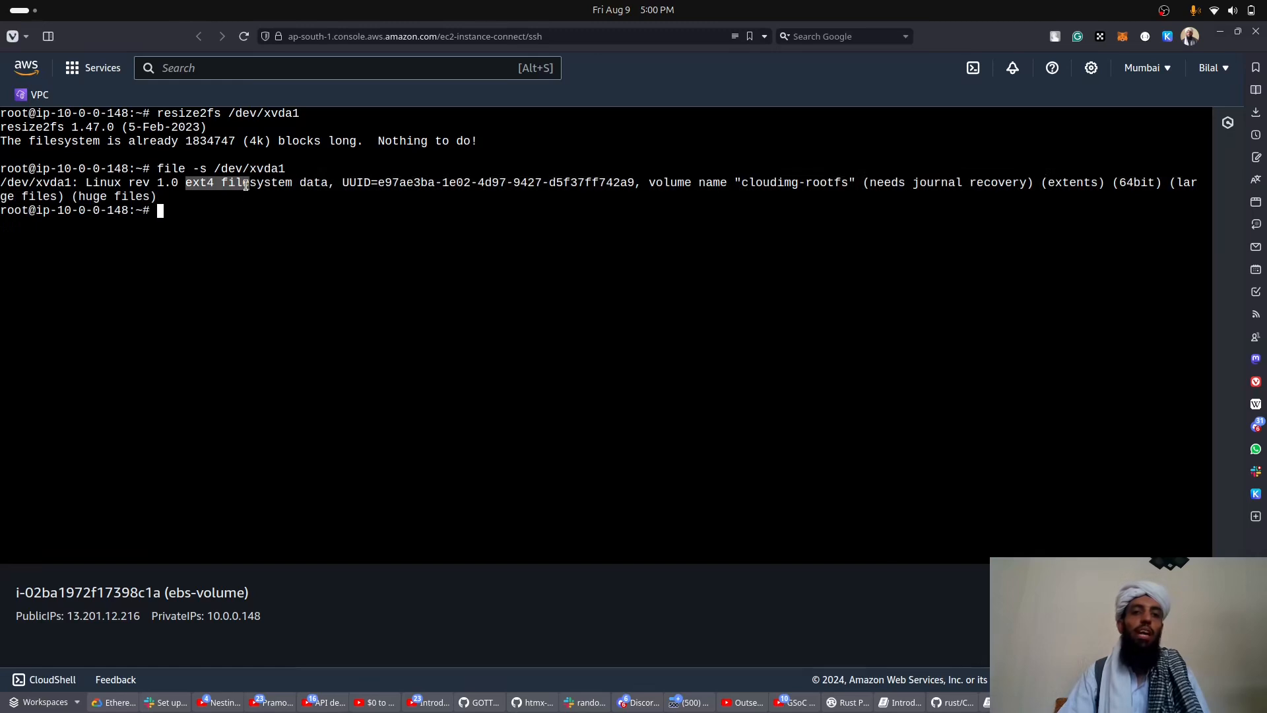
{"action": "left_click", "coordinate": [206, 193]}
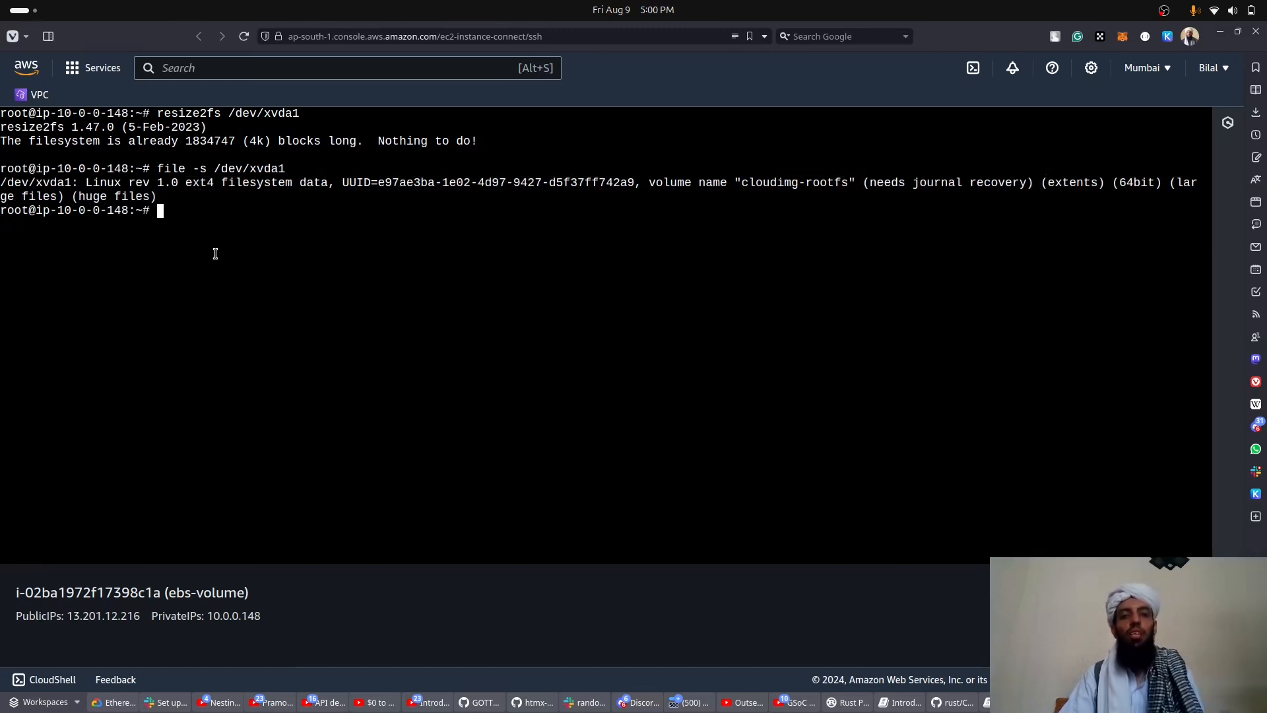
{"action": "left_click_drag", "start_coordinate": [186, 183], "coordinate": [241, 184]}
{"action": "left_click", "coordinate": [199, 183]}
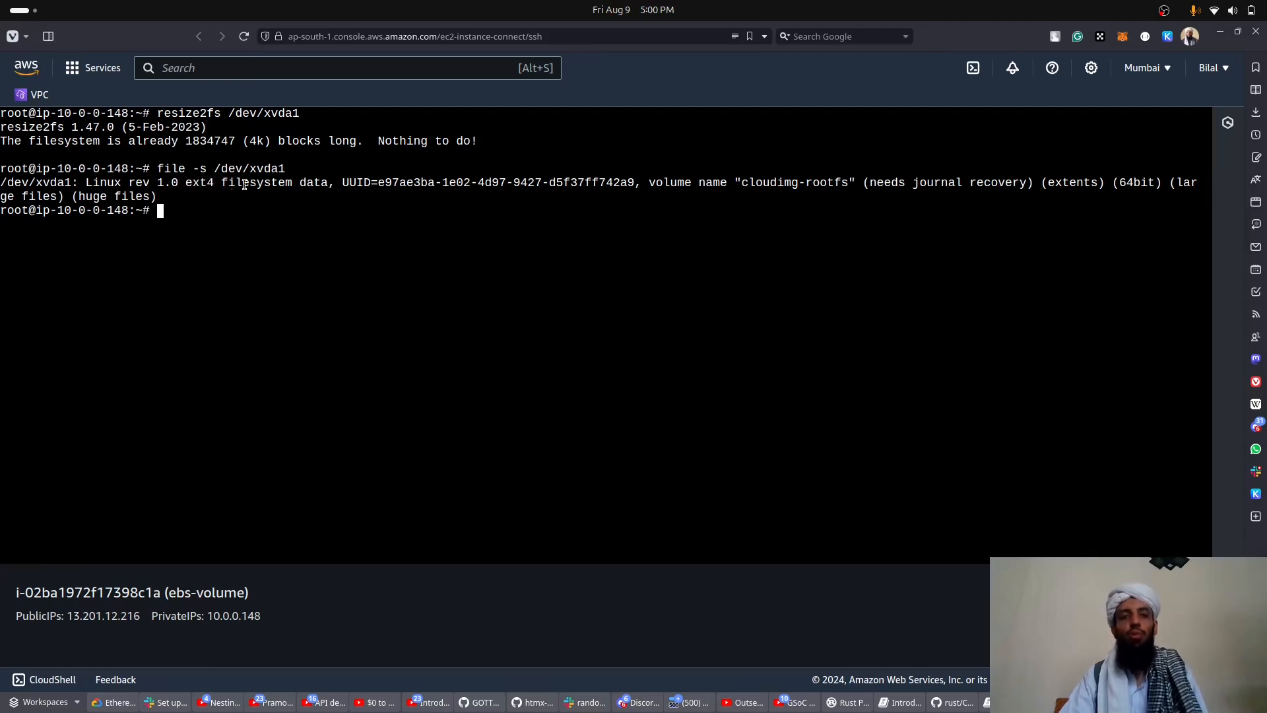
{"action": "type", "text": "xf"}
{"action": "key", "text": "BackSpace"}
{"action": "key", "text": "BackSpace"}
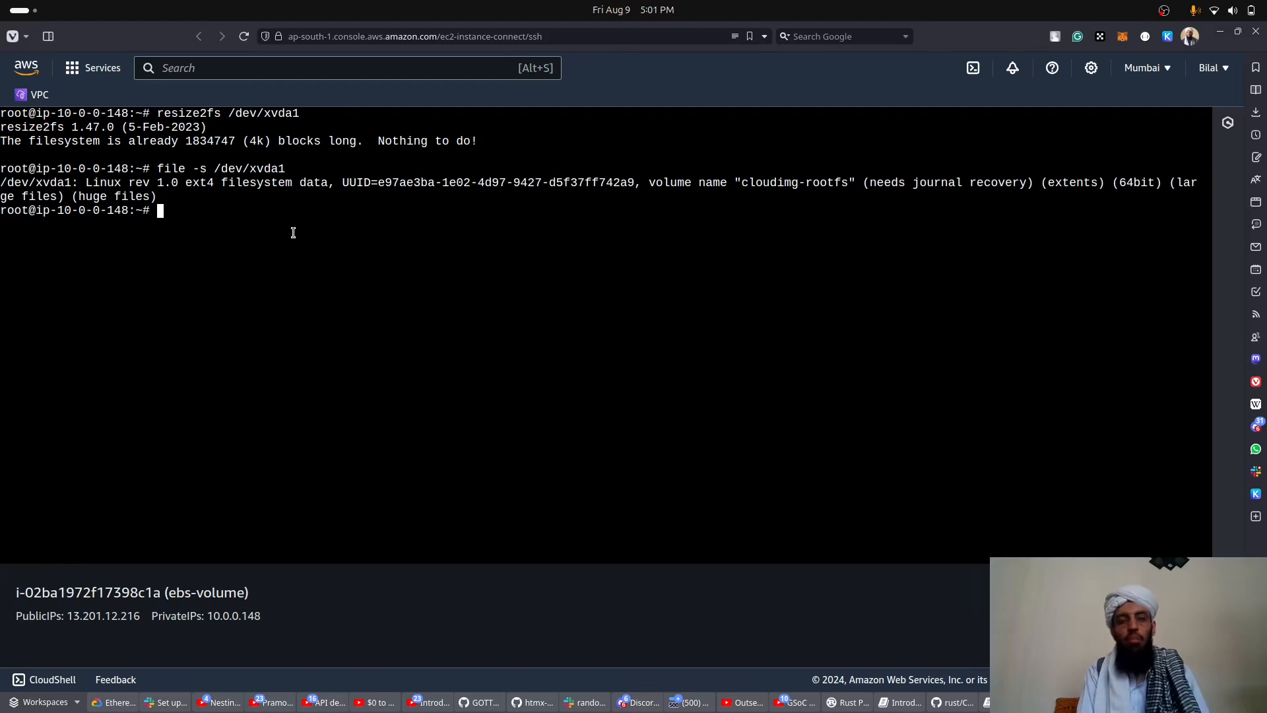
- Enter the command growpart /dev/xvda1 at the root prompt without running it
{"action": "type", "text": "grow"}
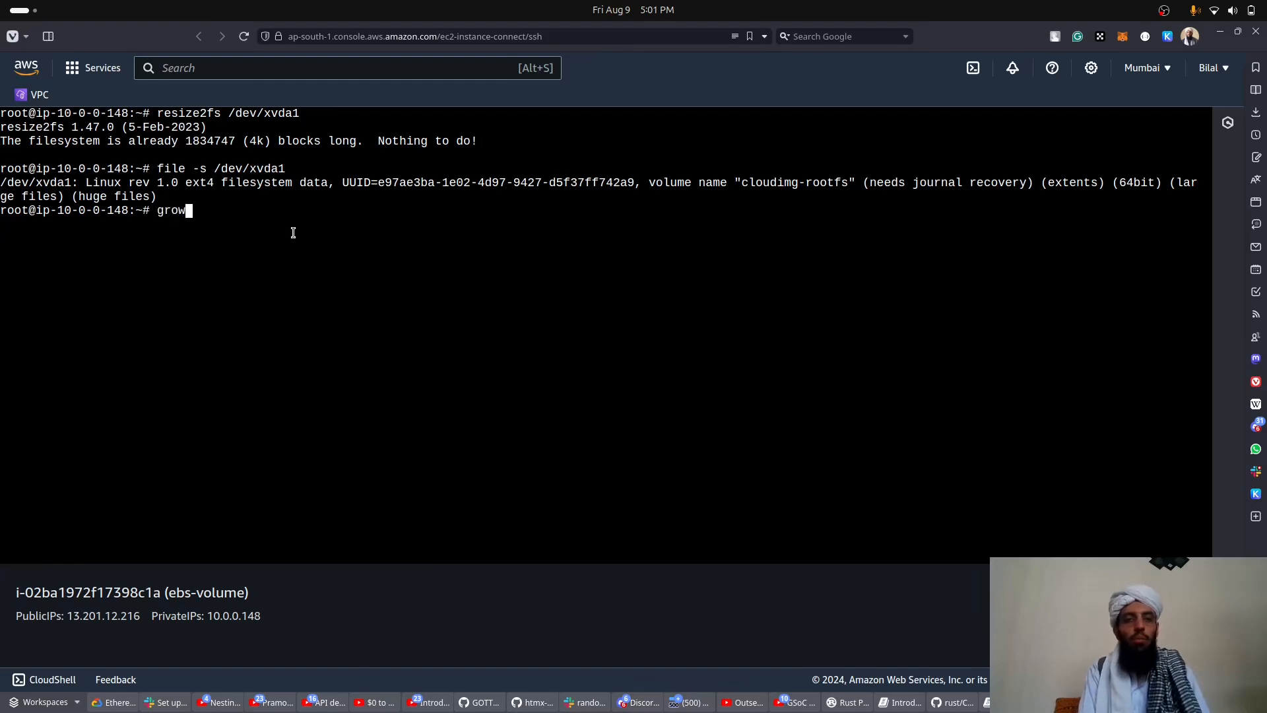
{"action": "type", "text": "parth"}
{"action": "key", "text": "BackSpace"}
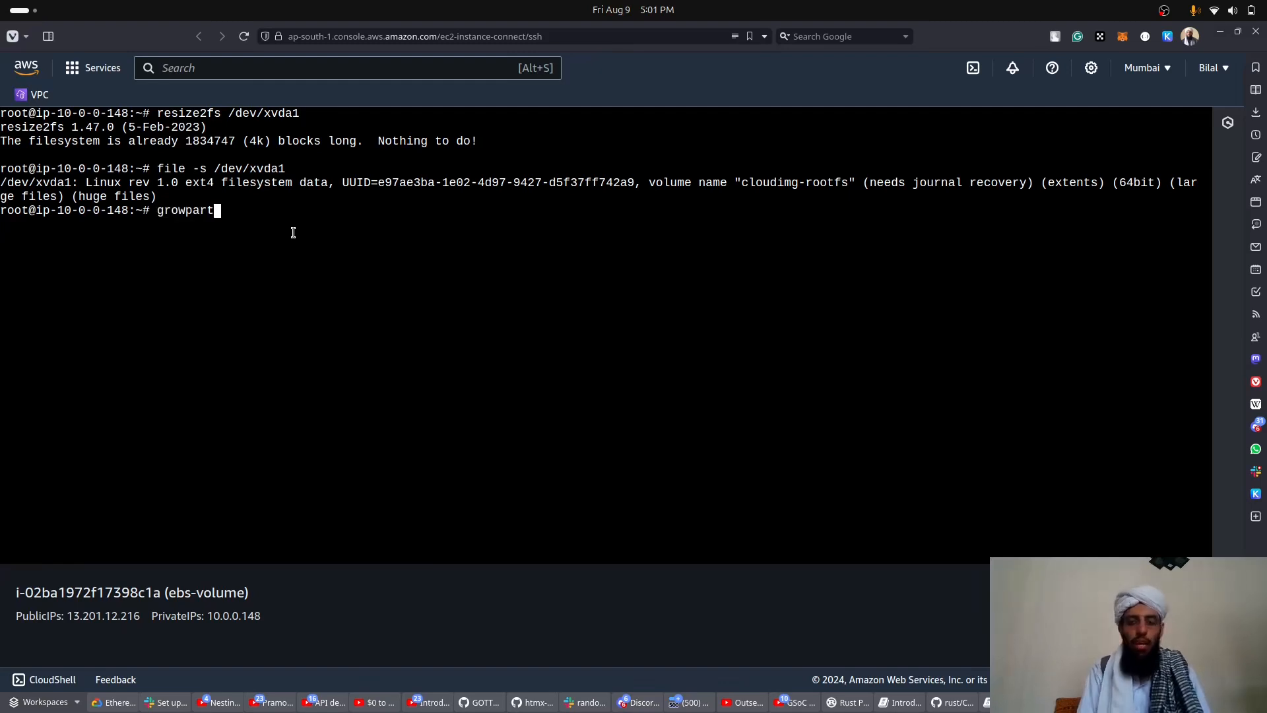
{"action": "type", "text": "/dev"}
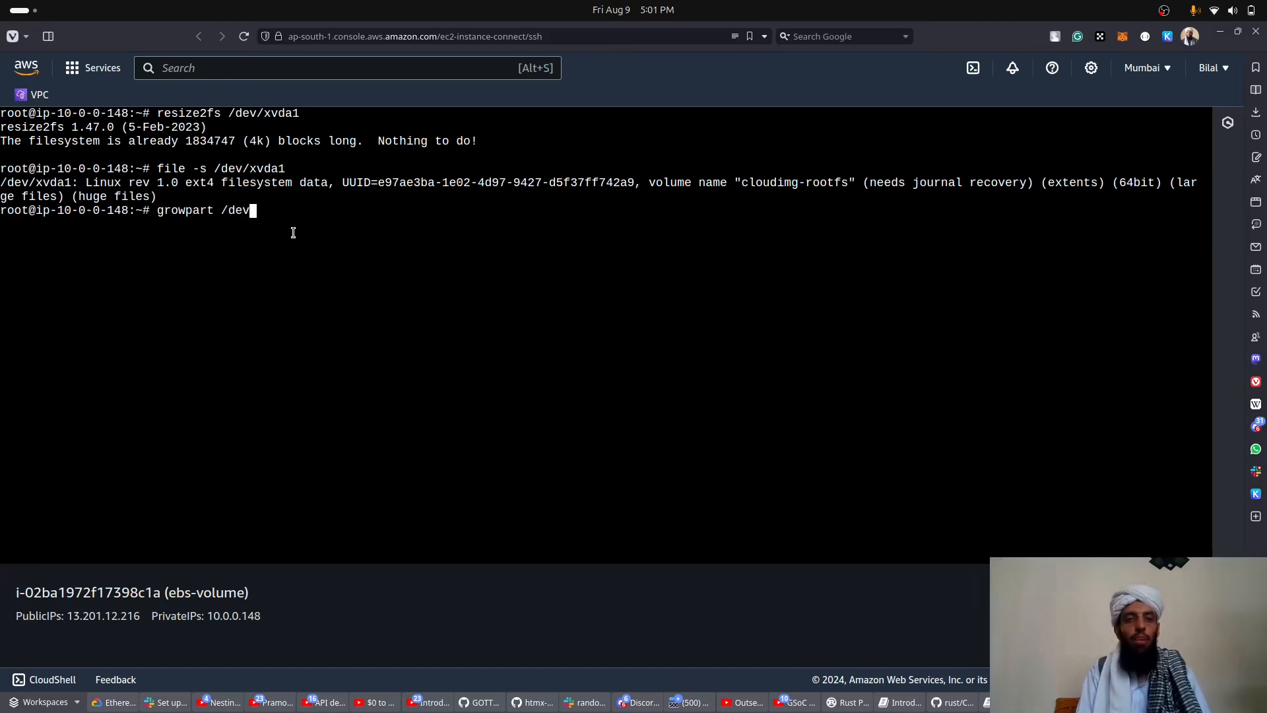
{"action": "type", "text": "/x"}
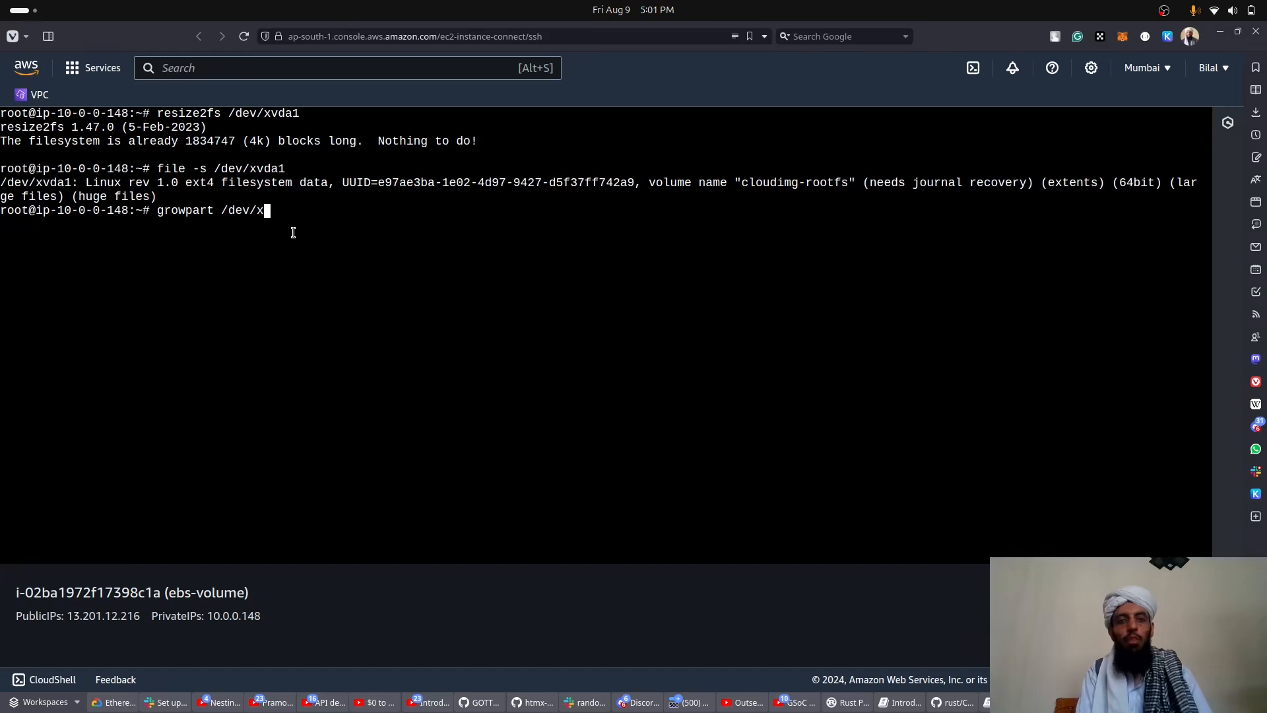
{"action": "type", "text": "vda1"}
{"action": "key", "text": "Left"}
{"action": "key", "text": "Left"}
{"action": "key", "text": "Left"}
{"action": "key", "text": "Left"}
{"action": "key", "text": "Left"}
{"action": "key", "text": "Left"}
{"action": "key", "text": "Left"}
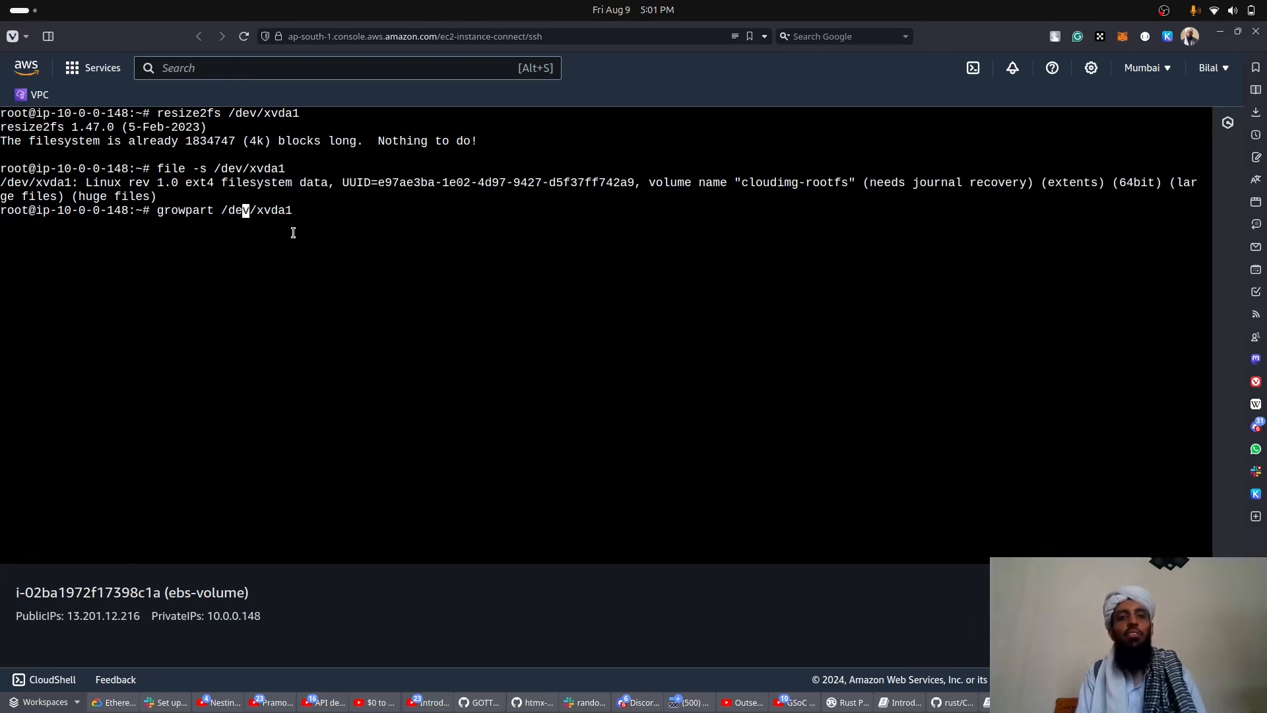
{"action": "key", "text": "Left"}
{"action": "key", "text": "Left"}
{"action": "key", "text": "Left"}
{"action": "key", "text": "Left"}
{"action": "key", "text": "BackSpace"}
{"action": "key", "text": "BackSpace"}
{"action": "key", "text": "BackSpace"}
{"action": "key", "text": "BackSpace"}
{"action": "key", "text": "BackSpace"}
{"action": "key", "text": "BackSpace"}
{"action": "key", "text": "BackSpace"}
{"action": "key", "text": "BackSpace"}
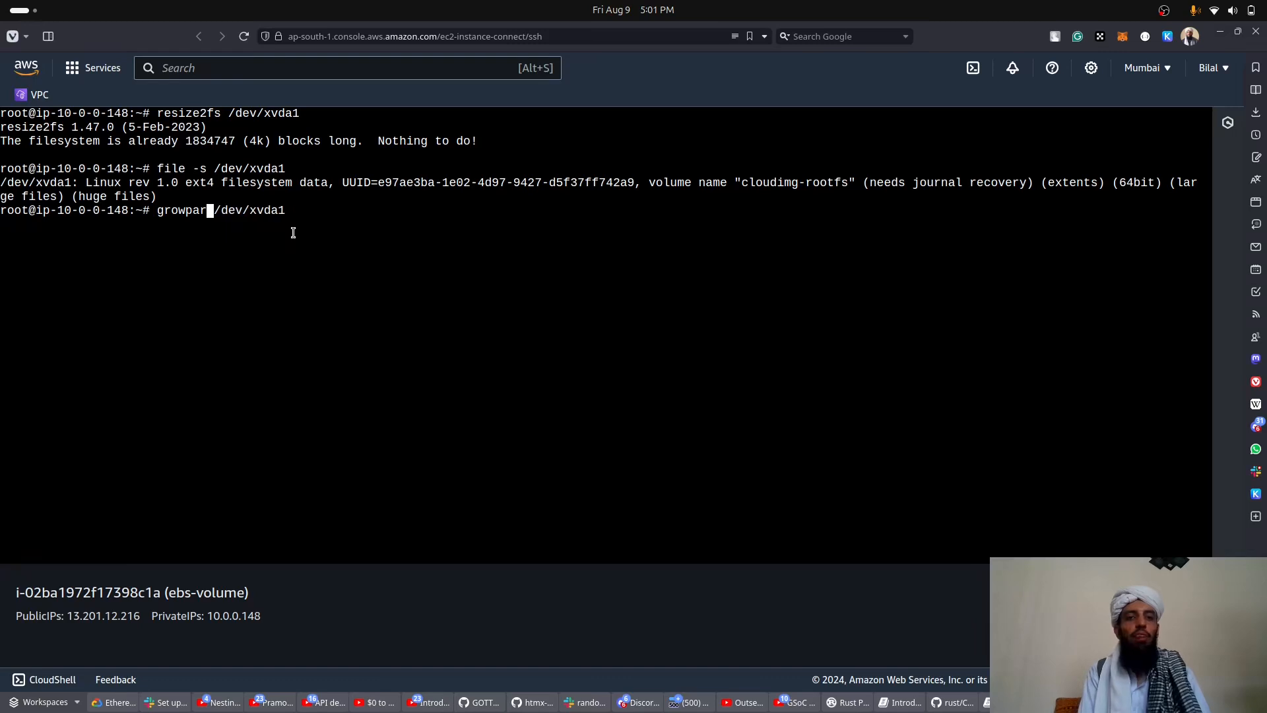
{"action": "type", "text": "xfs g"}
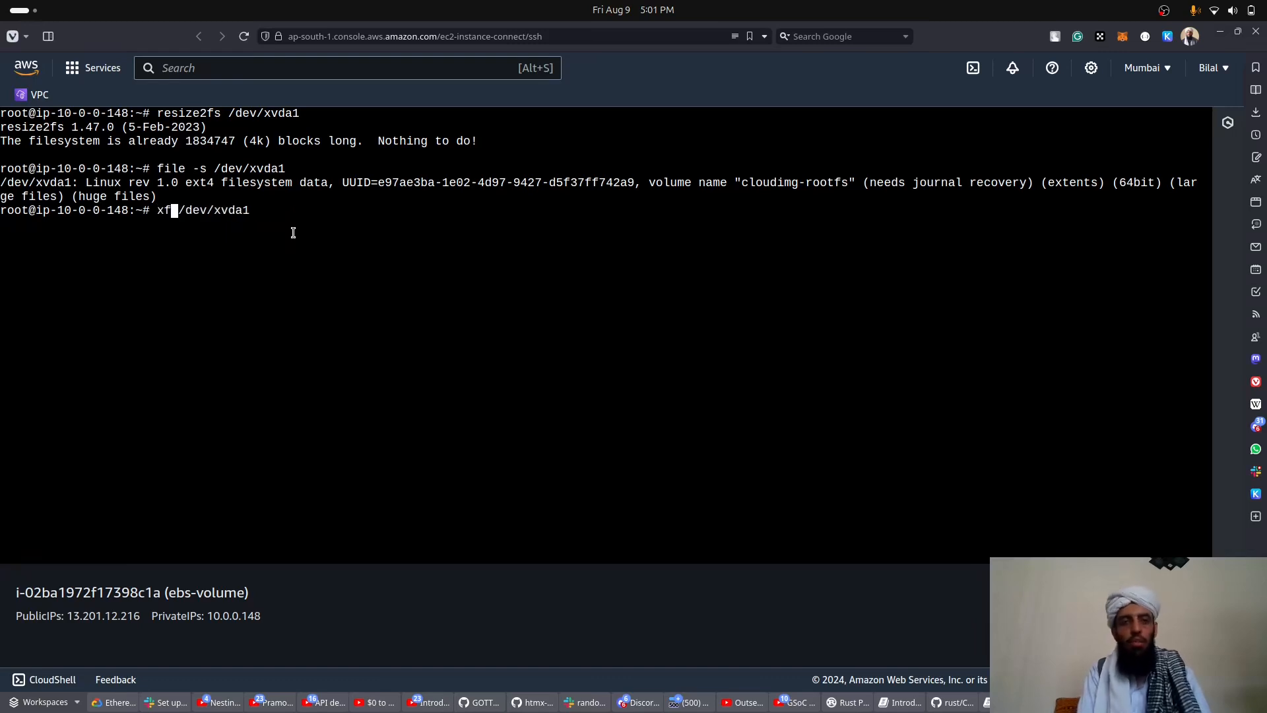
{"action": "type", "text": "rowfs"}
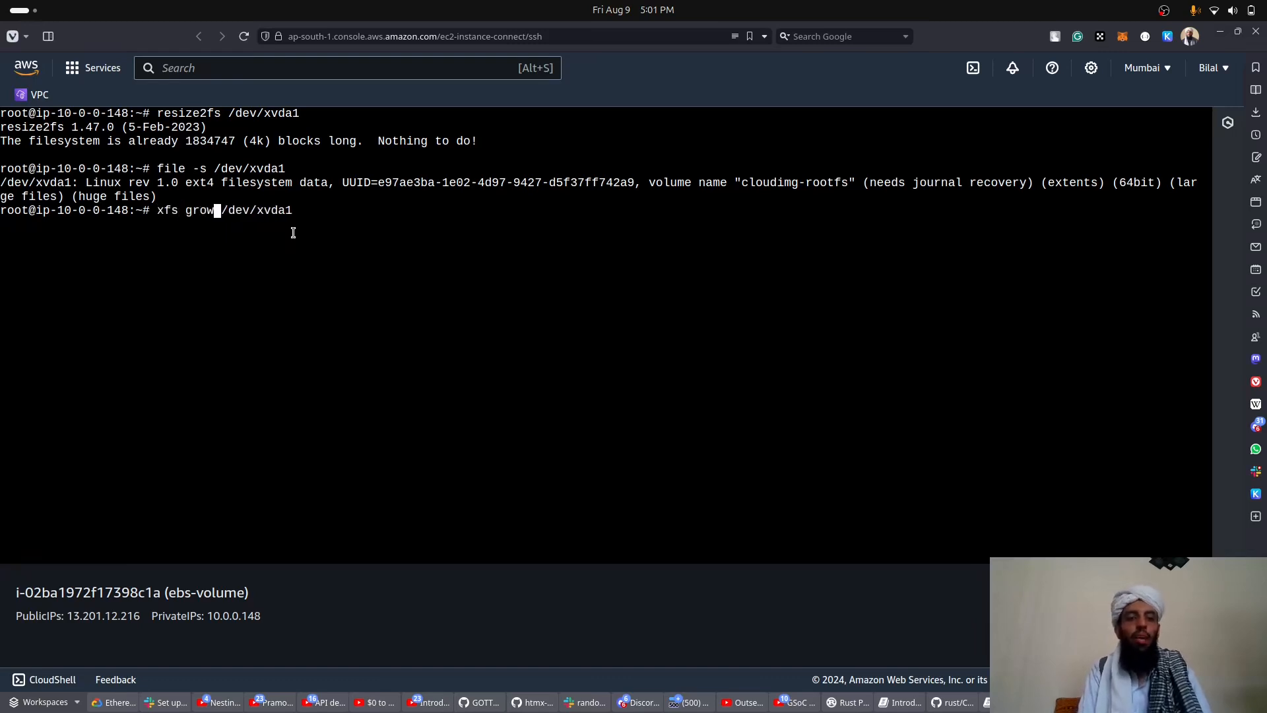
{"action": "key", "text": "BackSpace"}
{"action": "key", "text": "BackSpace"}
{"action": "key", "text": "BackSpace"}
{"action": "key", "text": "BackSpace"}
{"action": "key", "text": "BackSpace"}
{"action": "key", "text": "BackSpace"}
{"action": "key", "text": "BackSpace"}
{"action": "key", "text": "BackSpace"}
{"action": "key", "text": "BackSpace"}
{"action": "key", "text": "BackSpace"}
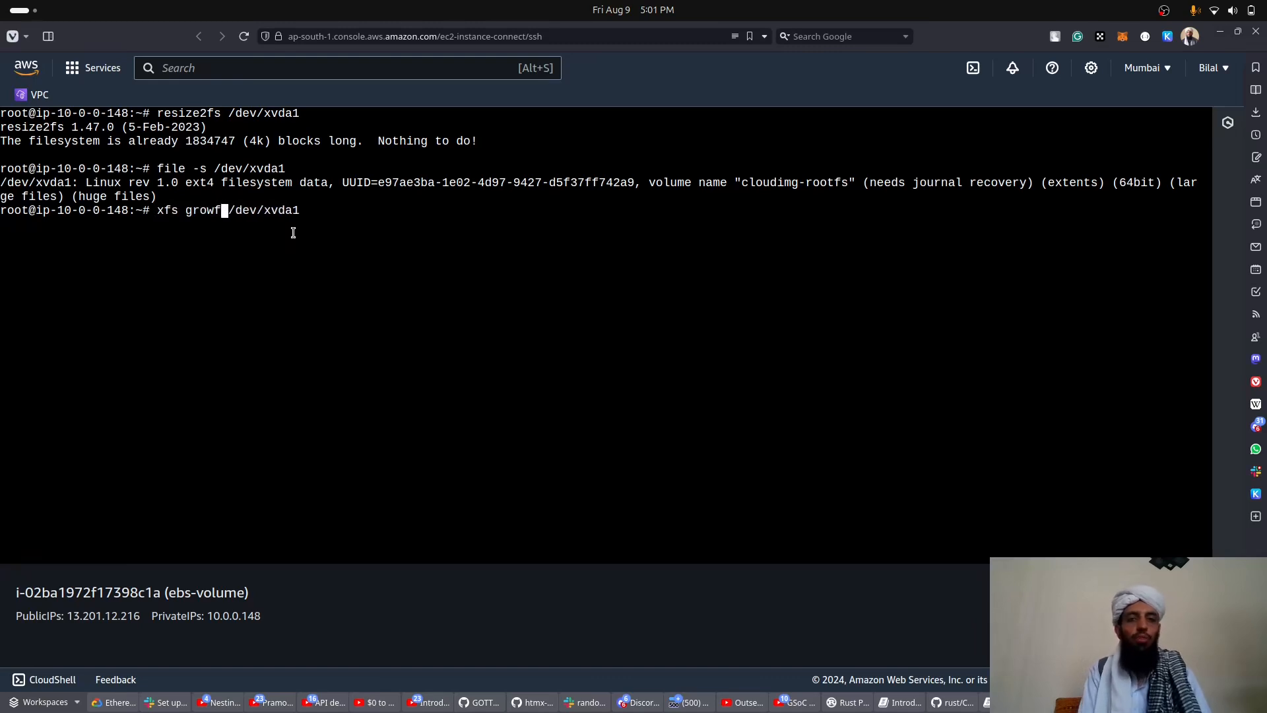
{"action": "type", "text": "growpart"}
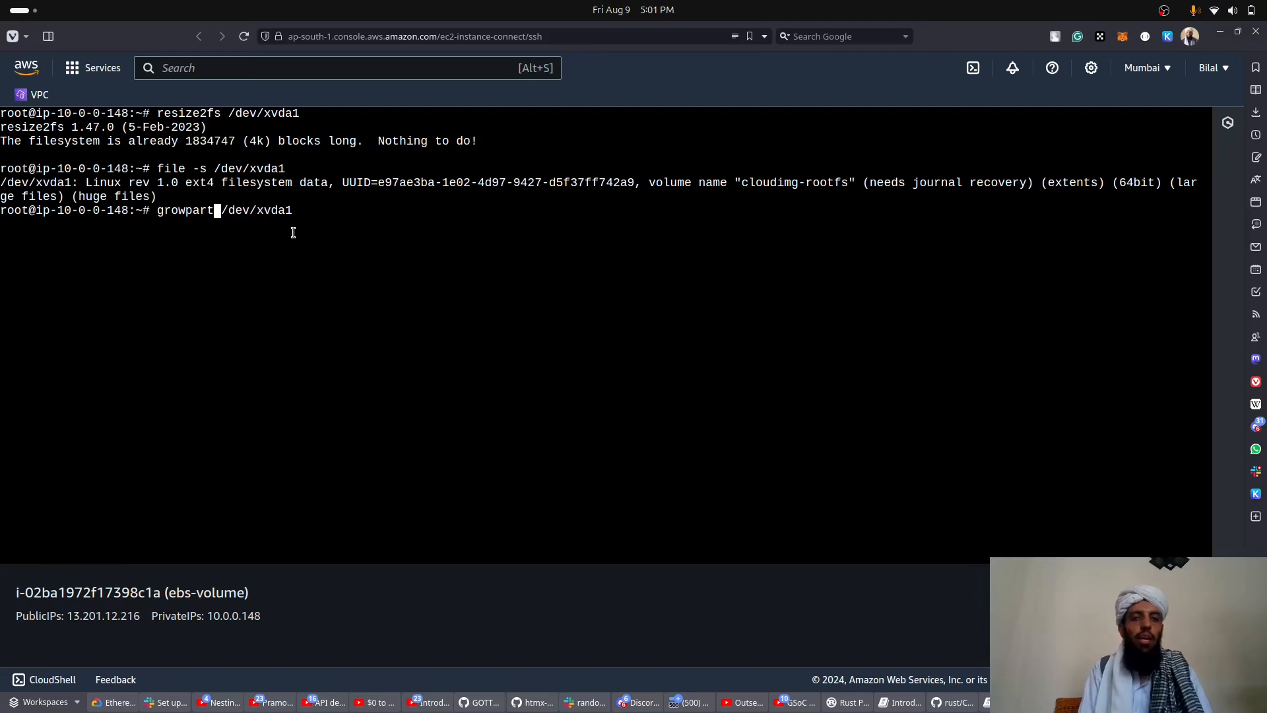
- Try to grow the root partition by running growpart /dev/xvda1 and read the command's output
{"action": "key", "text": "Right"}
{"action": "key", "text": "Right"}
{"action": "key", "text": "Right"}
{"action": "key", "text": "Right"}
{"action": "key", "text": "Right"}
{"action": "key", "text": "Right"}
{"action": "key", "text": "Right"}
{"action": "key", "text": "Right"}
{"action": "key", "text": "Right"}
{"action": "key", "text": "Right"}
{"action": "key", "text": "Right"}
{"action": "key", "text": "Return"}
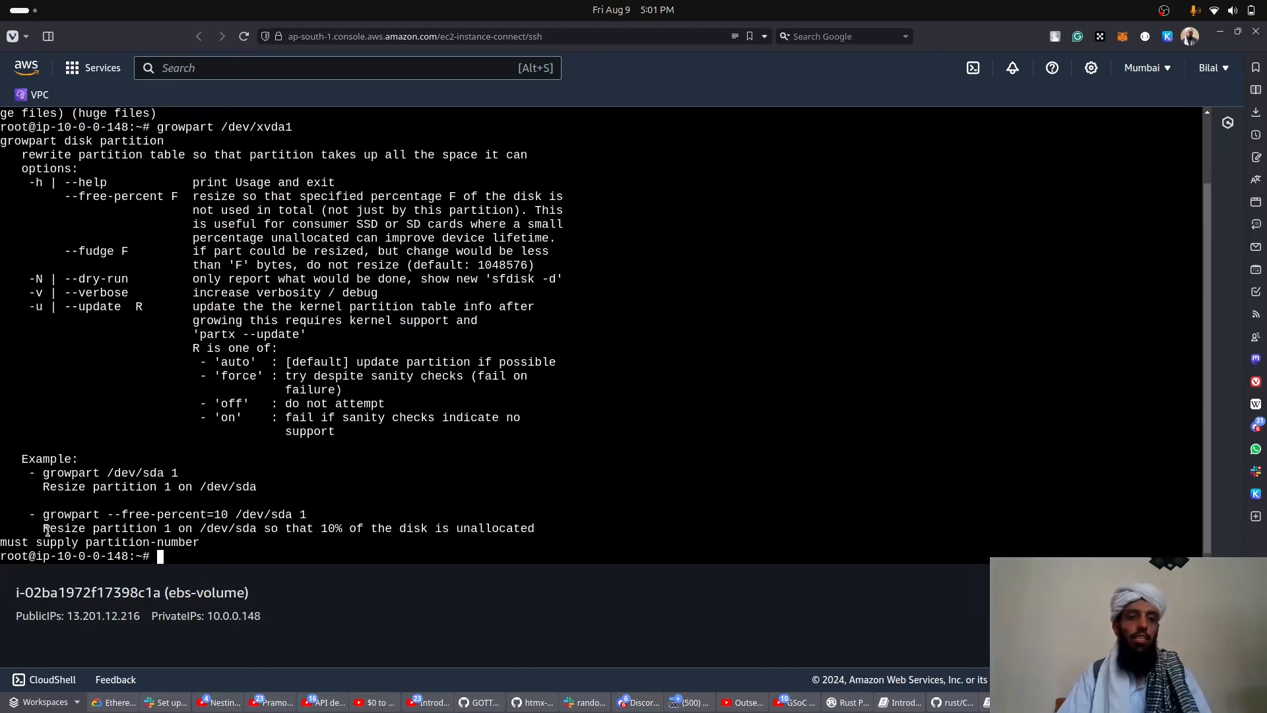
{"action": "left_click_drag", "start_coordinate": [201, 544], "coordinate": [22, 541]}
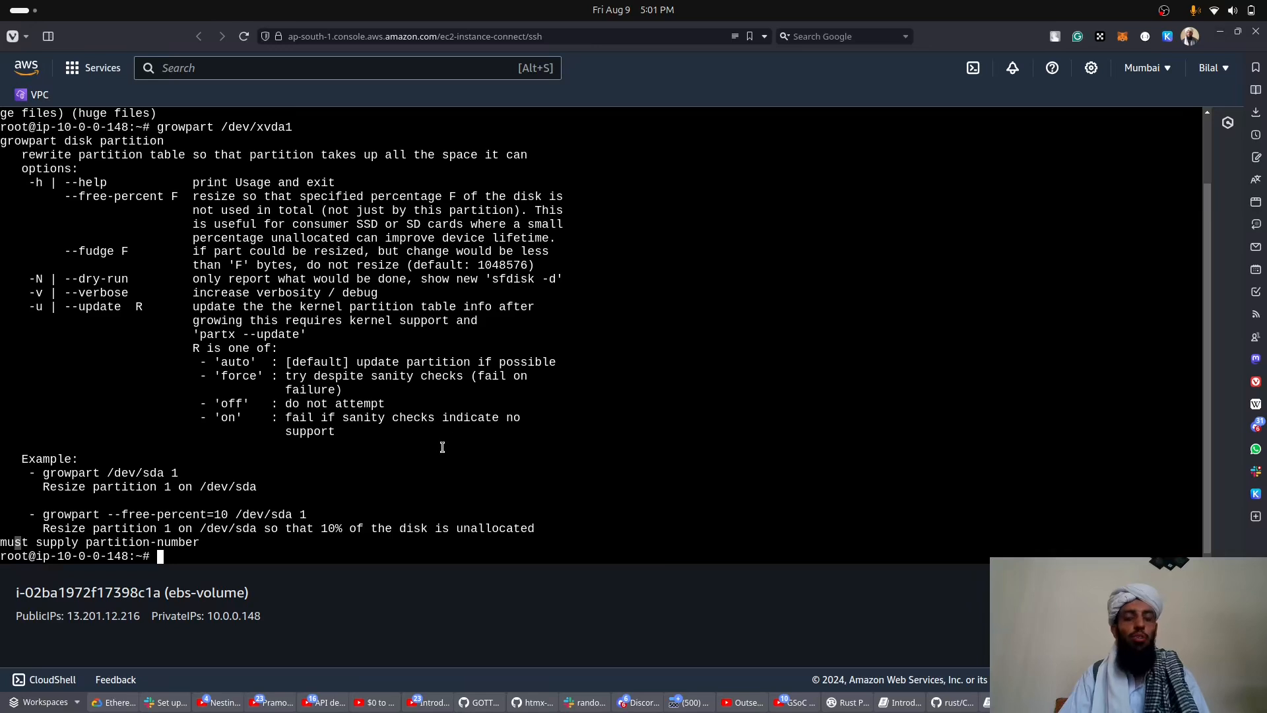
- Clear the terminal and grow partition 1 of the disk by running growpart /dev/xvda 1
{"action": "type", "text": "clear"}
{"action": "key", "text": "Return"}
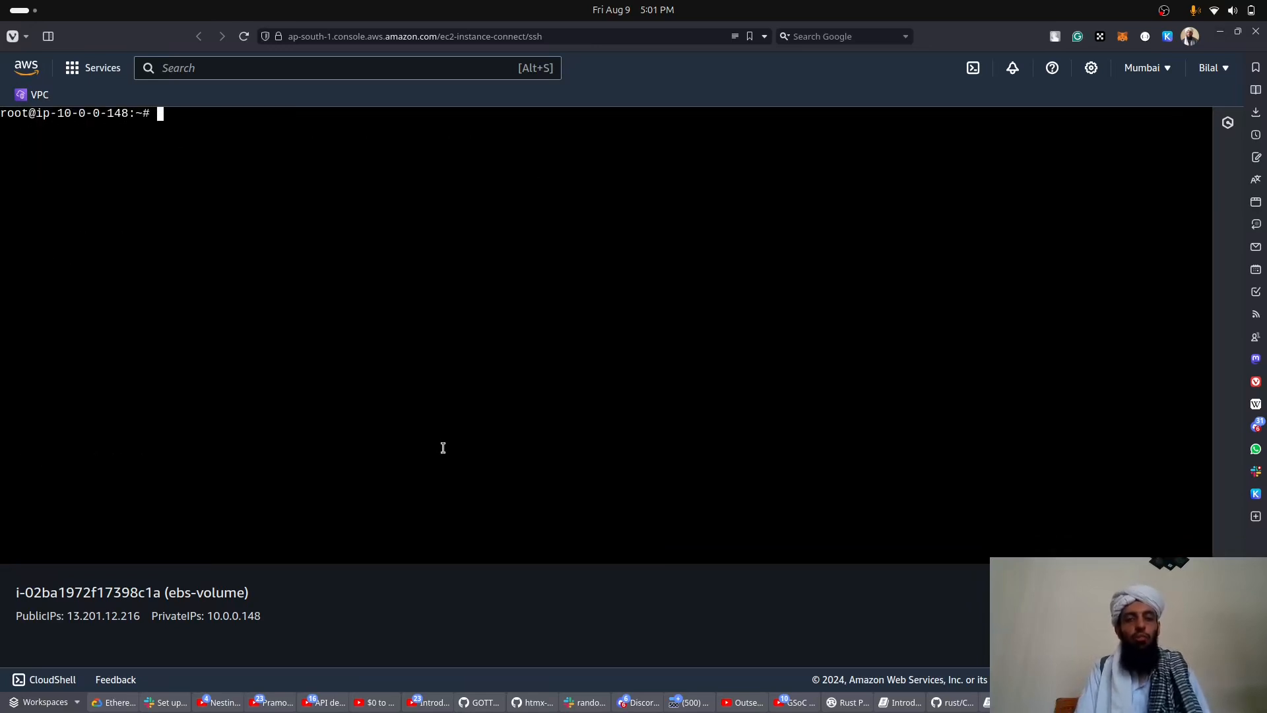
{"action": "type", "text": "growpart /dev/xvda1"}
{"action": "key", "text": "Left"}
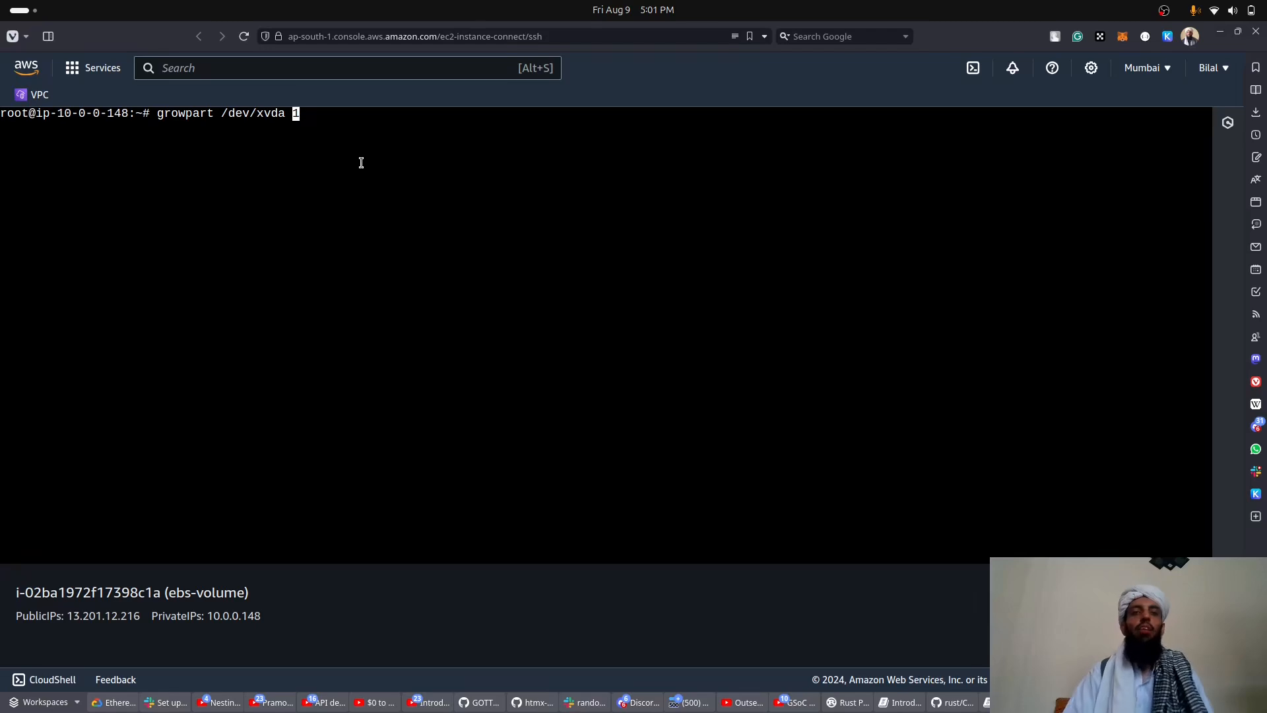
{"action": "key", "text": "End"}
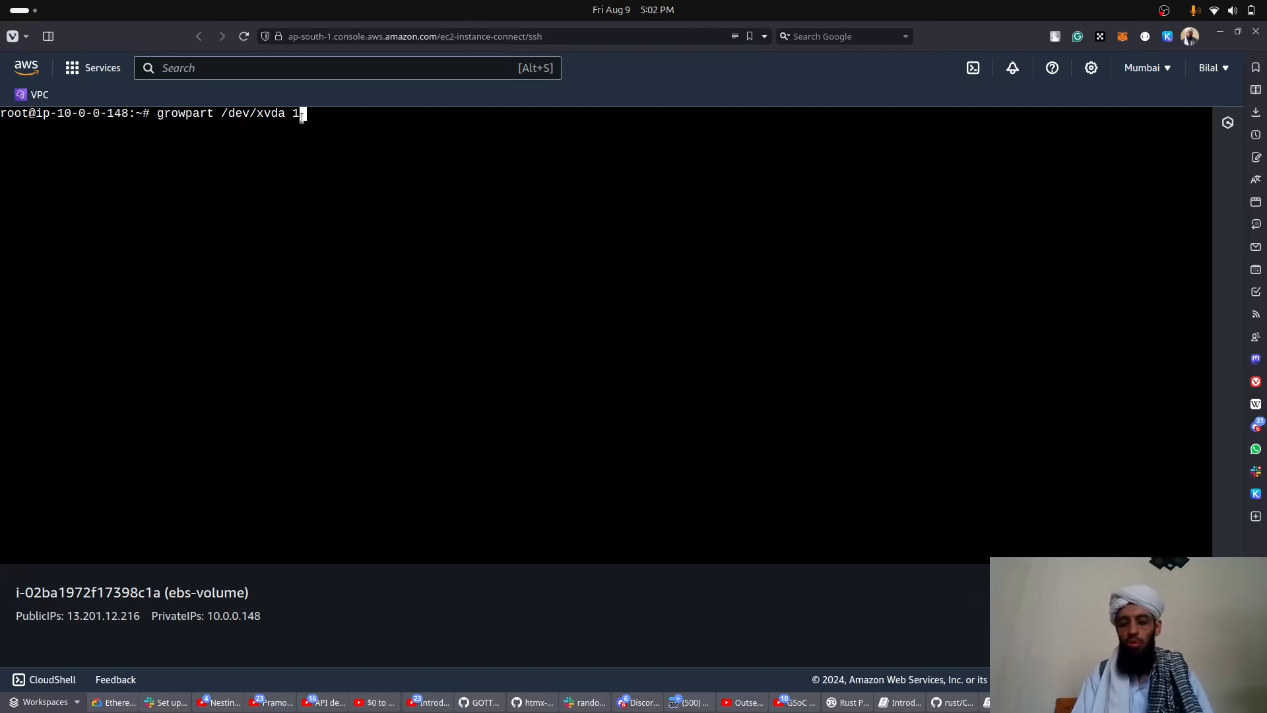
{"action": "key", "text": "Return"}
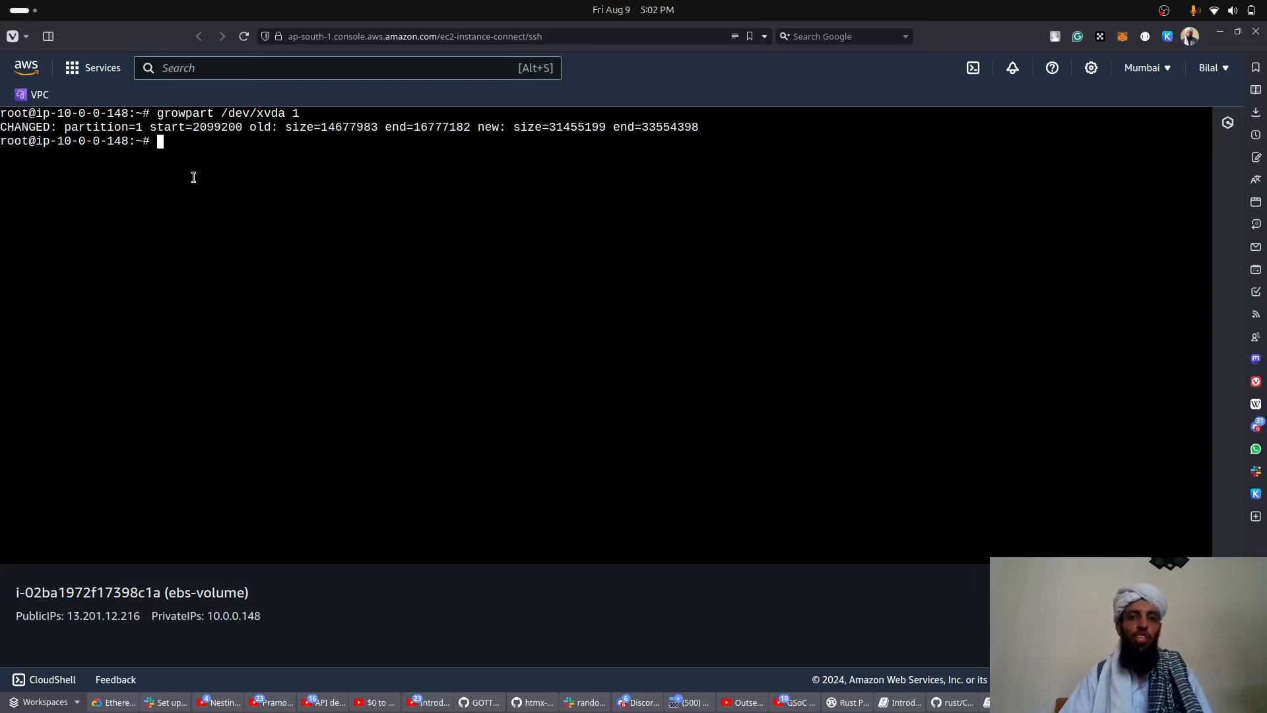
- Clear the terminal, run df -h and examine the size of the /dev/root filesystem
{"action": "type", "text": "clear"}
{"action": "key", "text": "Return"}
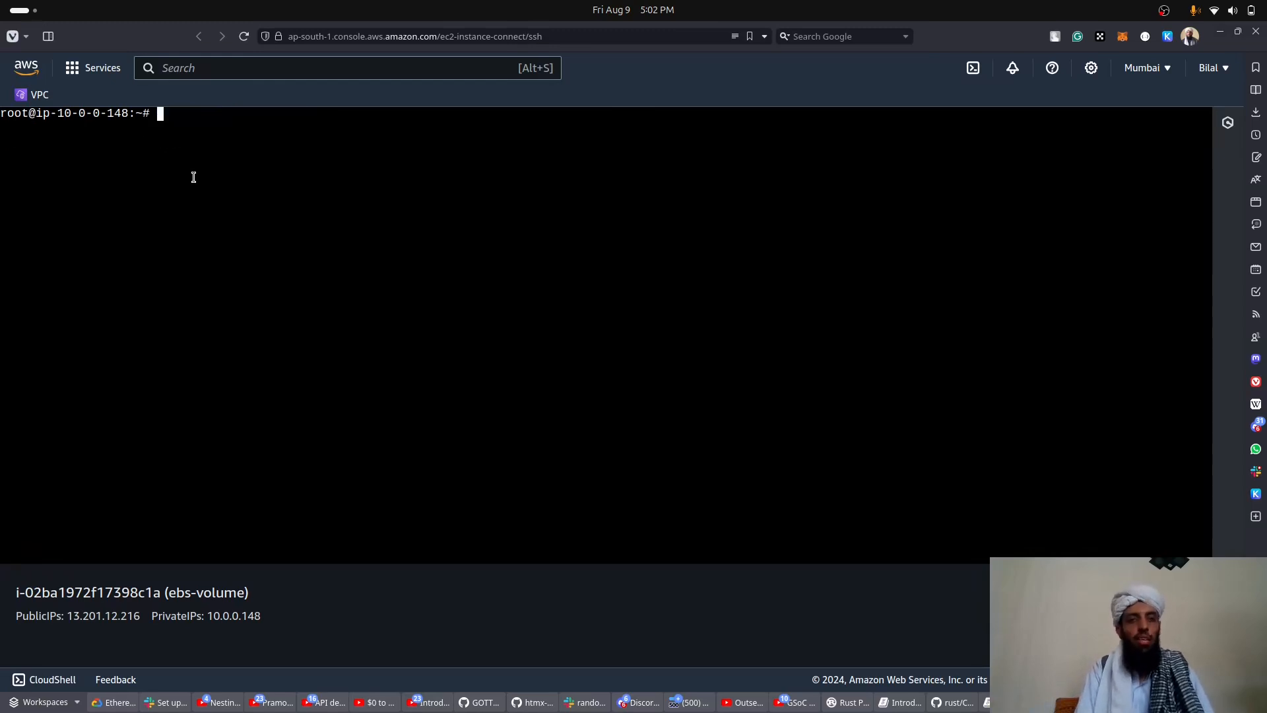
{"action": "type", "text": "df -h"}
{"action": "key", "text": "Return"}
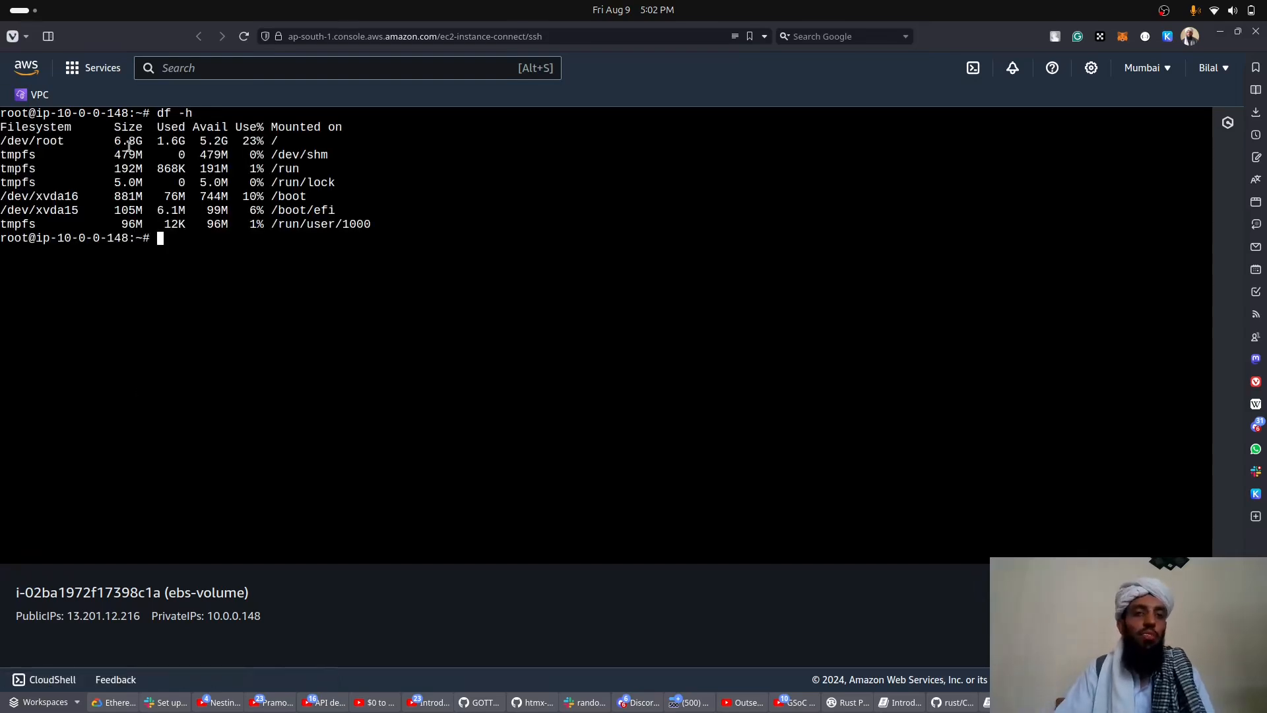
{"action": "left_click_drag", "start_coordinate": [114, 141], "coordinate": [142, 140]}
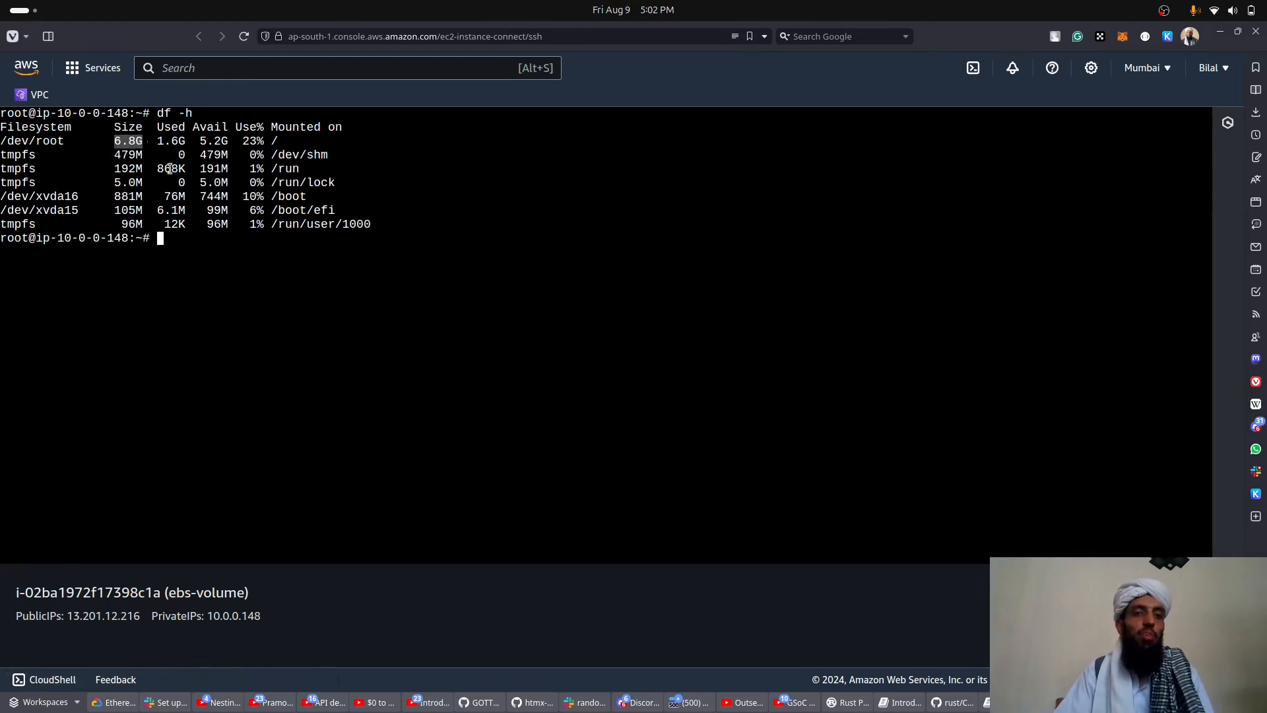
{"action": "left_click", "coordinate": [246, 232]}
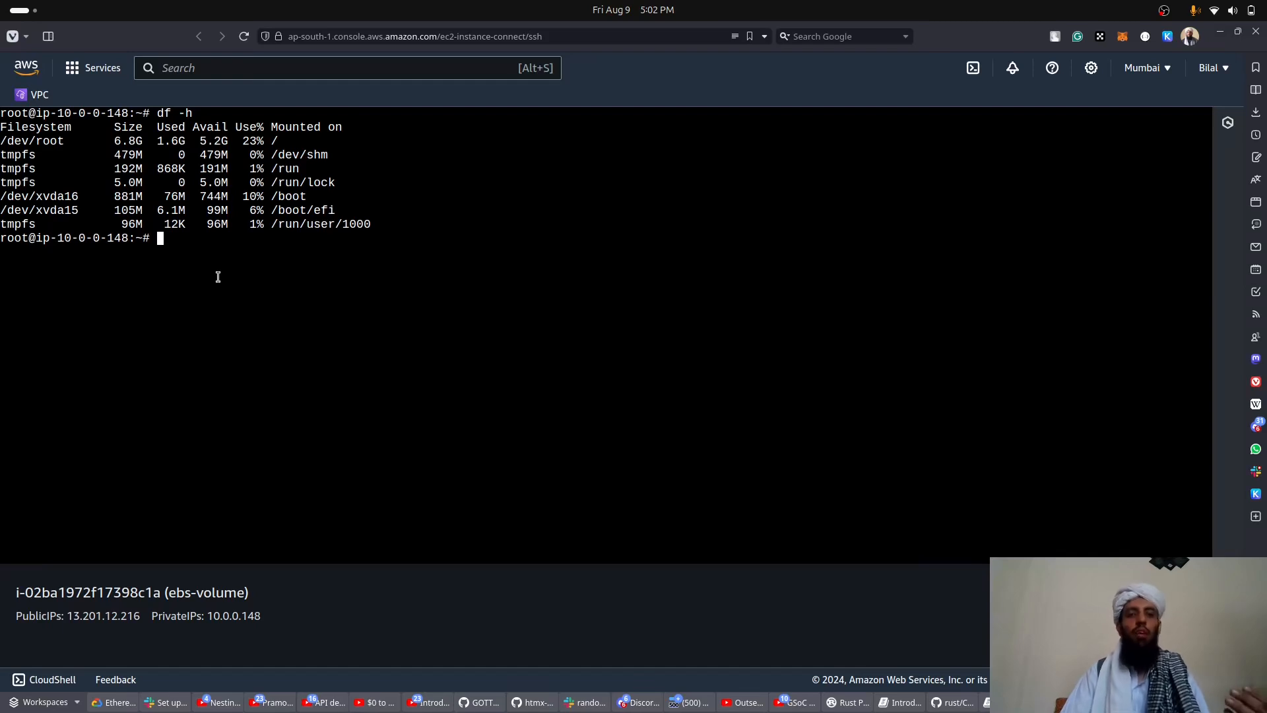
{"action": "left_click_drag", "start_coordinate": [115, 142], "coordinate": [140, 141]}
{"action": "left_click", "coordinate": [140, 143]}
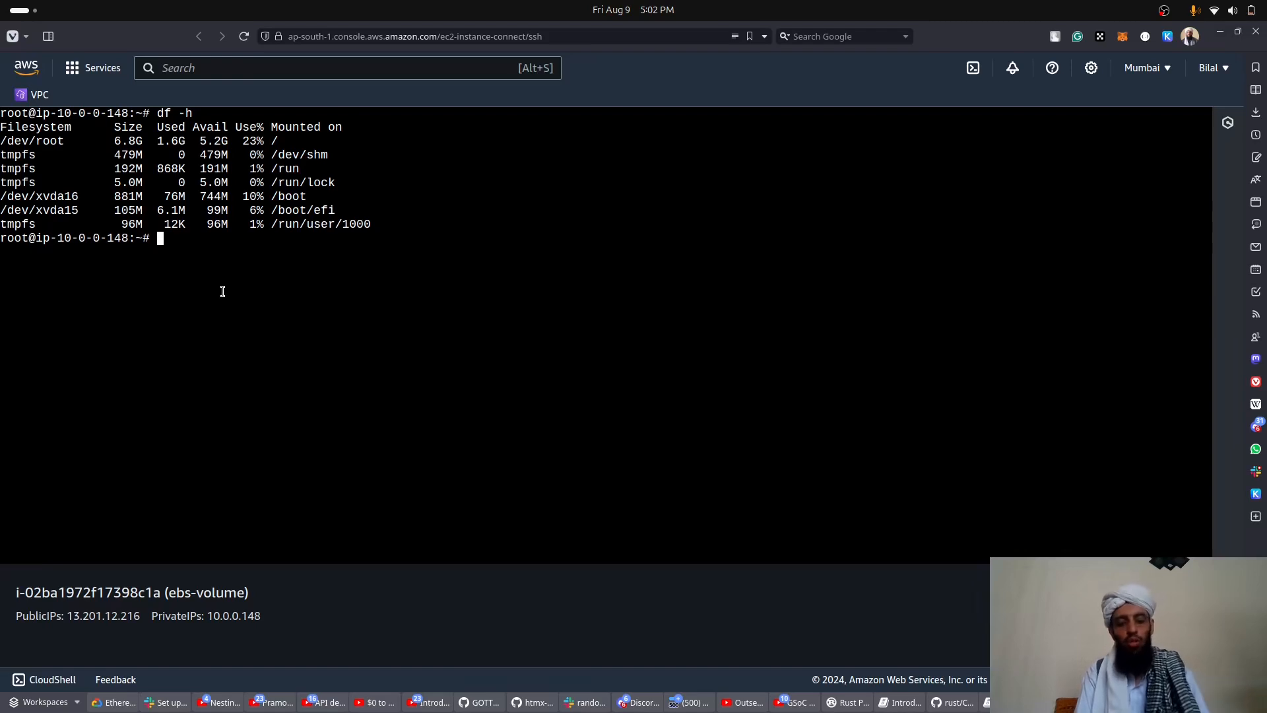
- Extend the root filesystem to fill the grown partition by running resize2fs /dev/xvda1
{"action": "type", "text": "resiz"}
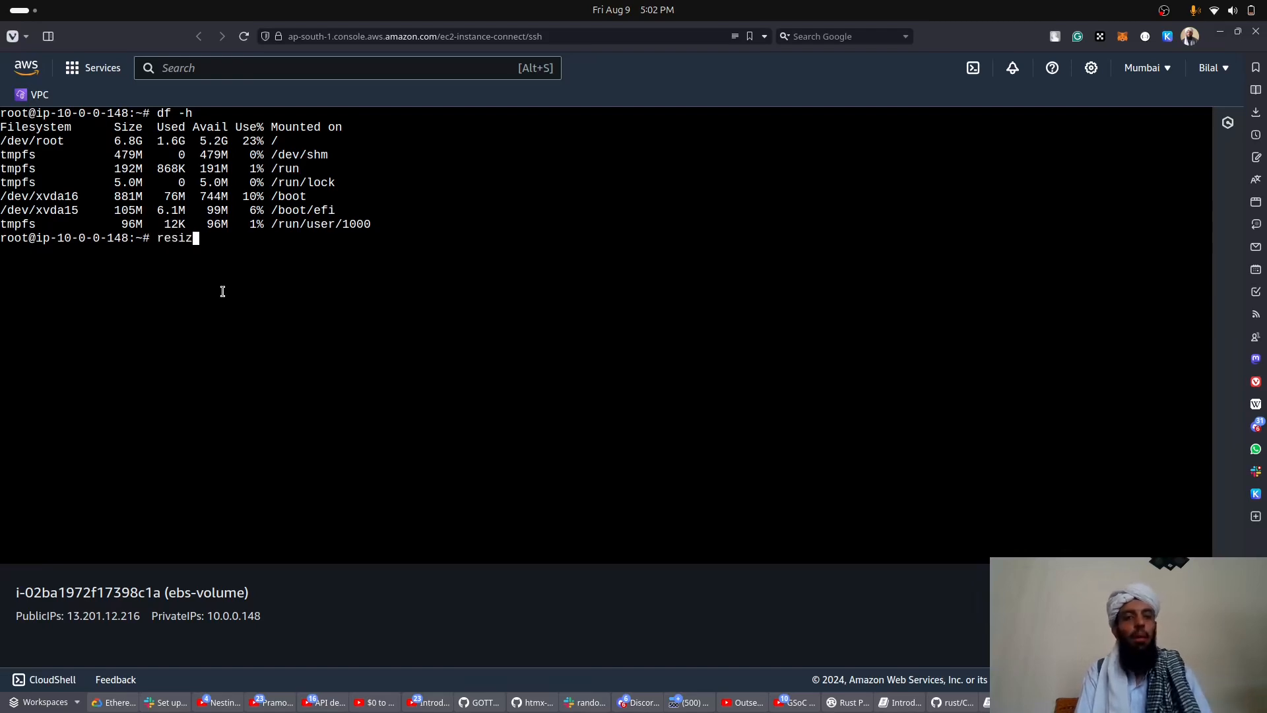
{"action": "type", "text": "e2fs "}
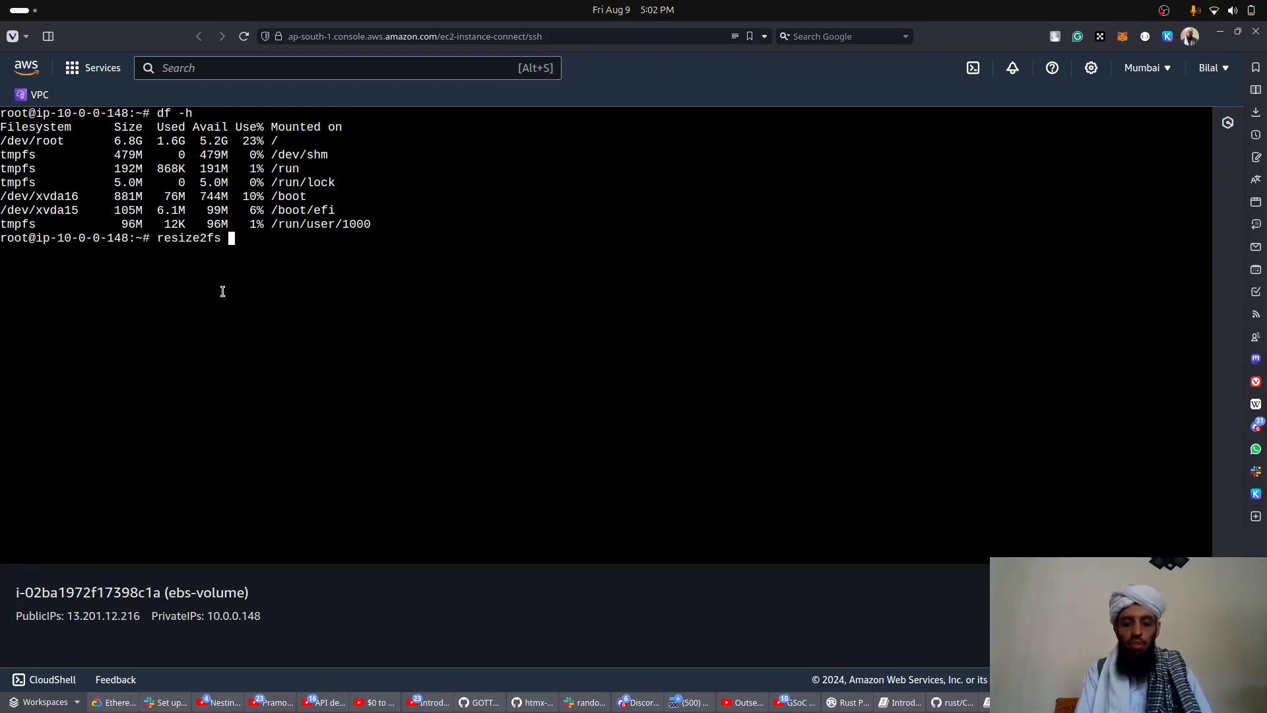
{"action": "type", "text": "/dev/"}
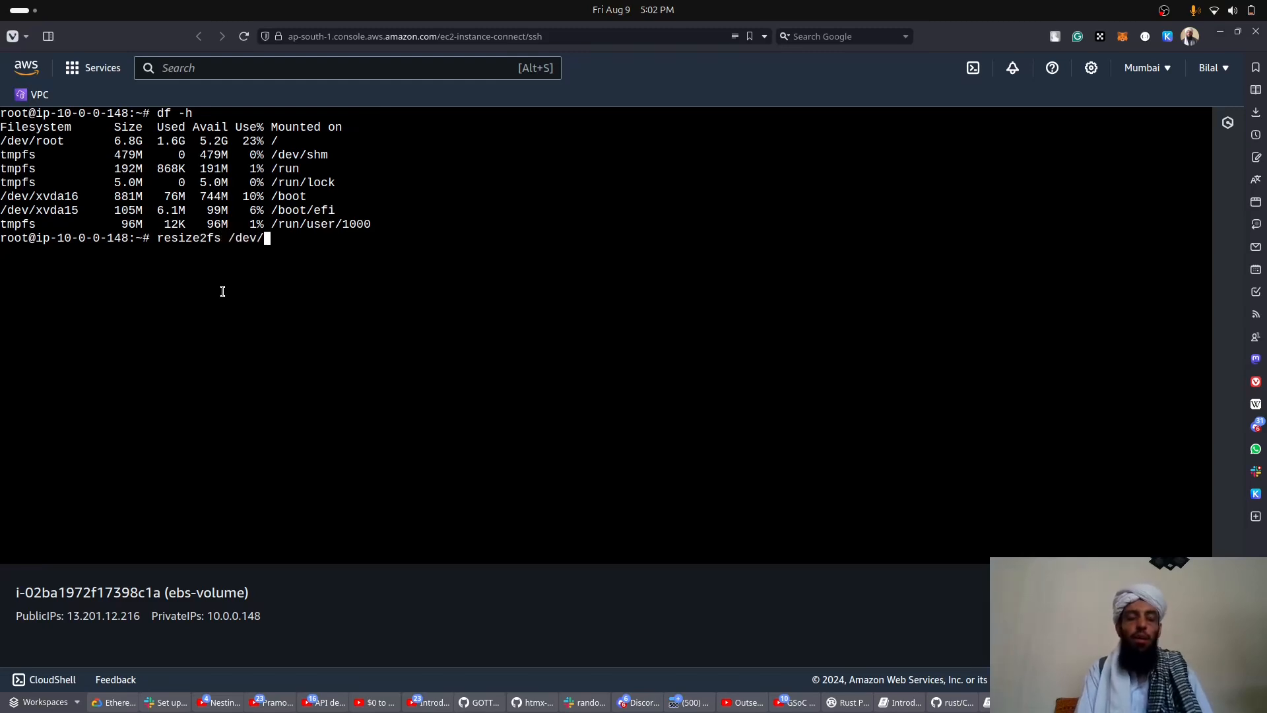
{"action": "type", "text": "xvda1"}
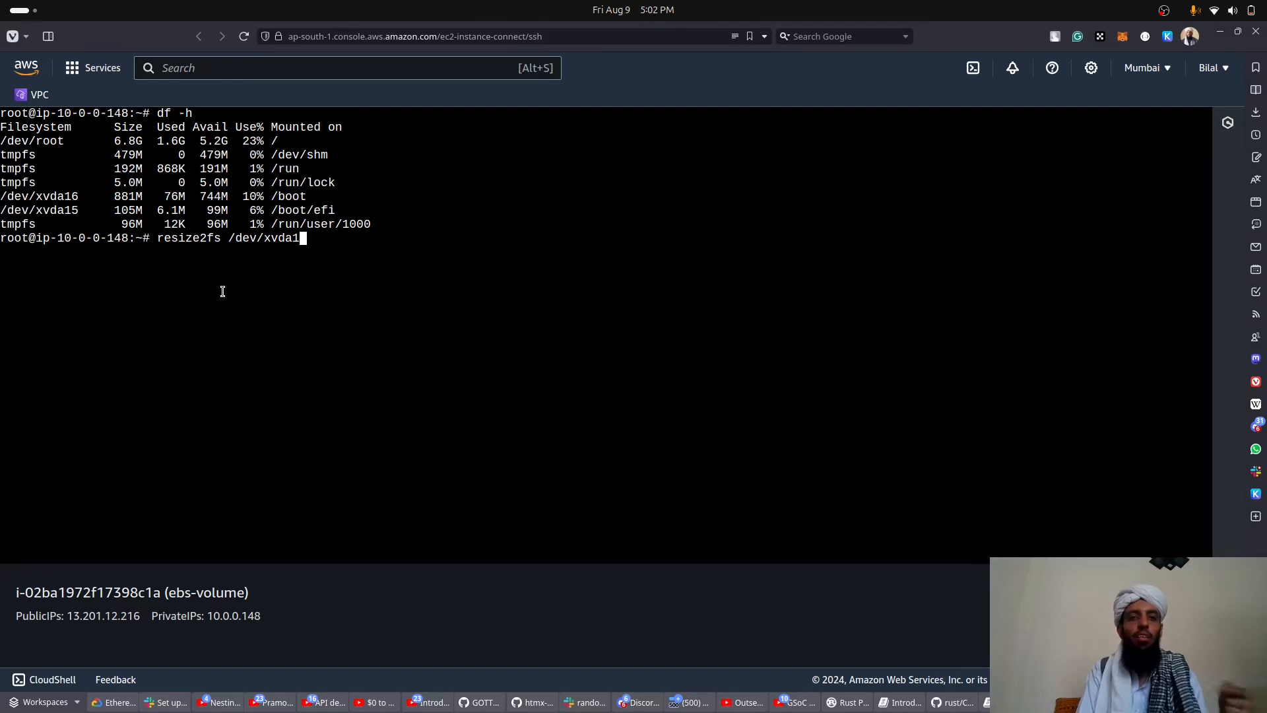
{"action": "key", "text": "Return"}
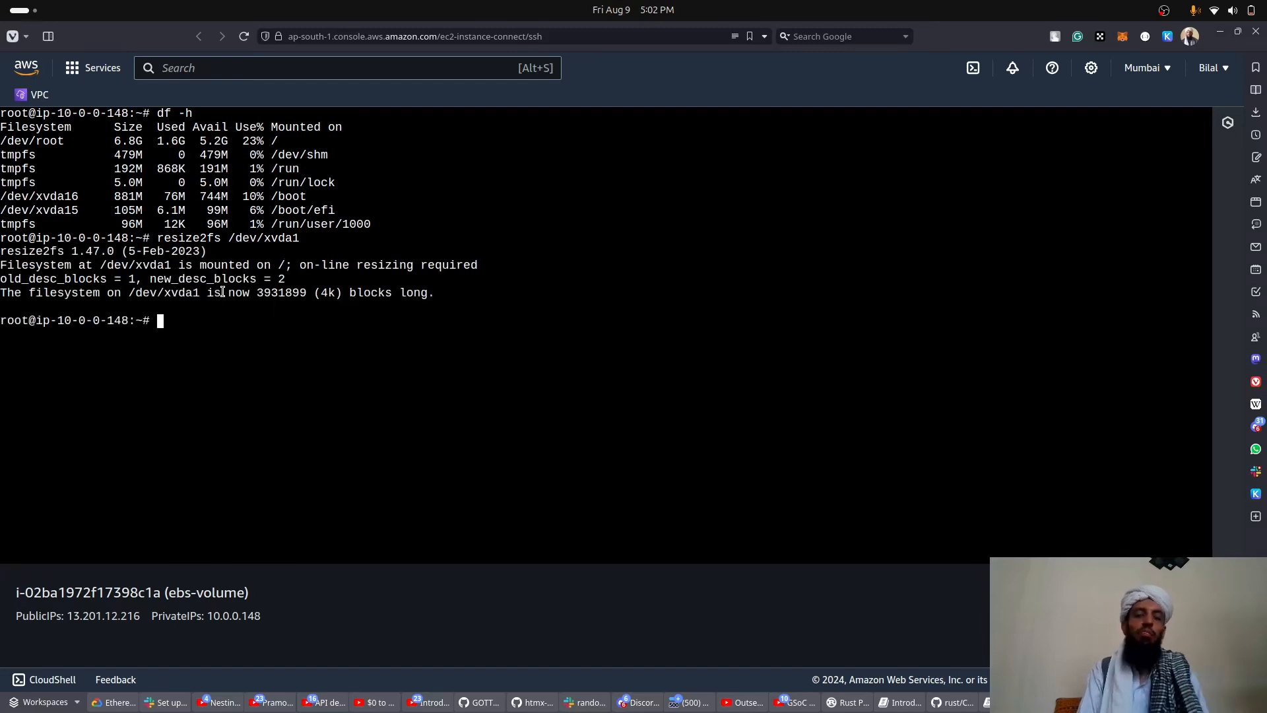
- Clear the terminal, rerun df -h and check the /dev/root filesystem's size after the resize
{"action": "type", "text": "clear"}
{"action": "key", "text": "Return"}
{"action": "key", "text": "Up"}
{"action": "key", "text": "Up"}
{"action": "key", "text": "Up"}
{"action": "key", "text": "Up"}
{"action": "key", "text": "Down"}
{"action": "key", "text": "Return"}
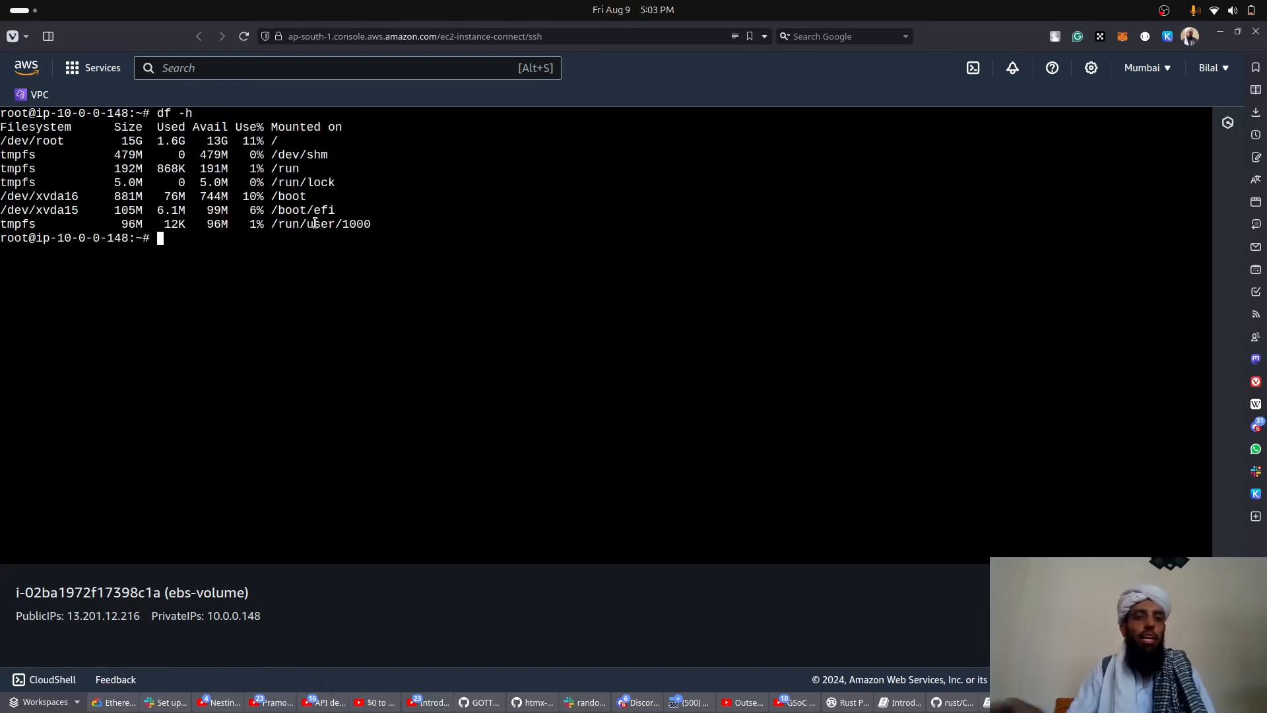
{"action": "double_click", "coordinate": [135, 131]}
{"action": "left_click_drag", "start_coordinate": [107, 141], "coordinate": [150, 138]}
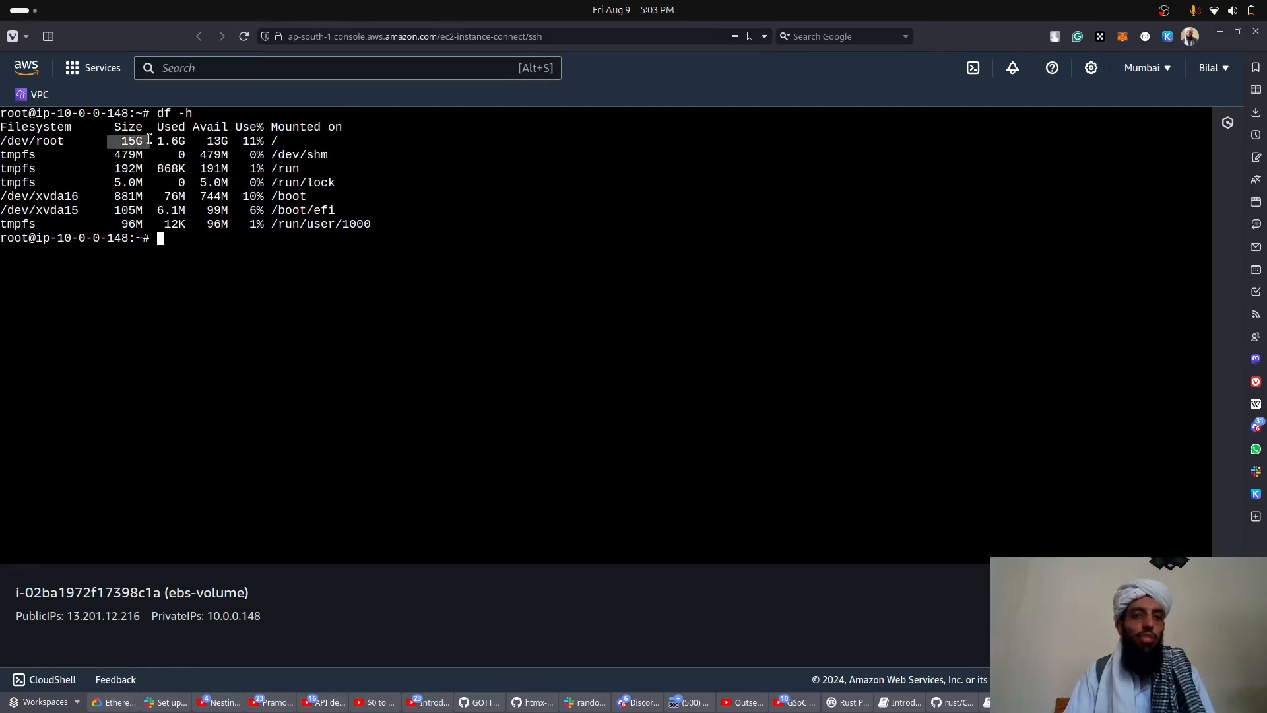
{"action": "left_click", "coordinate": [170, 156]}
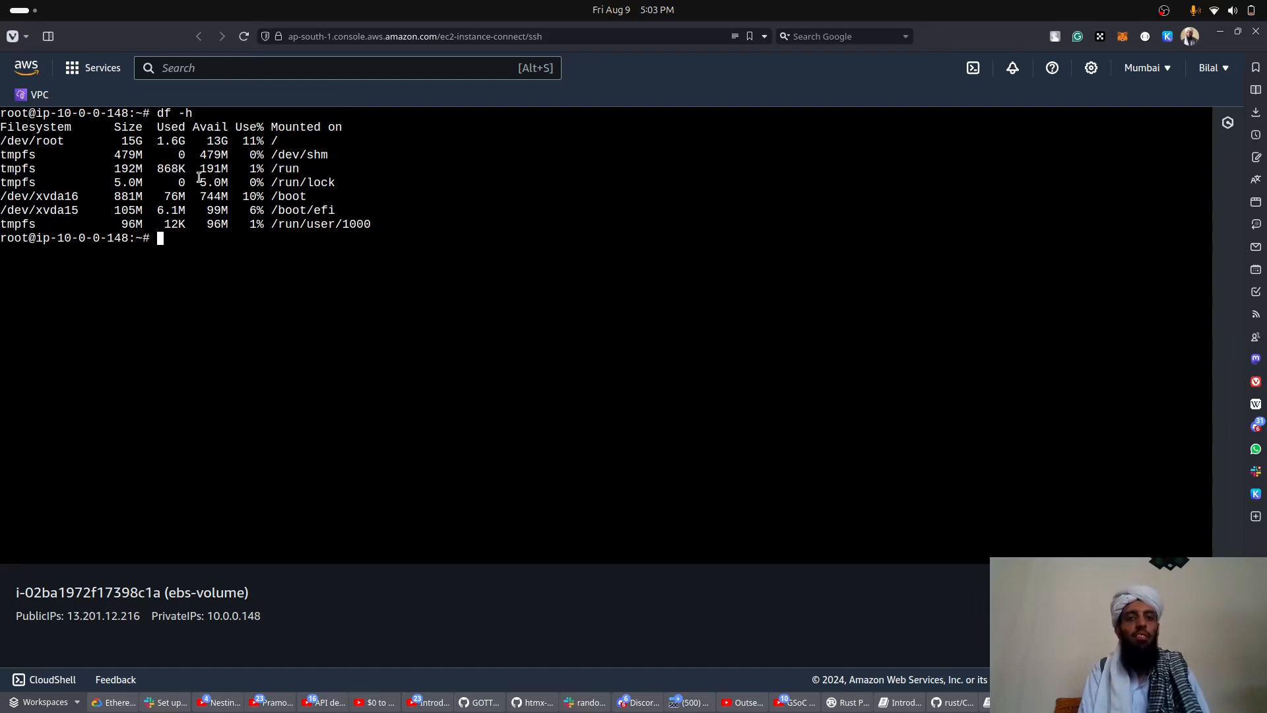
- List the block devices with lsblk and compare the sizes of the xvda disk and its xvda1 partition
{"action": "type", "text": "lsblk"}
{"action": "key", "text": "Return"}
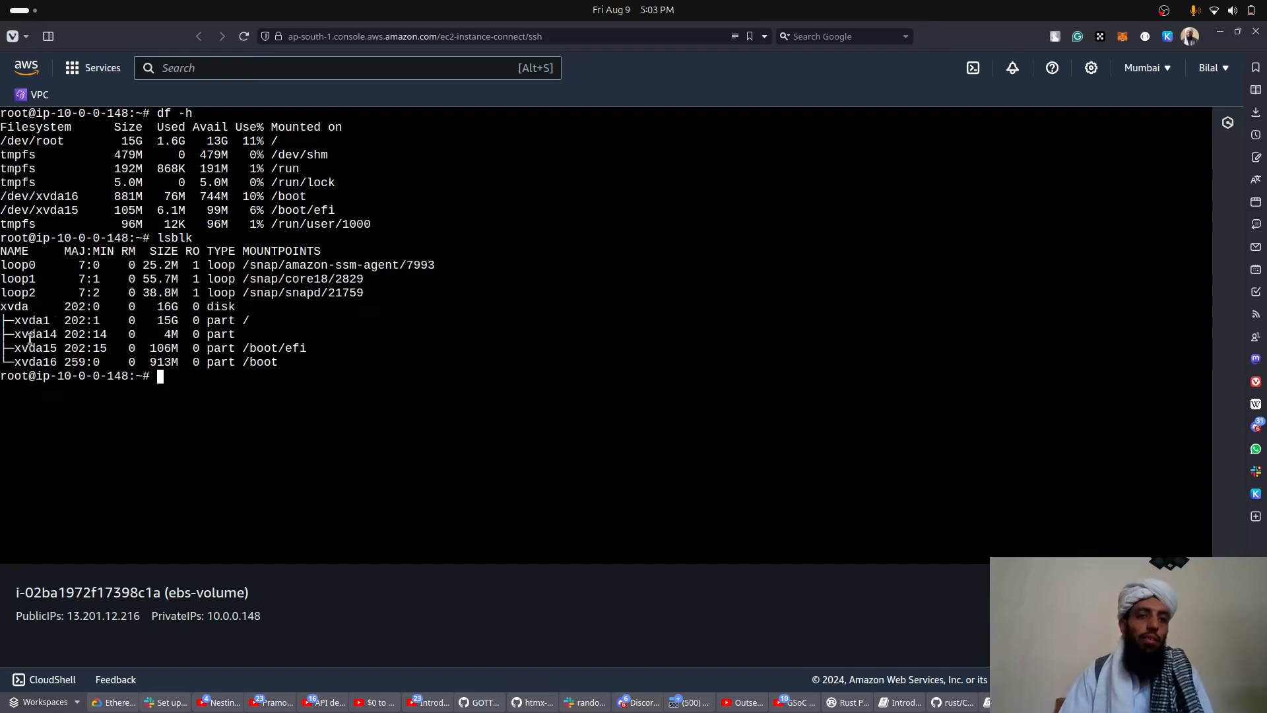
{"action": "left_click_drag", "start_coordinate": [2, 308], "coordinate": [245, 309]}
{"action": "left_click", "coordinate": [239, 311]}
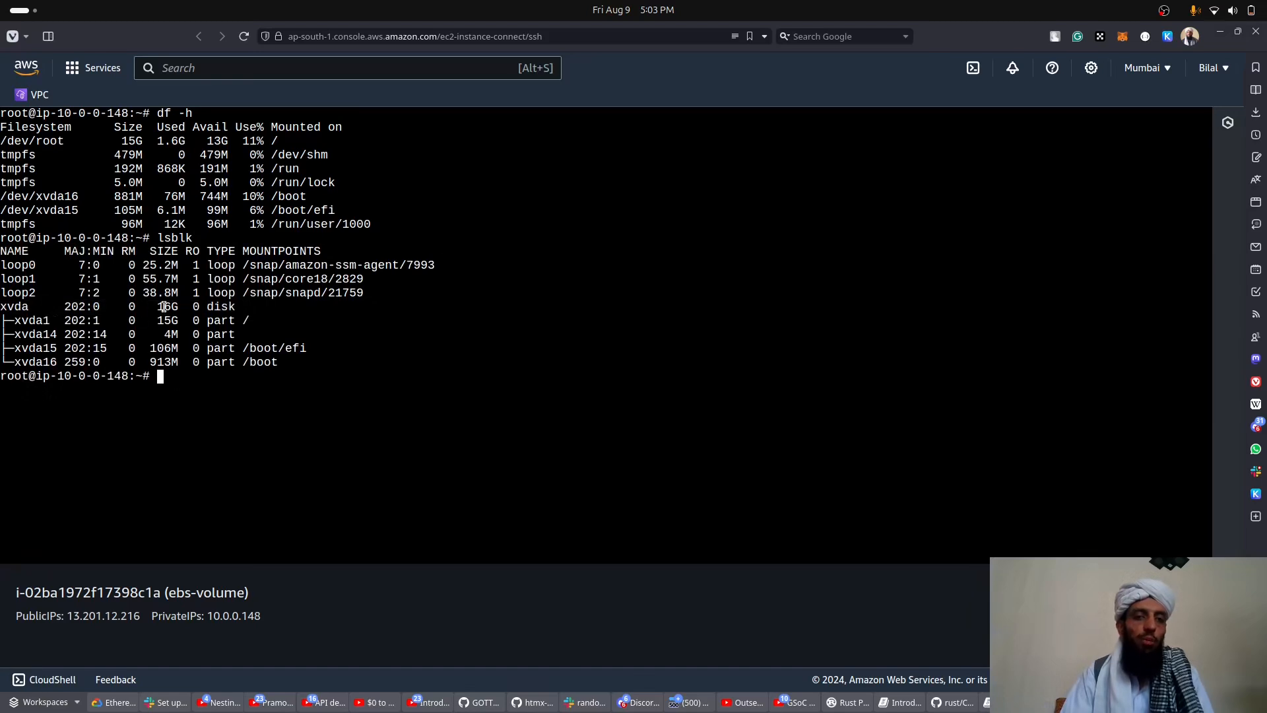
{"action": "left_click_drag", "start_coordinate": [4, 309], "coordinate": [191, 332]}
{"action": "left_click", "coordinate": [184, 335]}
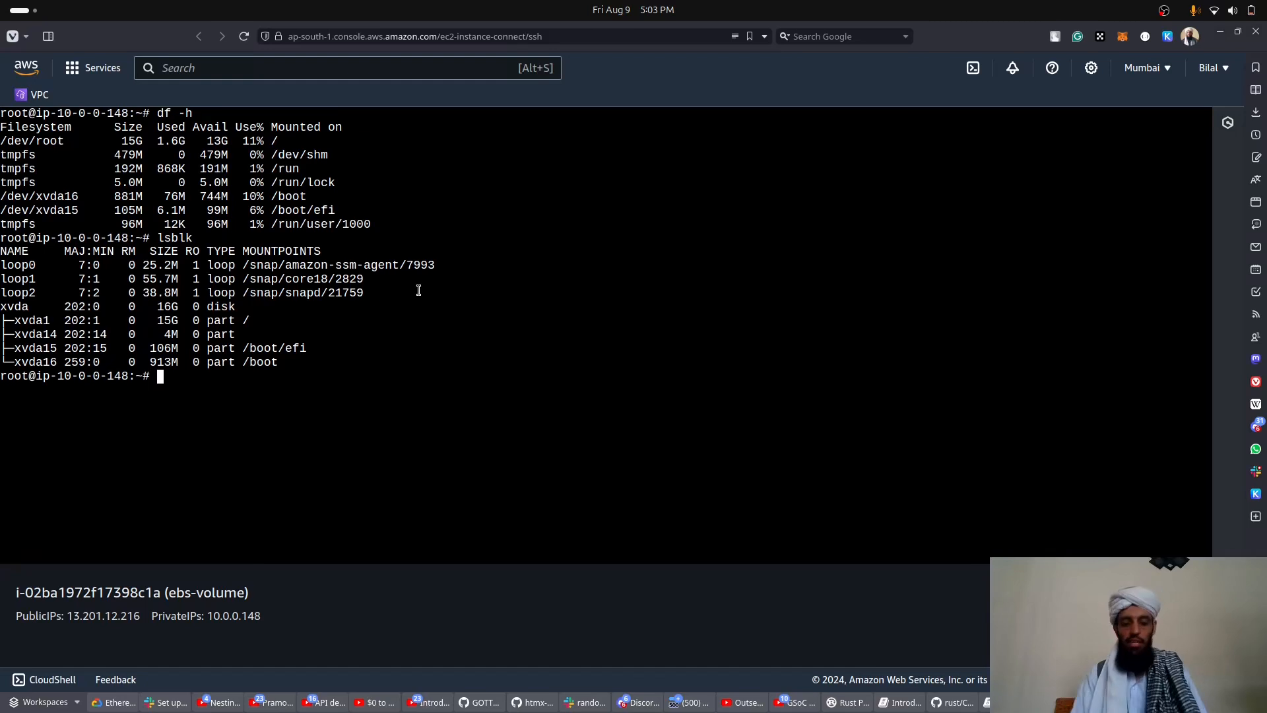
- Clear and close the instance's terminal session, and check the EBS volume's size in the EC2 volumes list
{"action": "type", "text": "clear"}
{"action": "key", "text": "Return"}
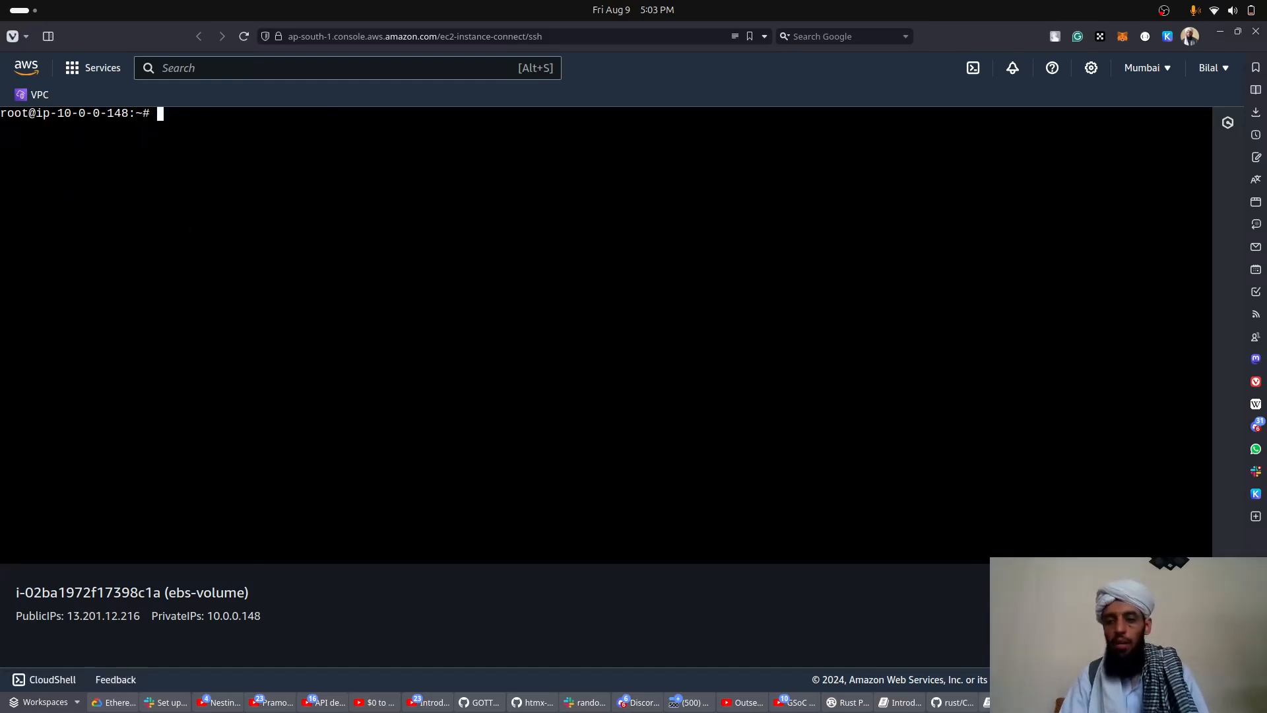
{"action": "key", "text": "ctrl+w"}
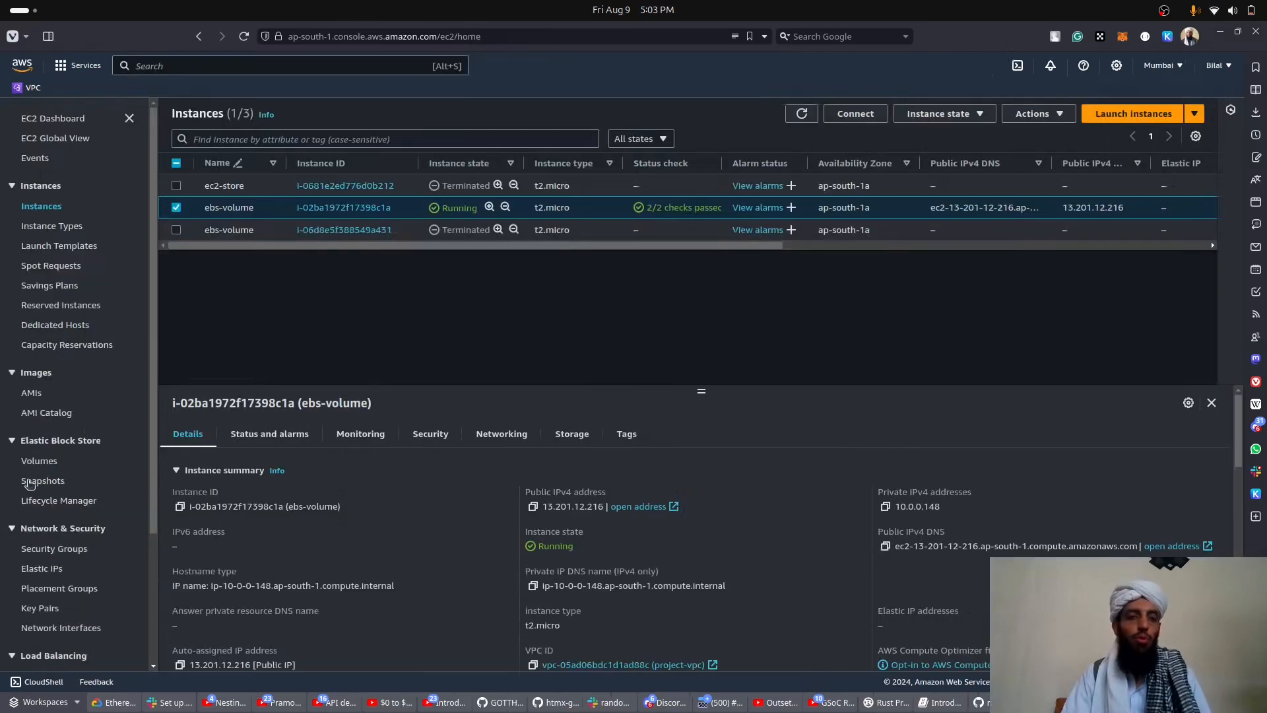
{"action": "left_click", "coordinate": [33, 467]}
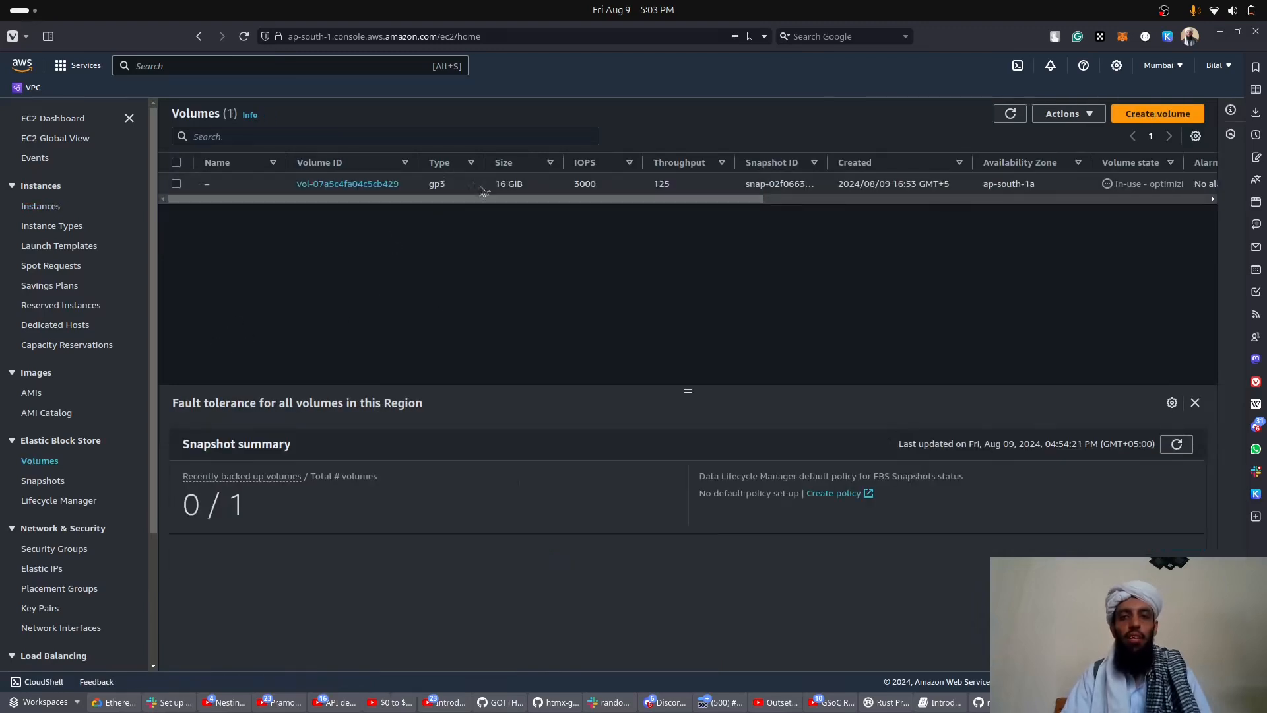
{"action": "left_click_drag", "start_coordinate": [495, 183], "coordinate": [529, 188]}
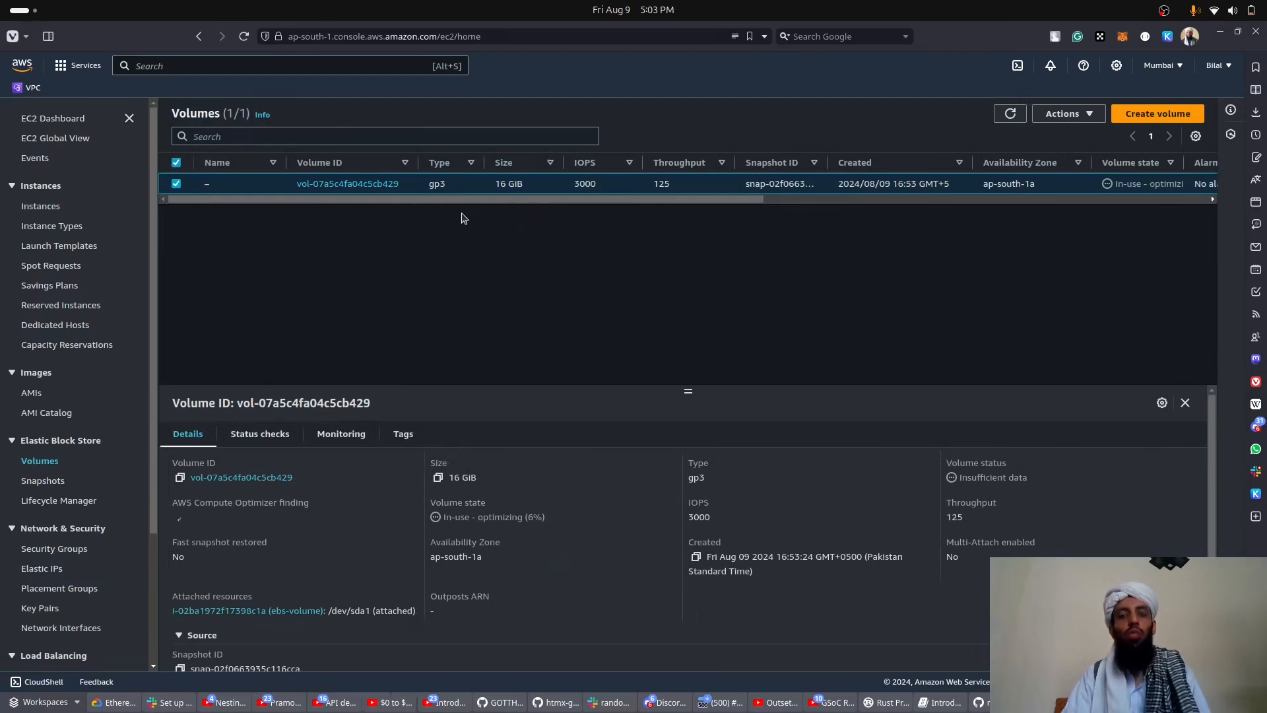
- Terminate the running ebs-volume instance, dismiss the notification and refresh the instances list
{"action": "left_click", "coordinate": [40, 206]}
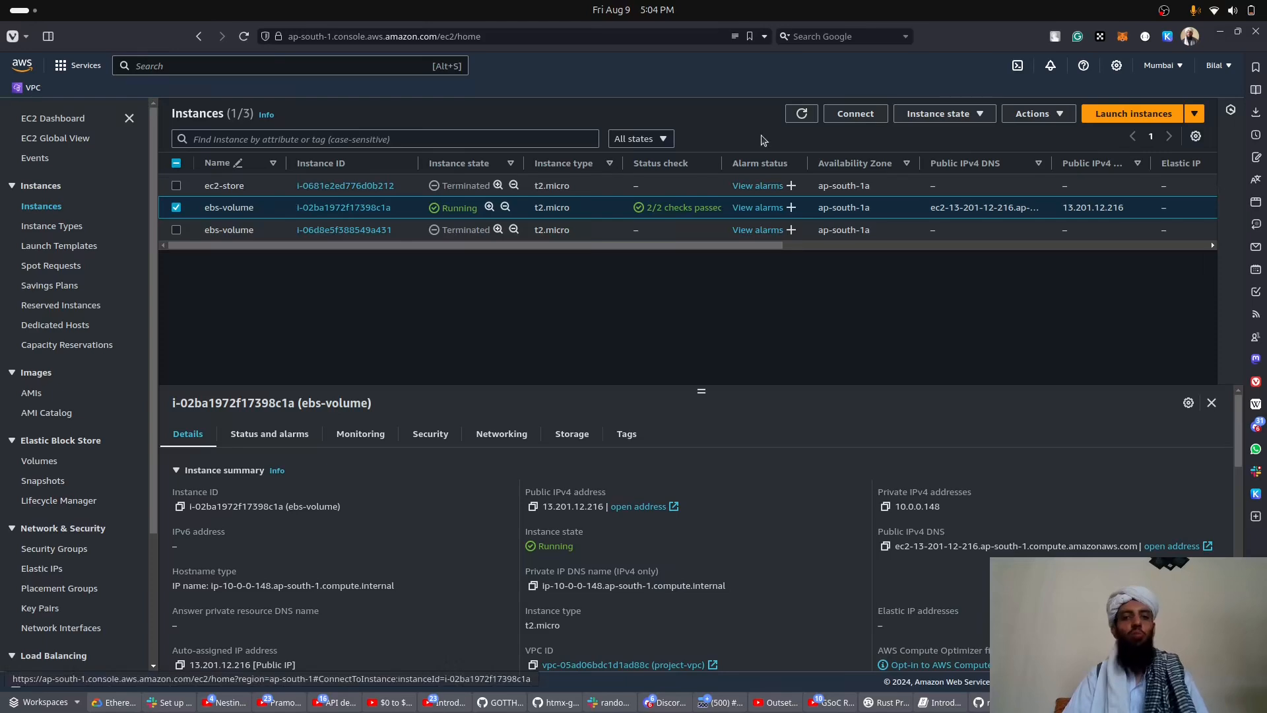
{"action": "left_click", "coordinate": [958, 114]}
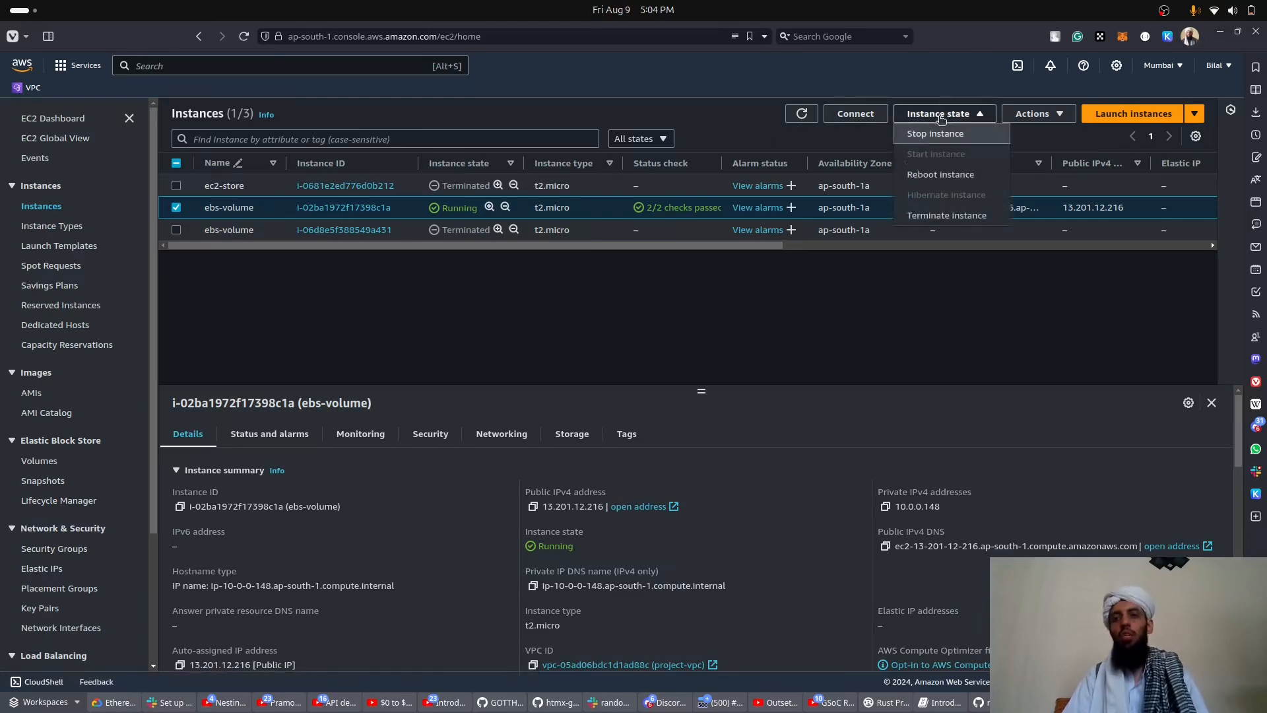
{"action": "left_click", "coordinate": [932, 212]}
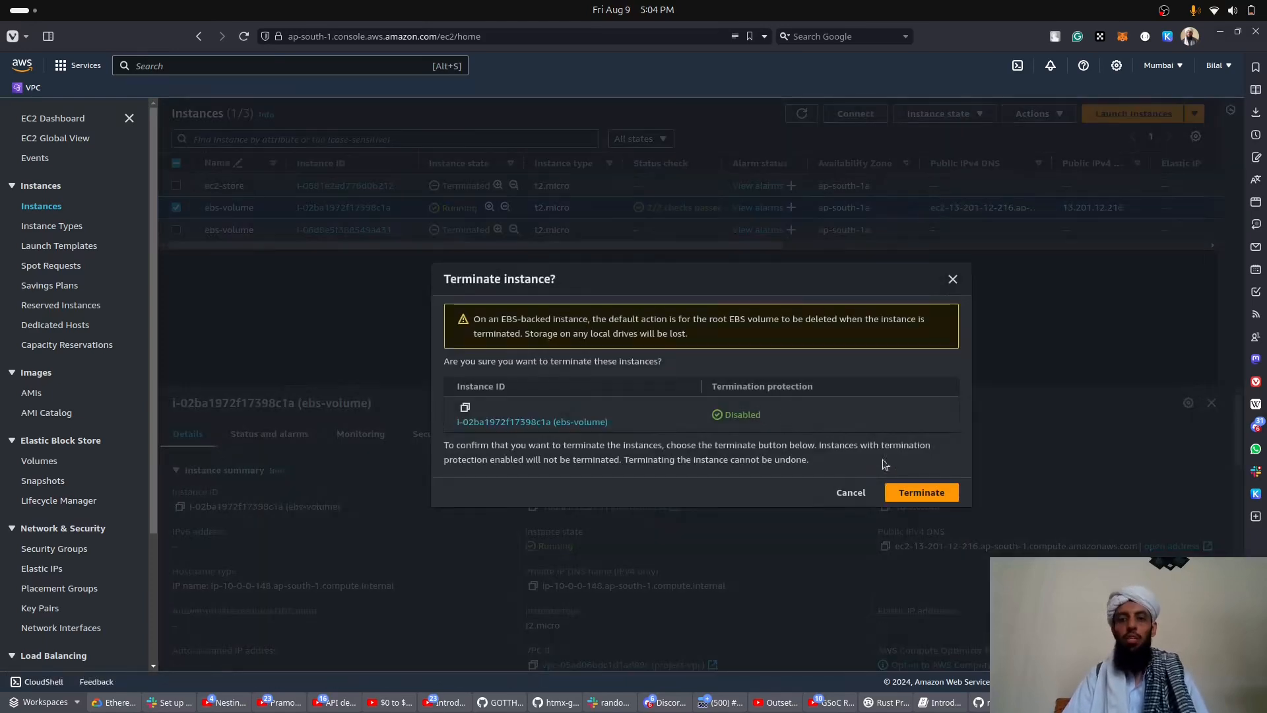
{"action": "left_click", "coordinate": [921, 493]}
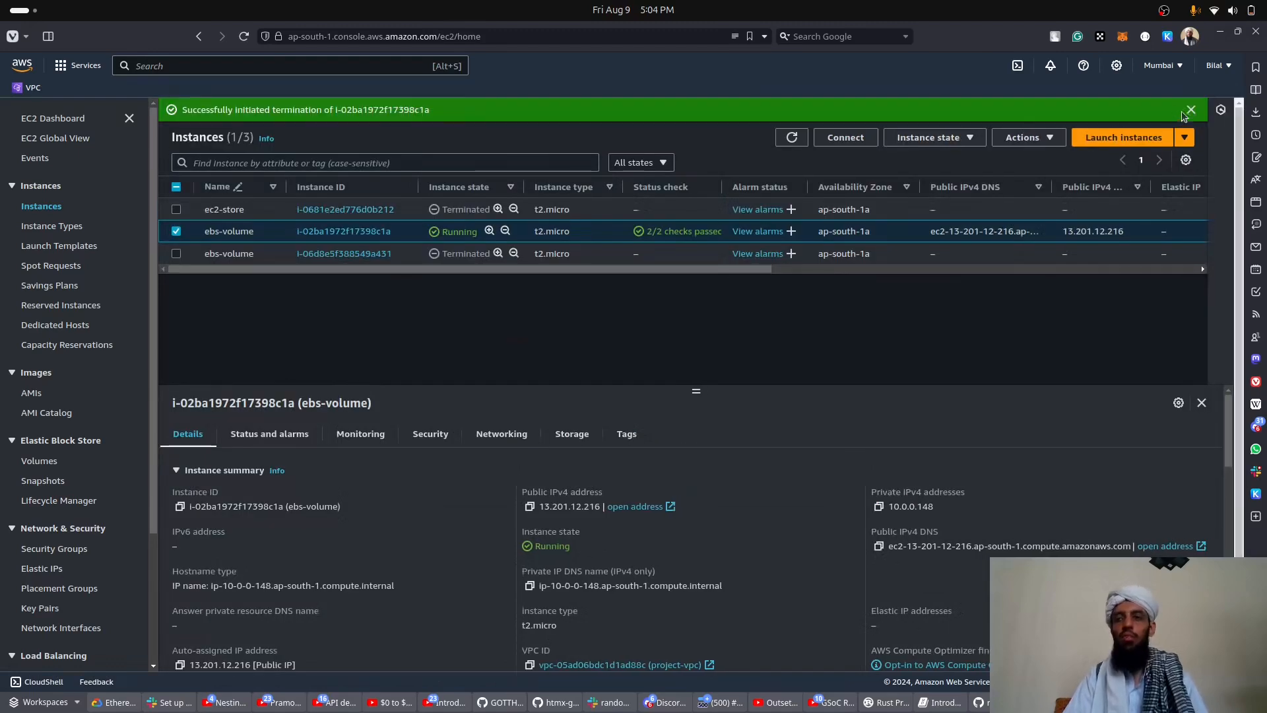
{"action": "left_click", "coordinate": [1191, 110]}
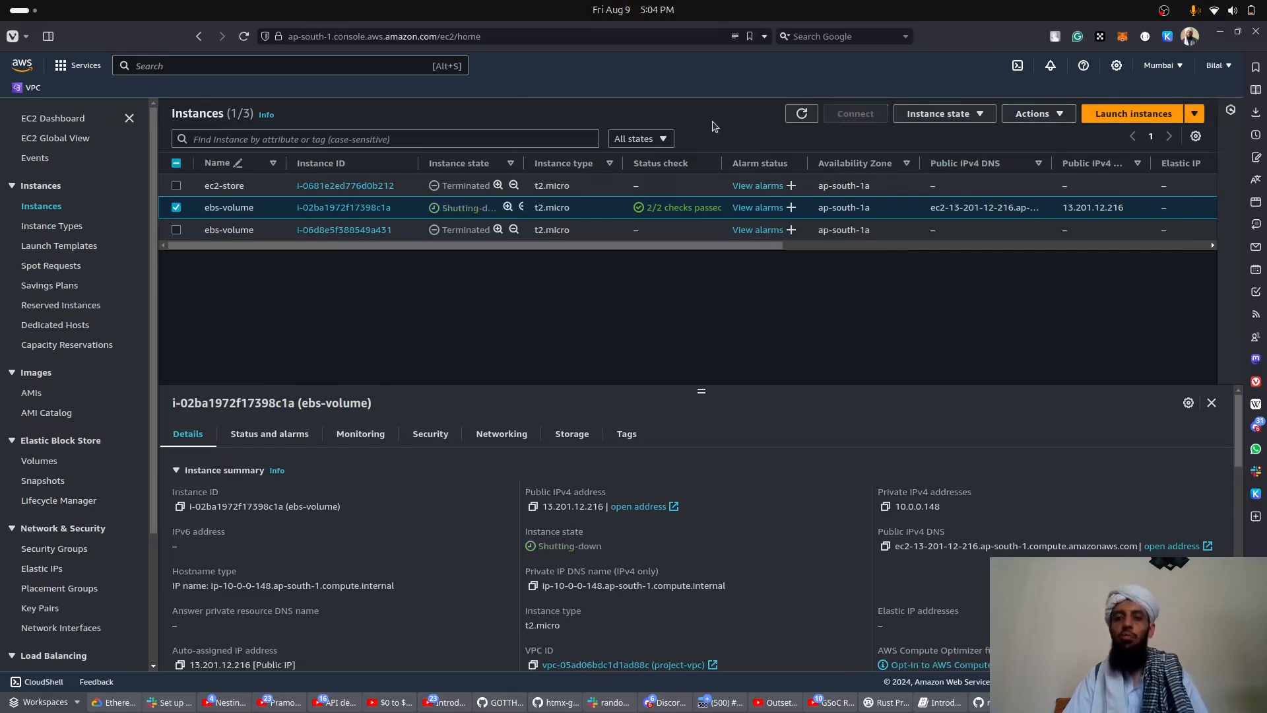
{"action": "left_click", "coordinate": [795, 116]}
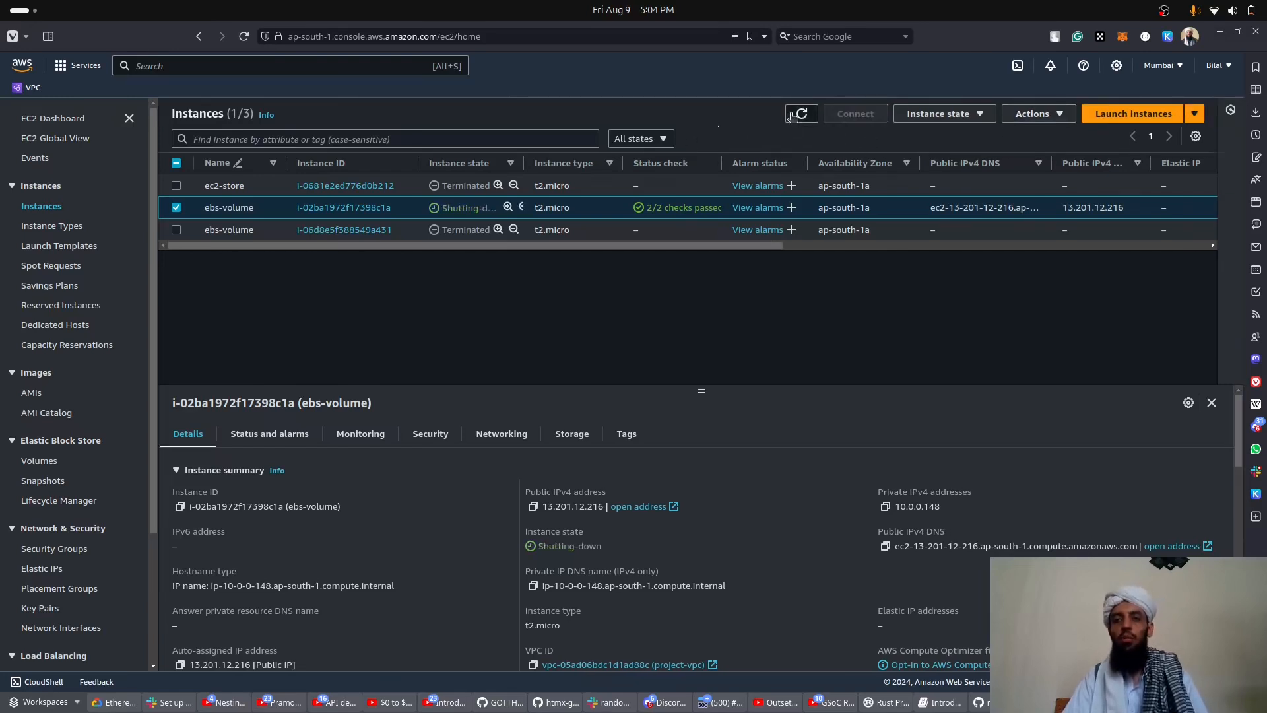